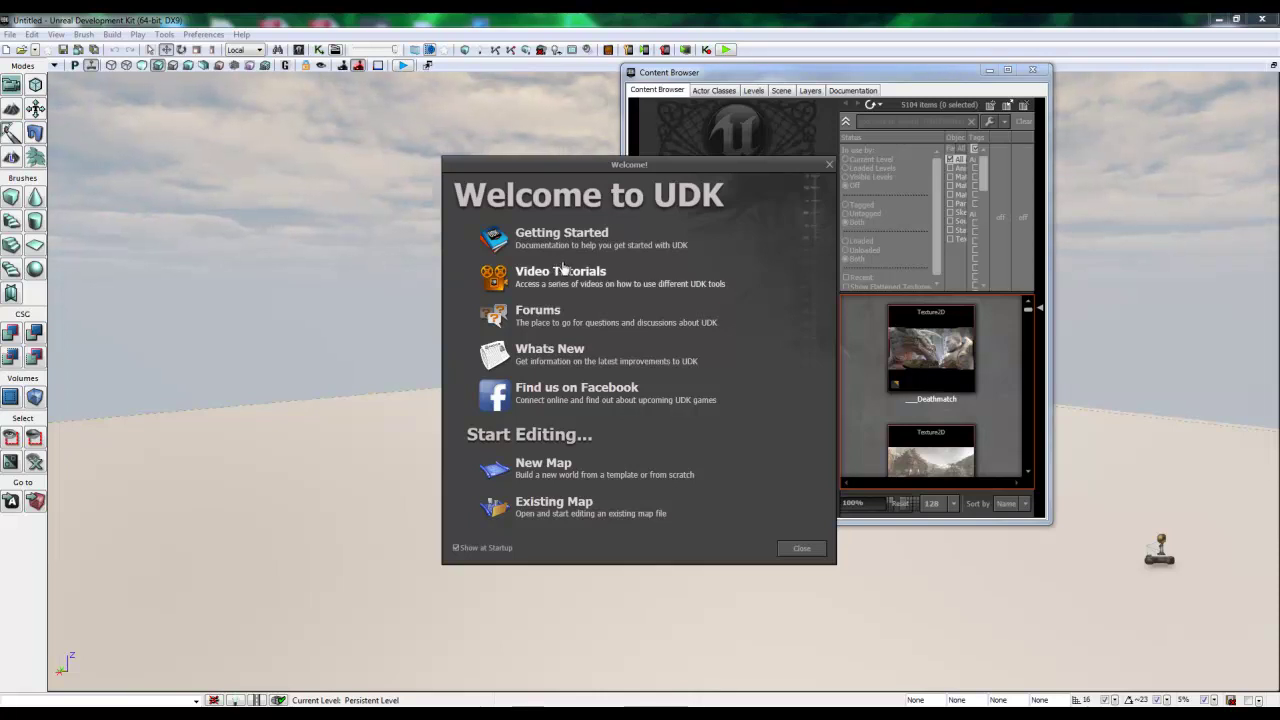
Close the welcome screen, then centre, enlarge and maximize the Content Browser.
left_click(829, 165)
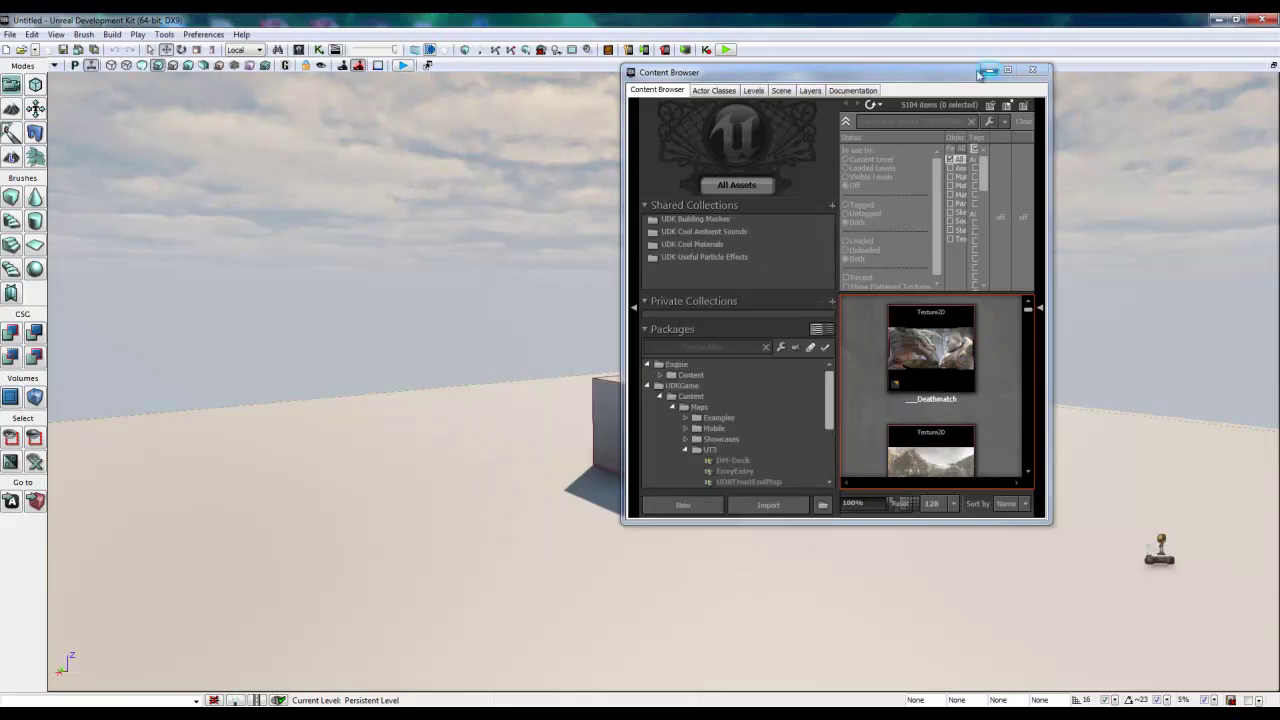
left_click_drag(950, 73, 703, 149)
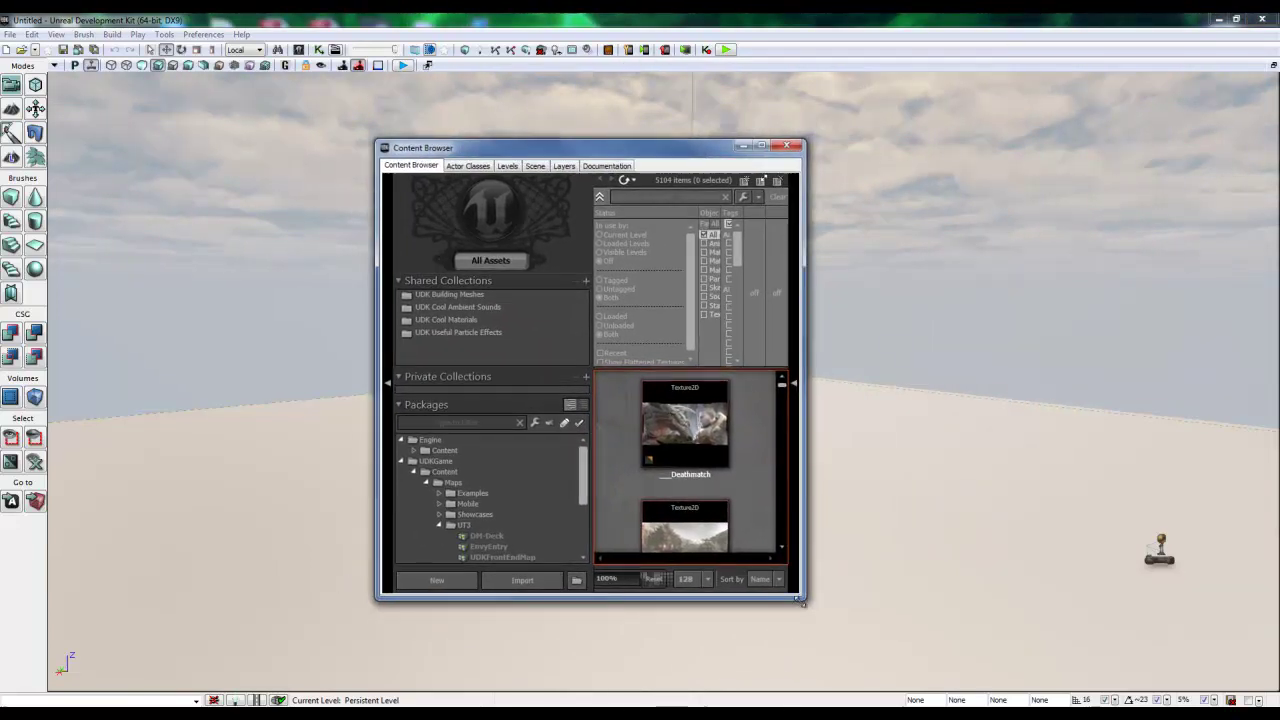
left_click_drag(803, 600, 858, 669)
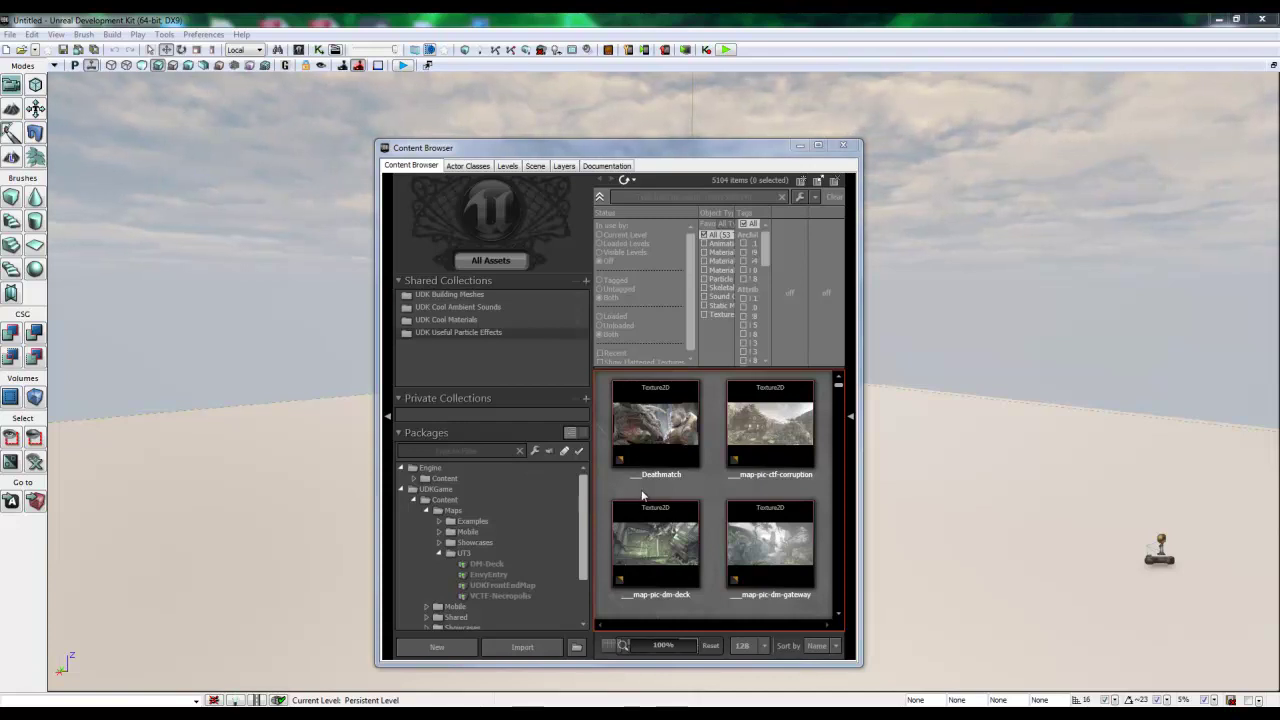
left_click(819, 148)
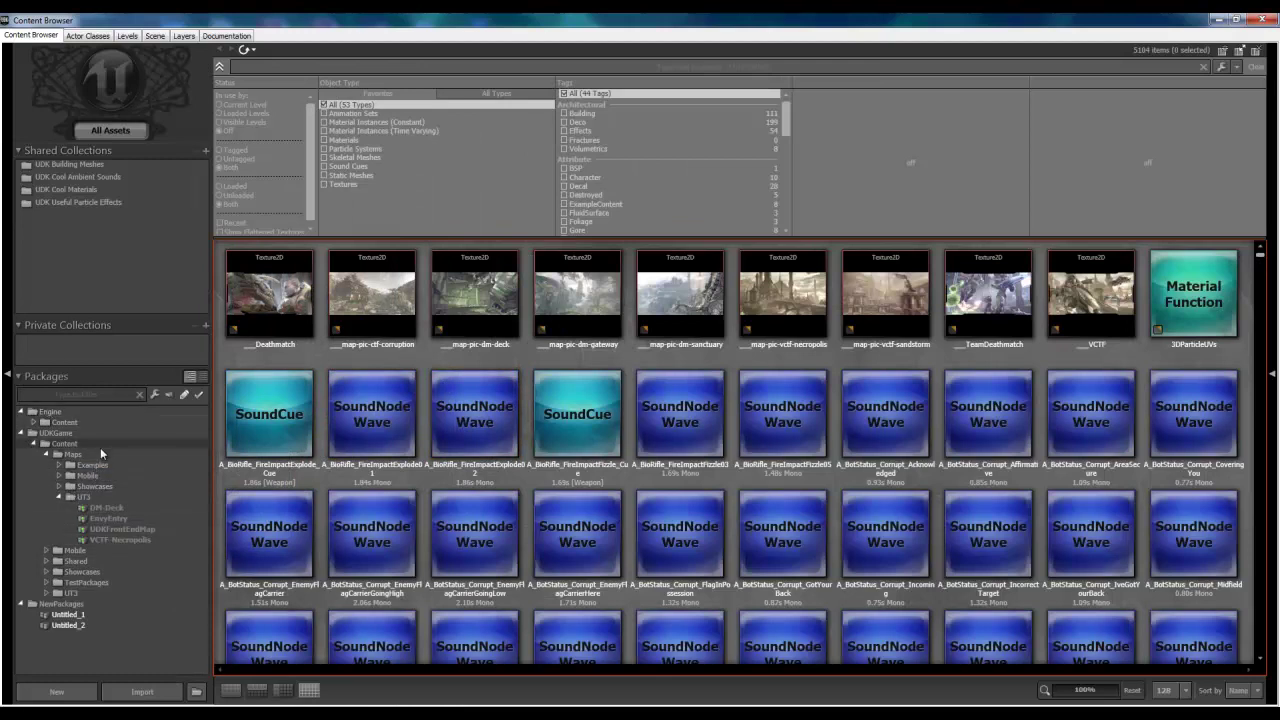
Show only Engine package assets, filtered to animation sets, constant material instances, materials and particle systems.
left_click(50, 412)
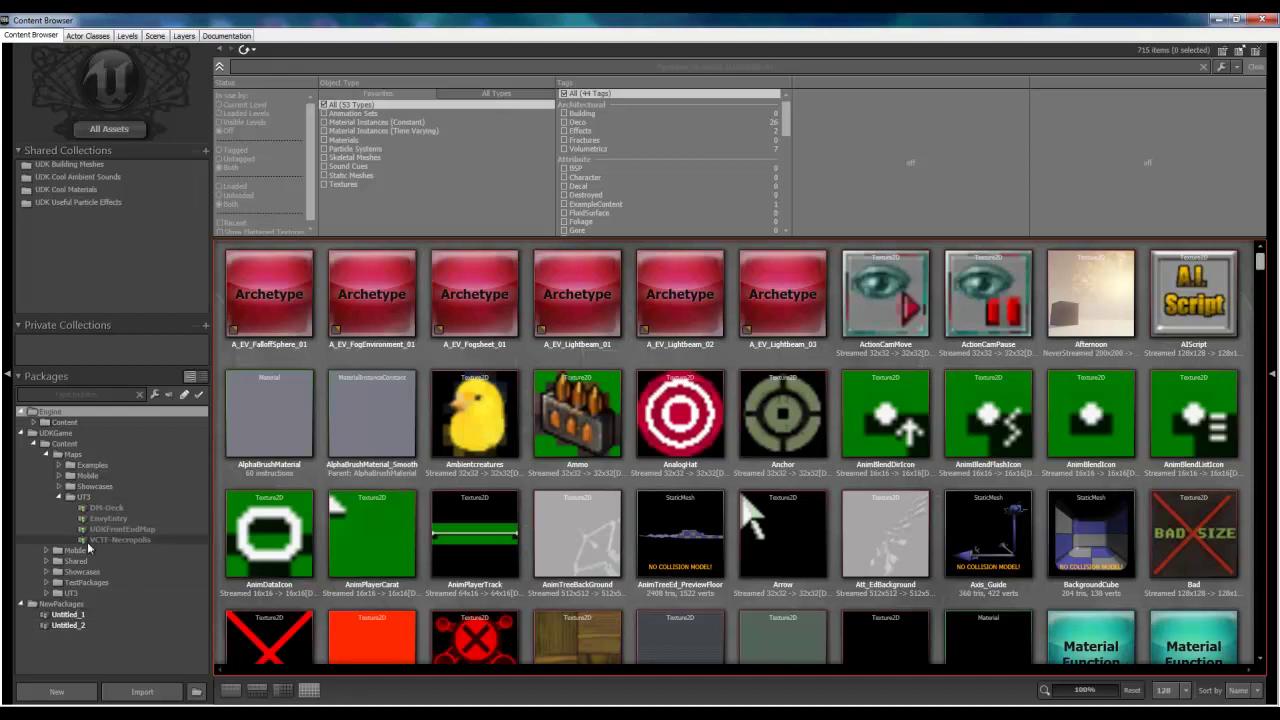
mouse_move(468, 280)
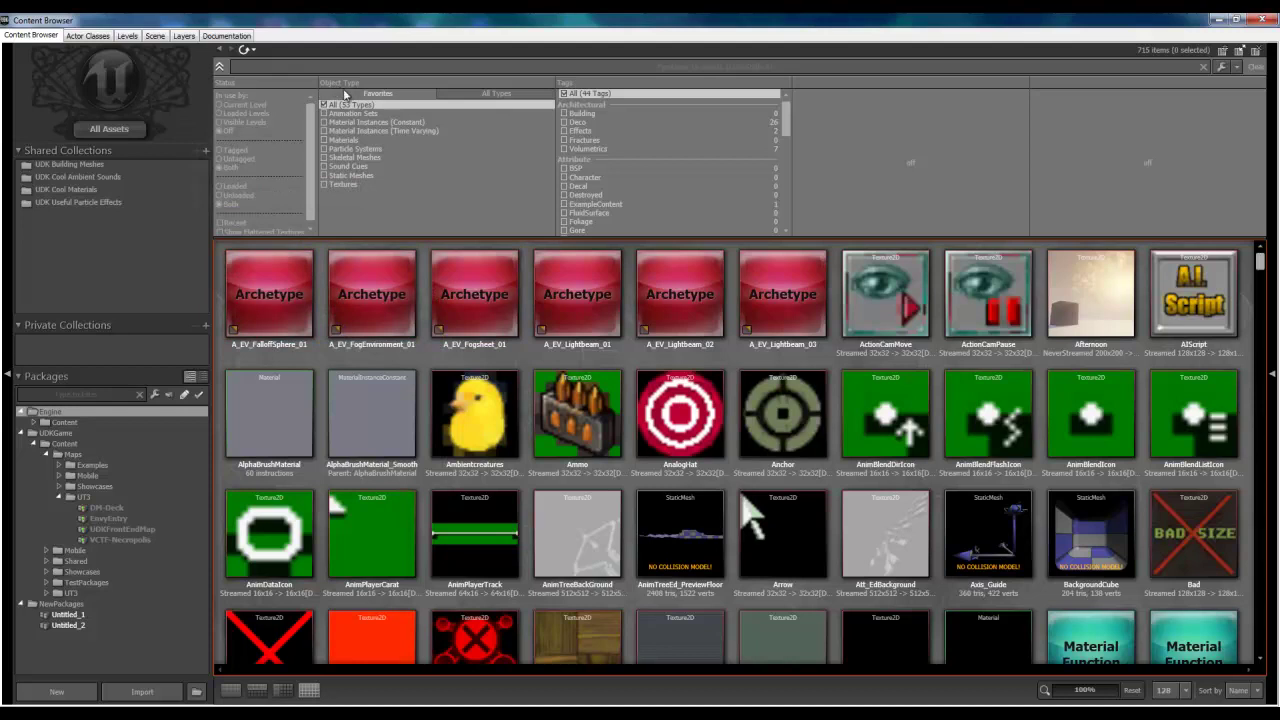
left_click(324, 113)
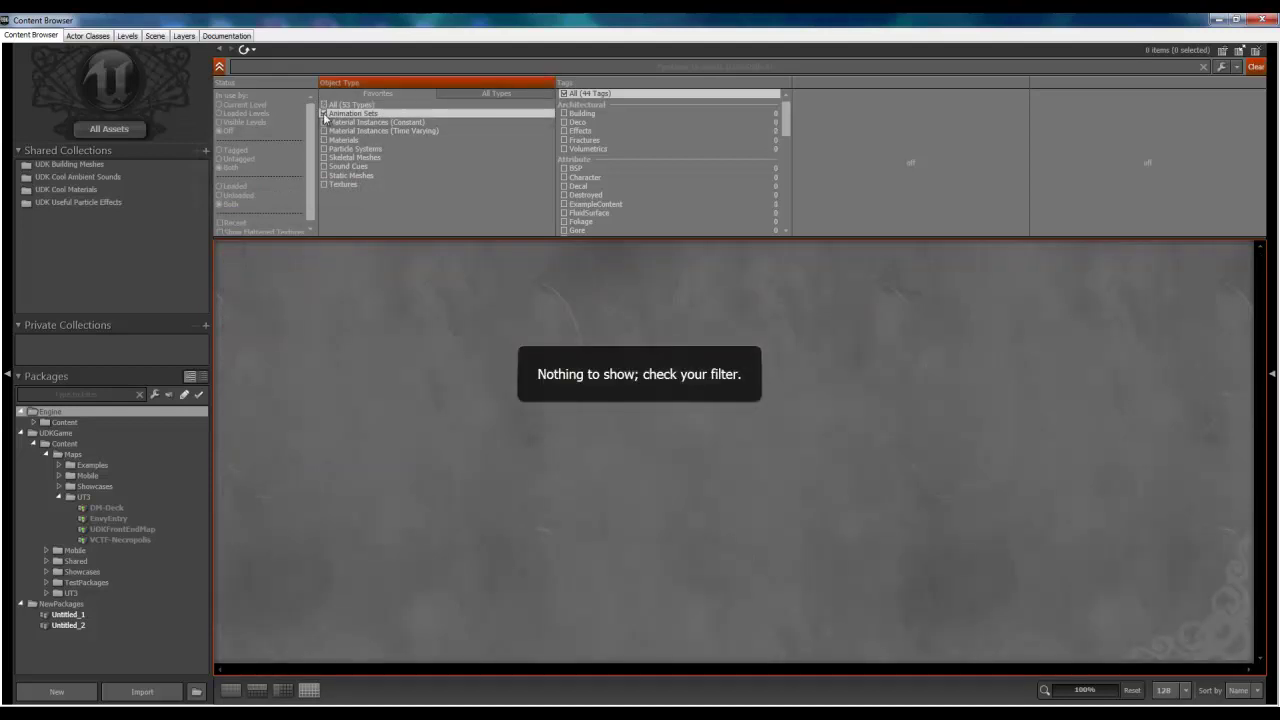
left_click(324, 122)
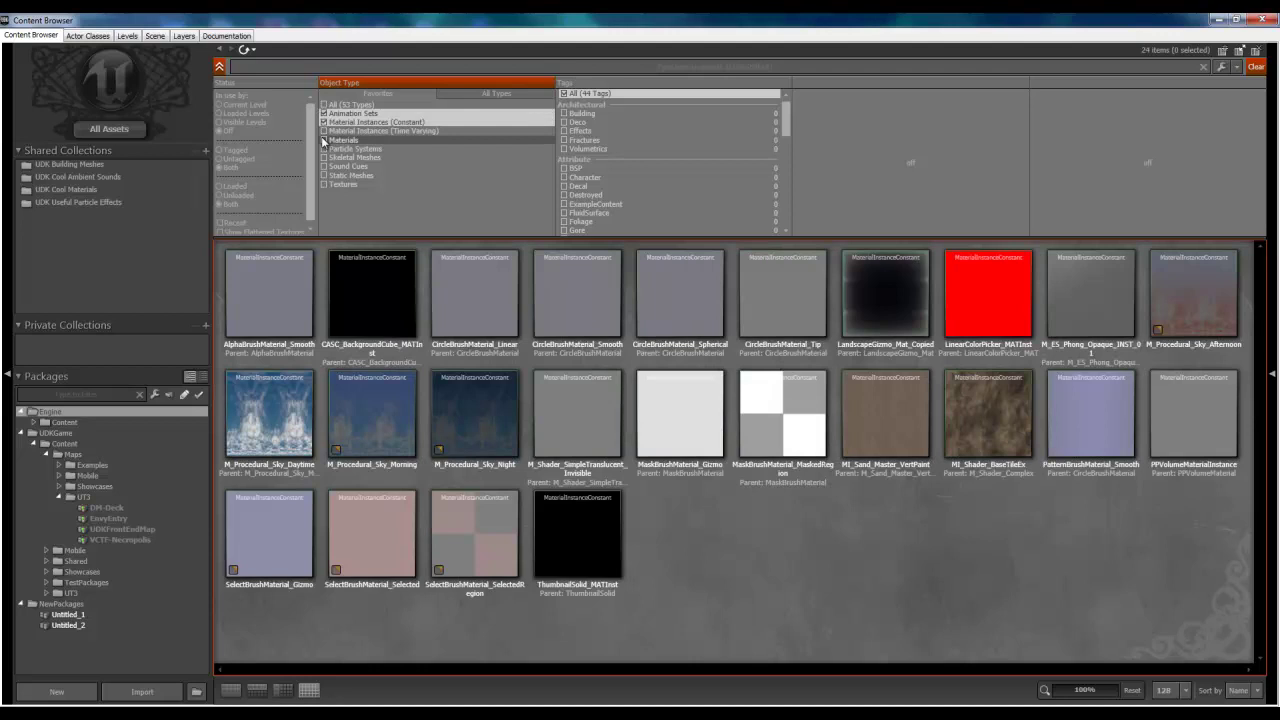
left_click(324, 140)
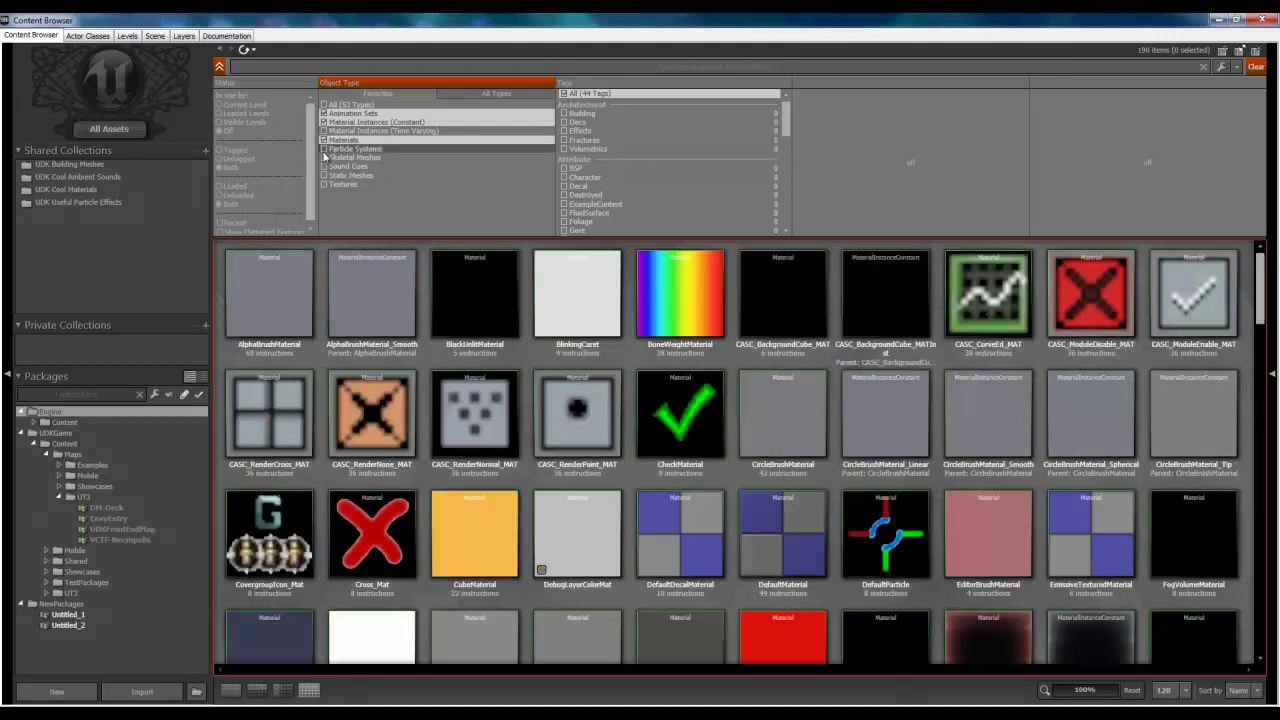
left_click(324, 149)
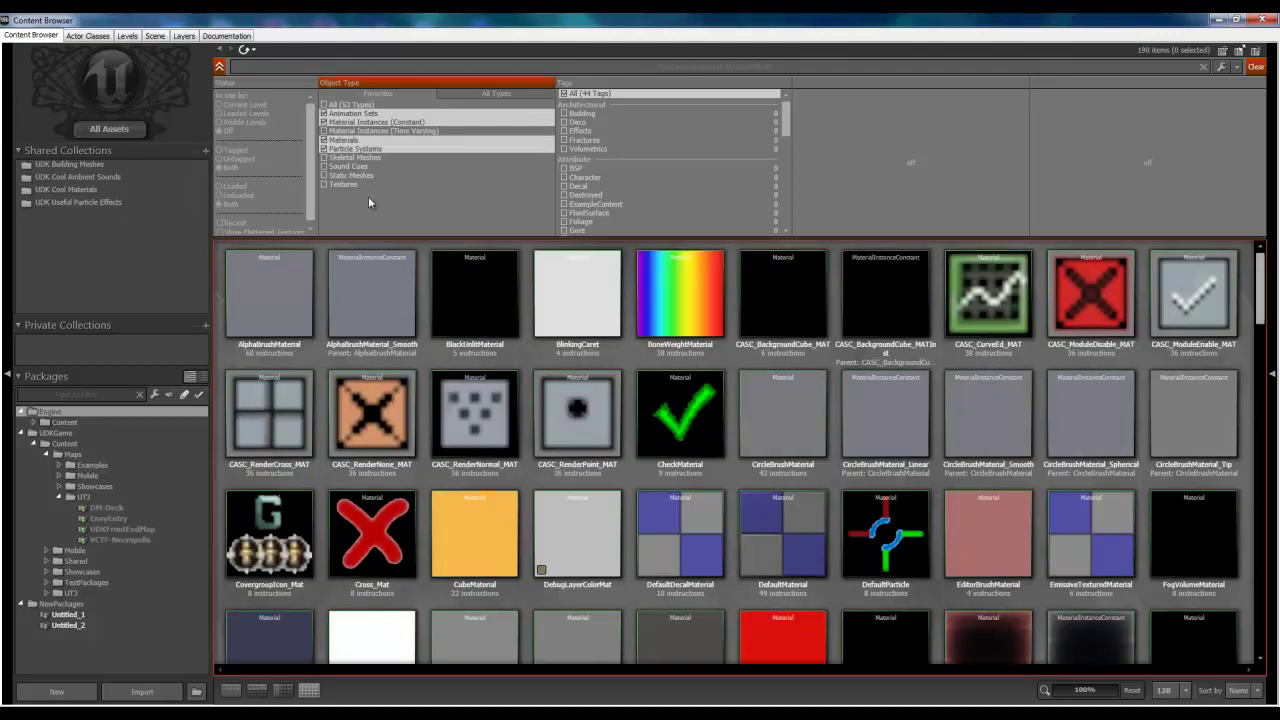
Clear those type filters and expand the full list of object types.
left_click(324, 140)
left_click(324, 149)
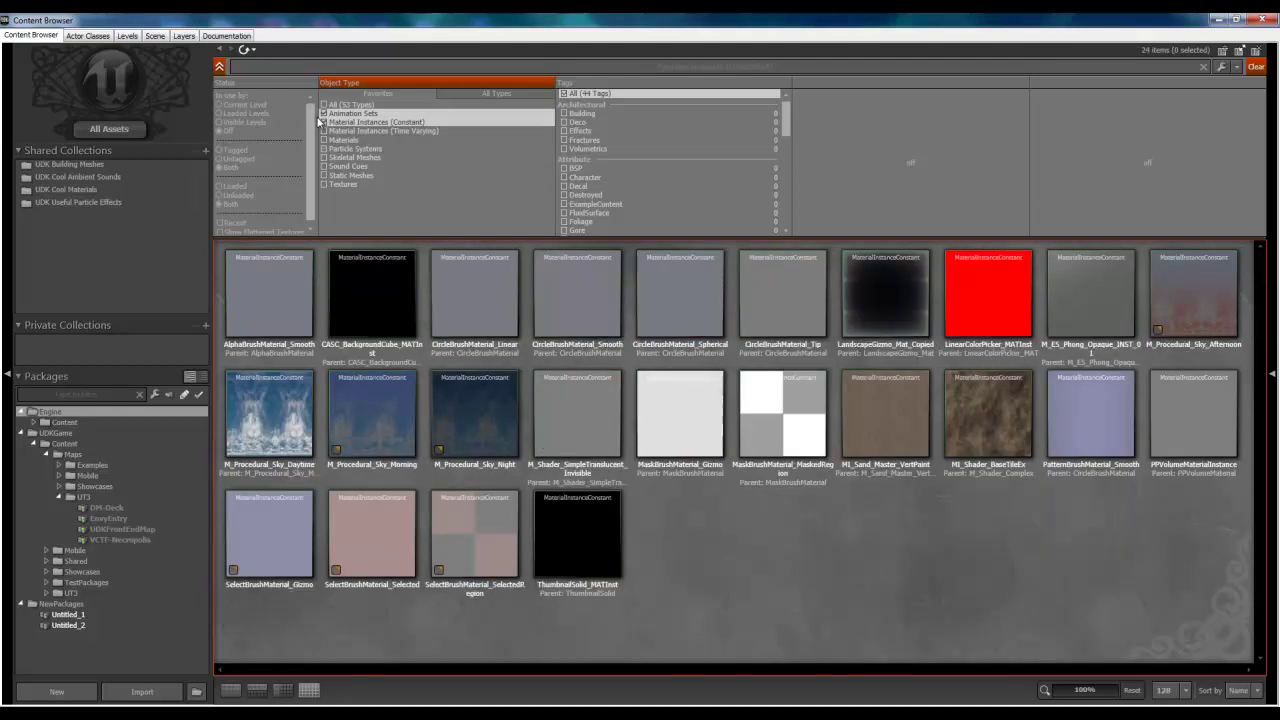
left_click(323, 122)
left_click(498, 104)
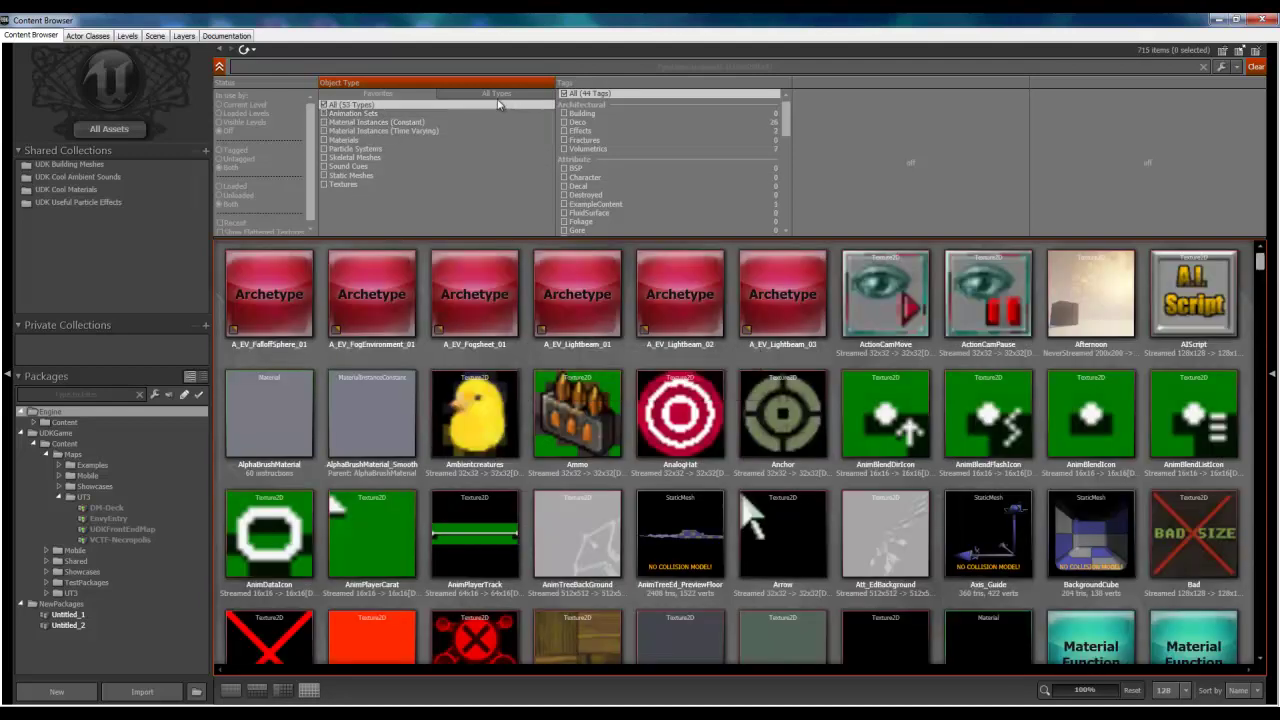
left_click(498, 96)
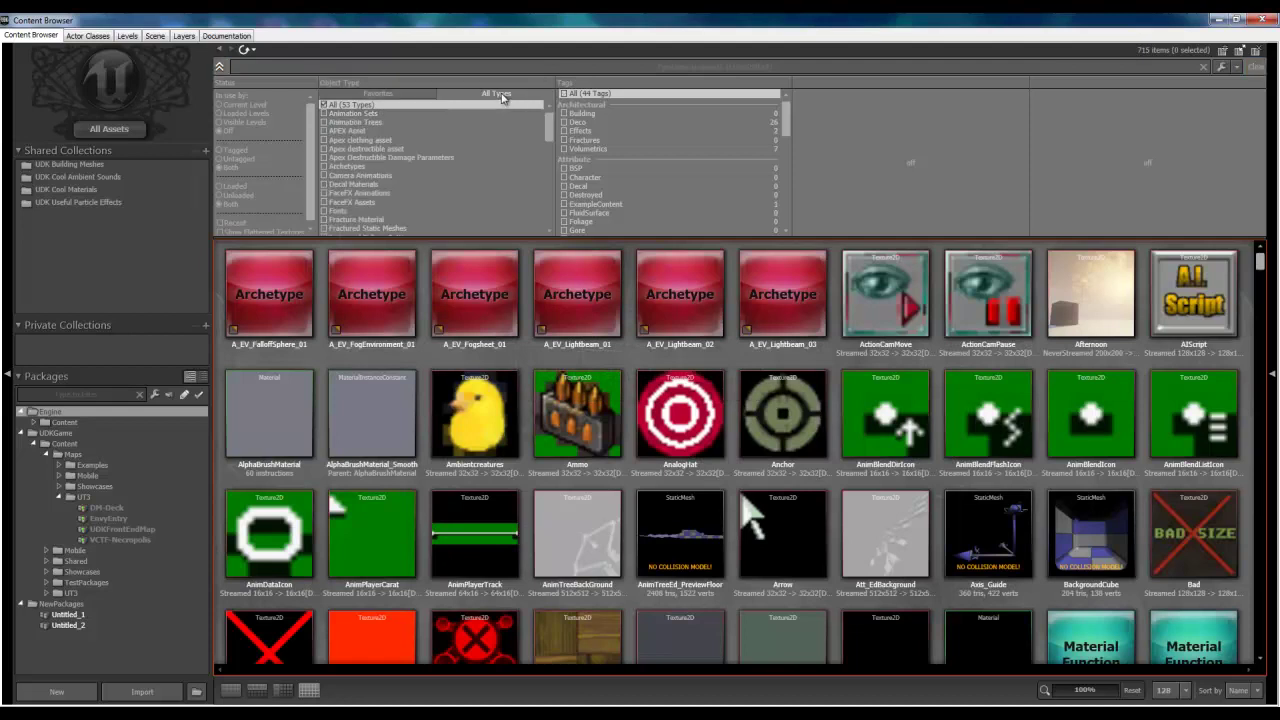
Toggle Apex clothing, then add FaceFX Animations, FaceFX Assets and Fonts to the type filter.
left_click(325, 145)
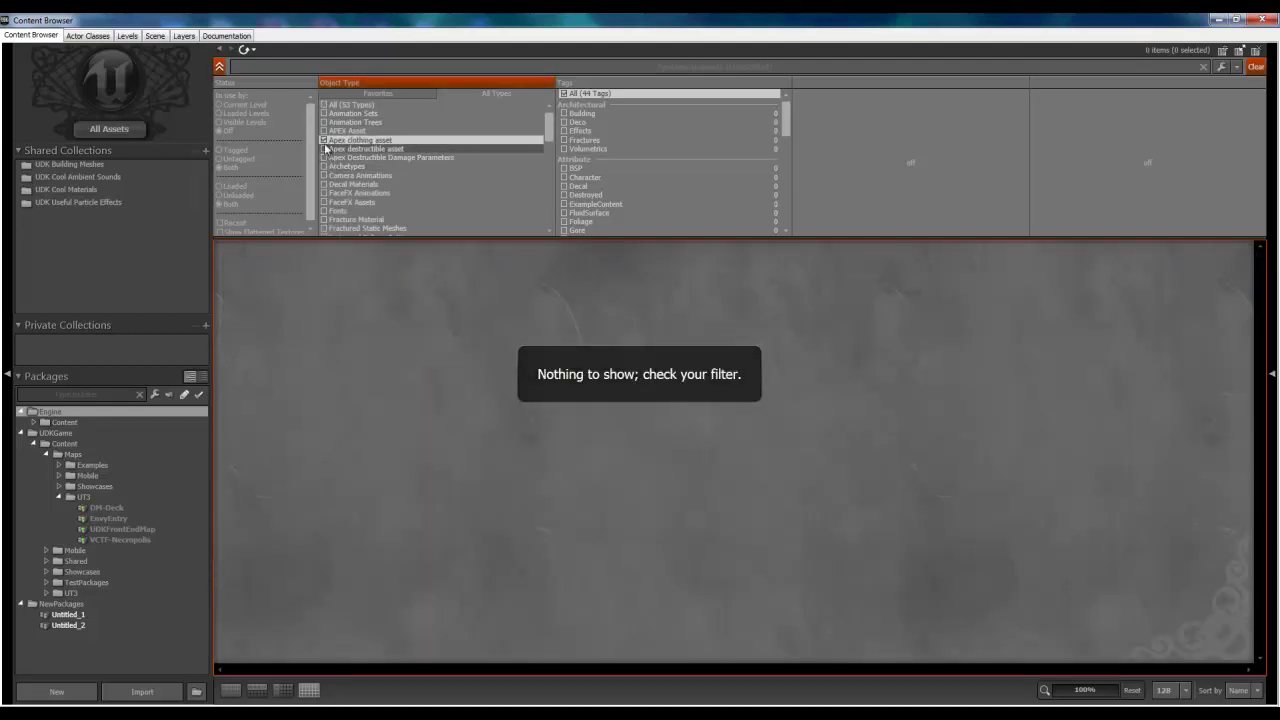
left_click(326, 157)
left_click(323, 194)
left_click(323, 193)
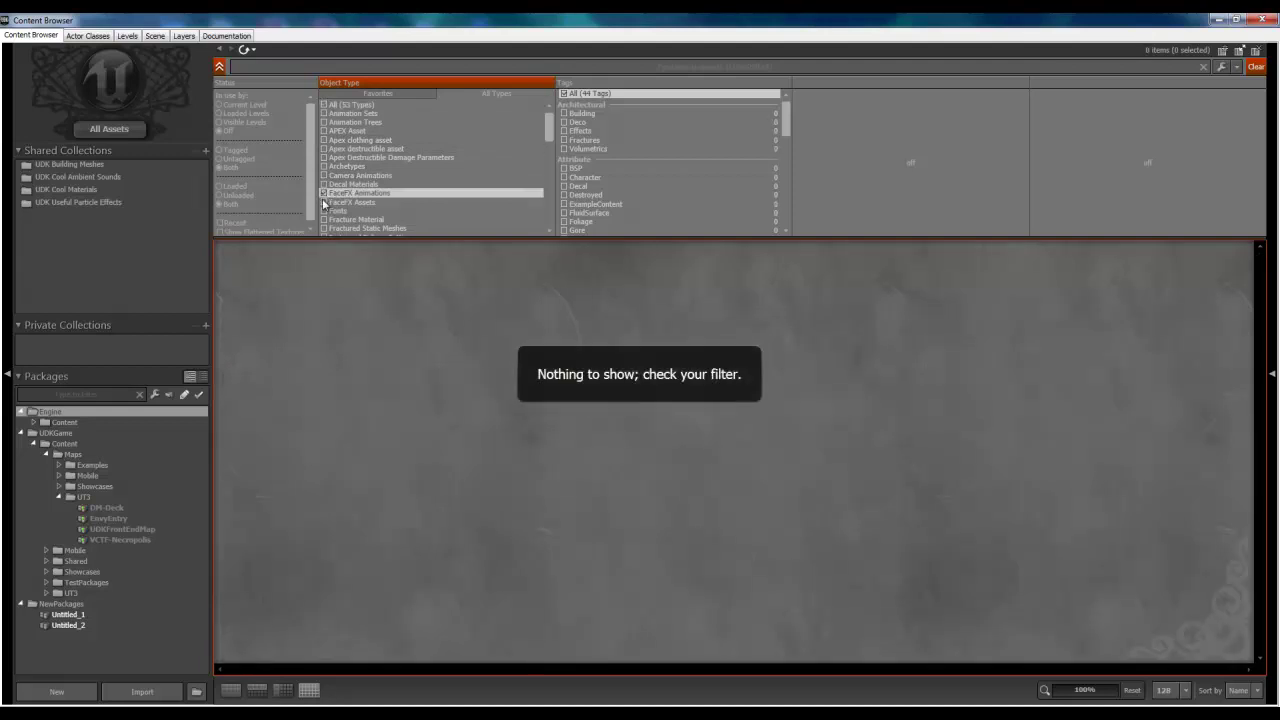
left_click(323, 202)
left_click(323, 211)
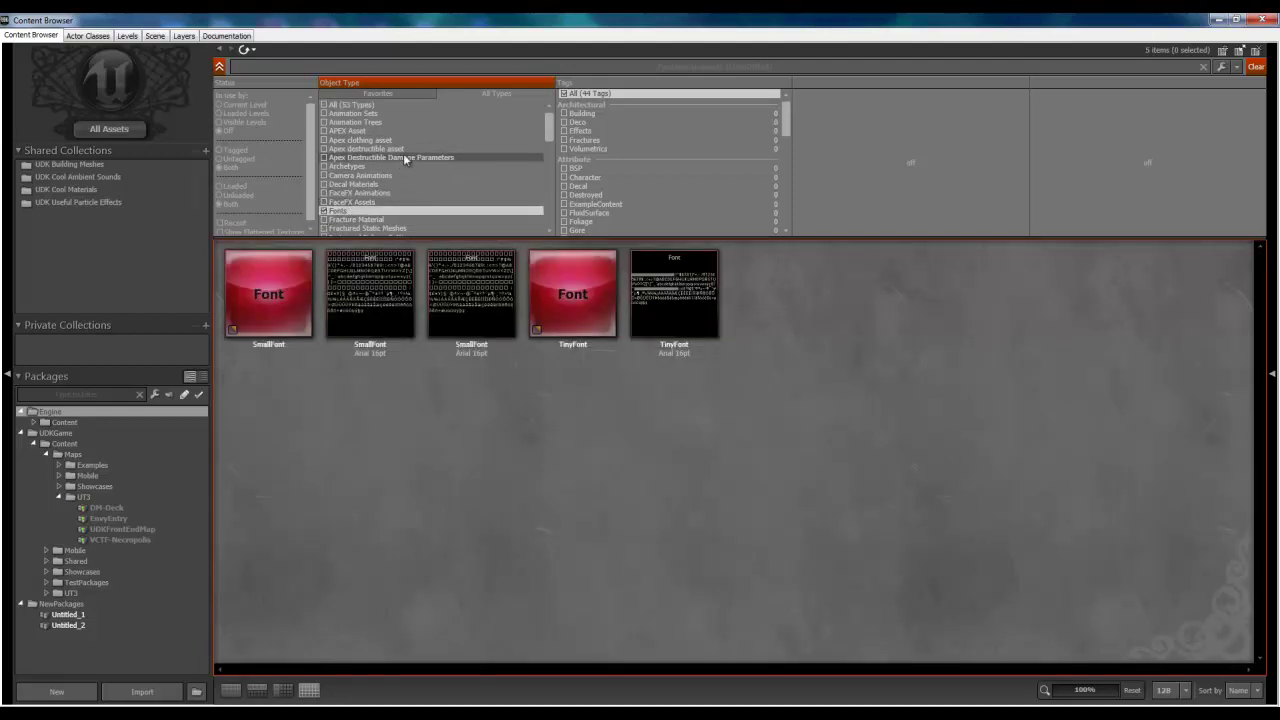
Toggle MaterialFunctions and constant material instances, remove FaceFX Assets and Fonts, and return to common types.
scroll(352, 184, "down", 4)
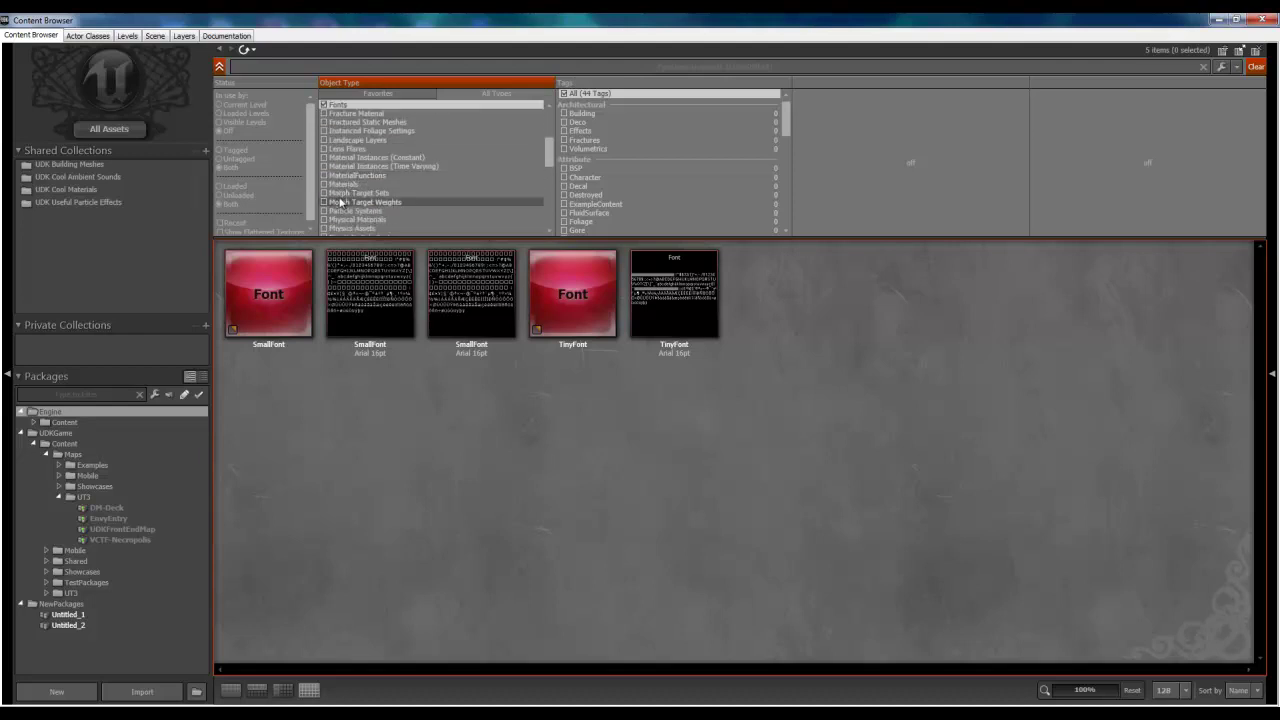
left_click(324, 176)
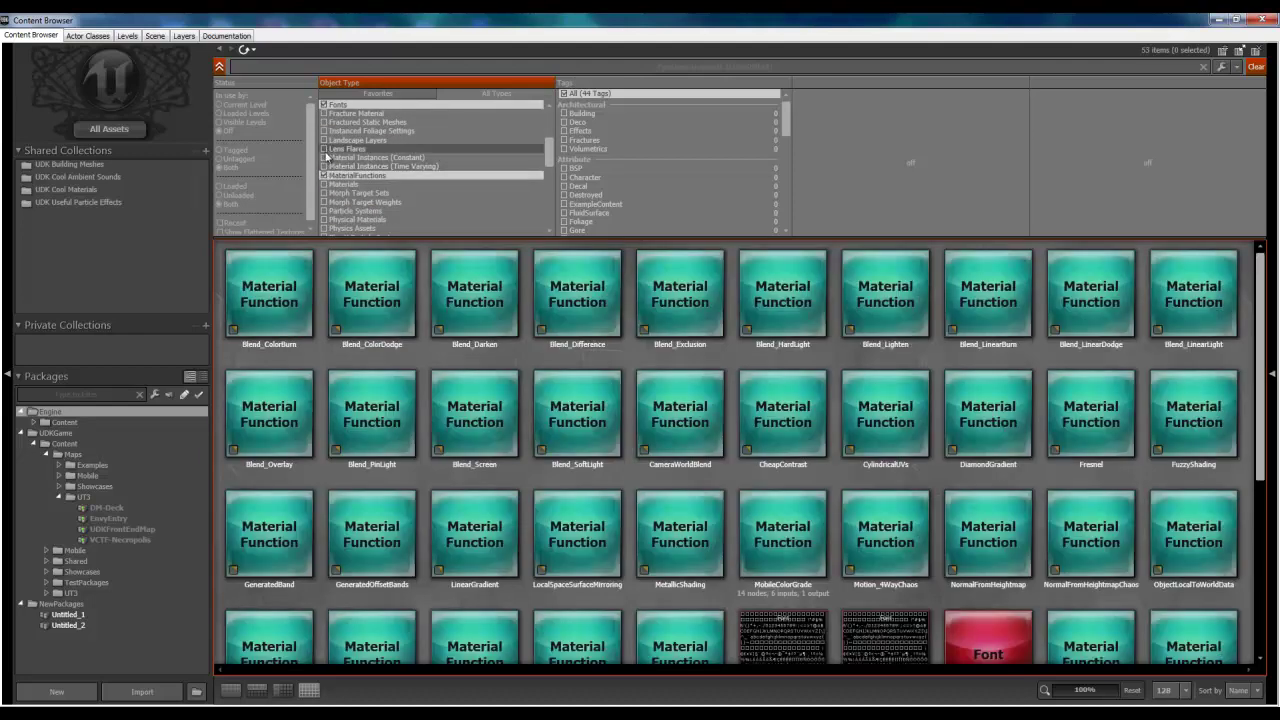
left_click(323, 157)
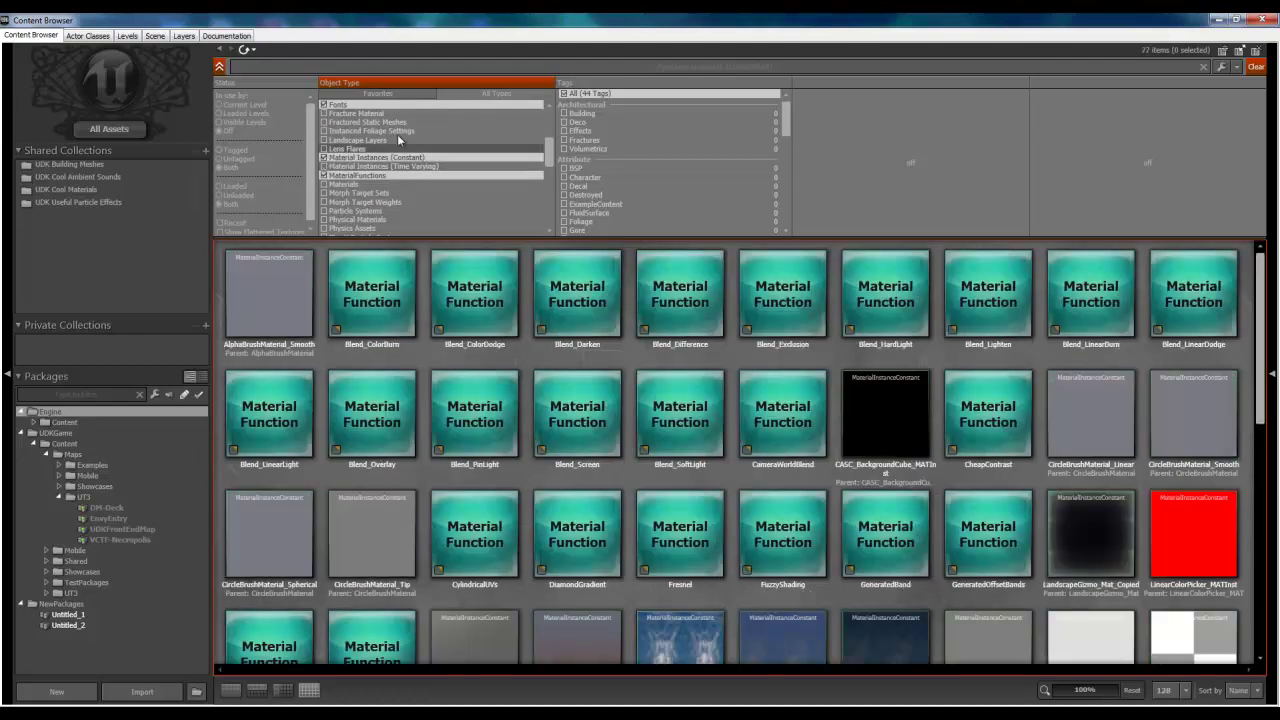
left_click(323, 157)
left_click(324, 176)
scroll(325, 141, "up", 3)
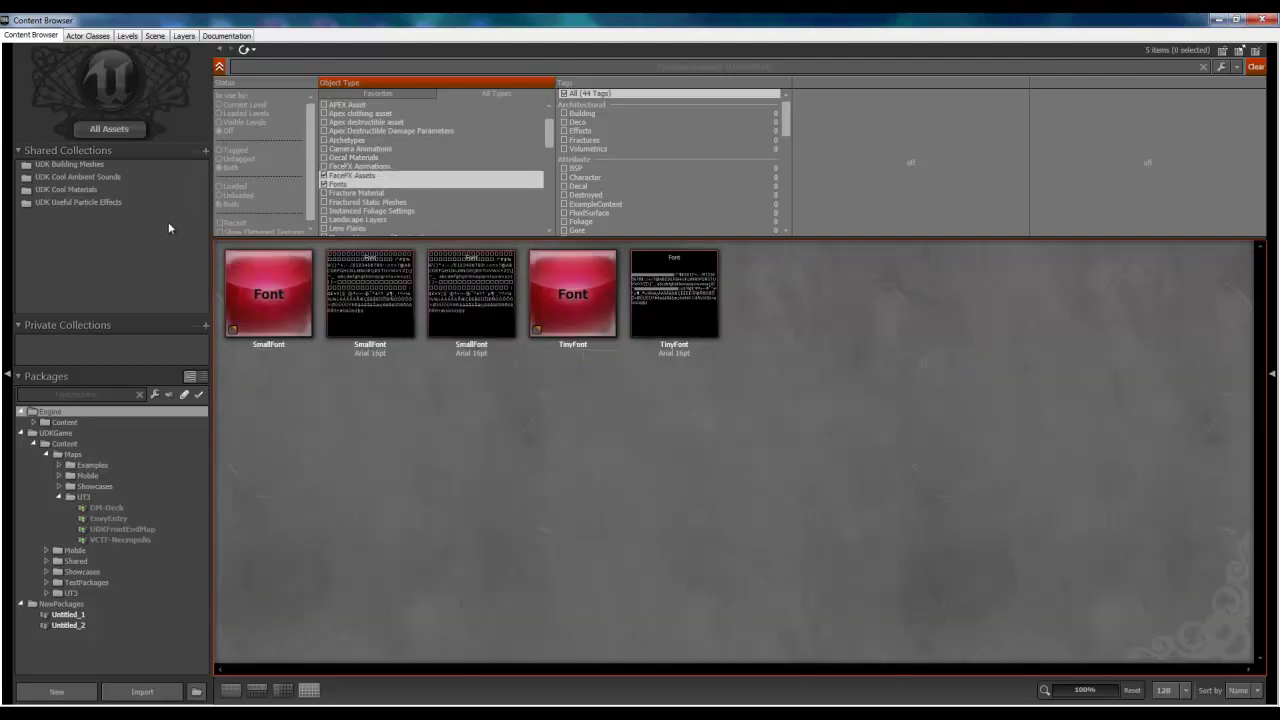
left_click(324, 175)
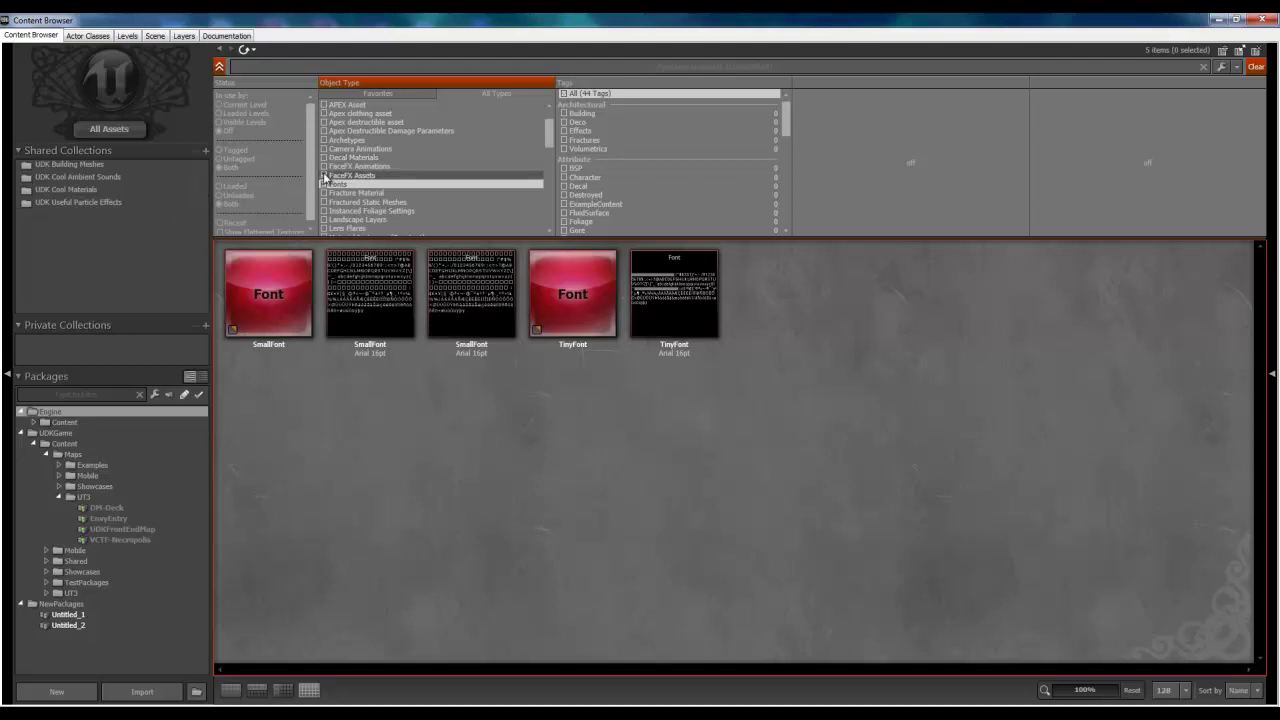
left_click(324, 184)
left_click(378, 93)
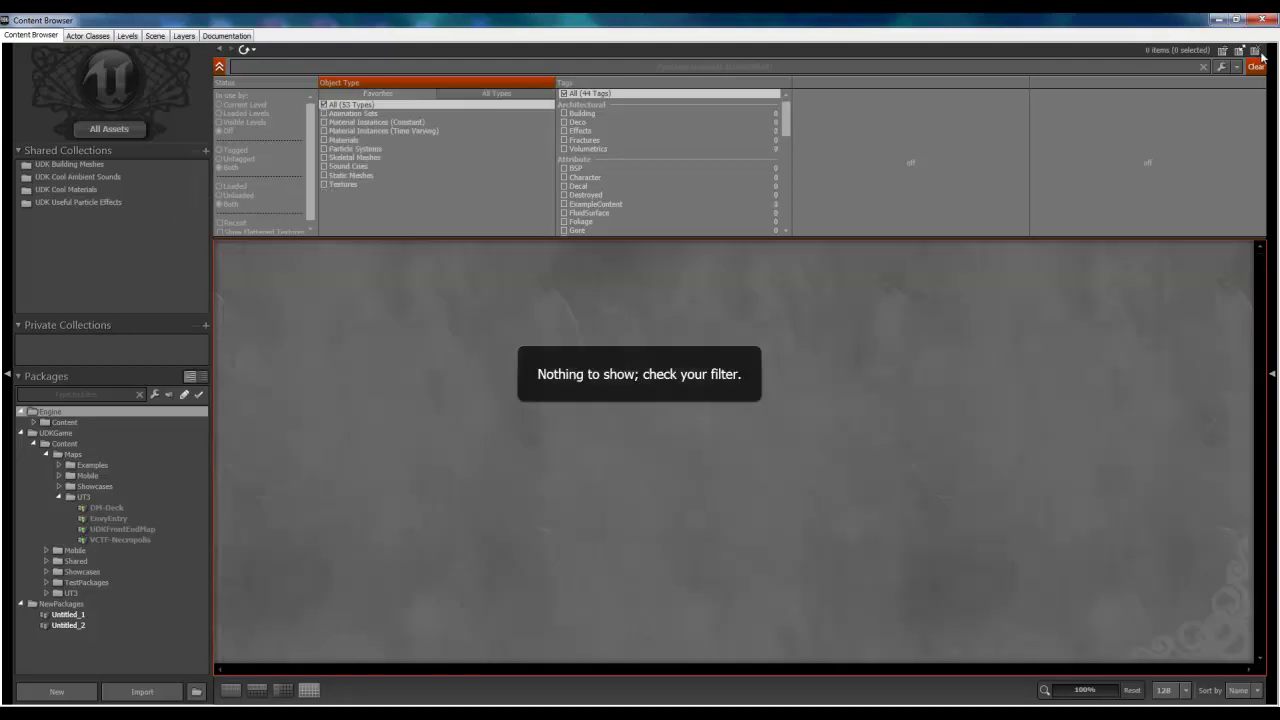
Close the Content Browser and turn the perspective camera left and up around the cube.
left_click(1262, 20)
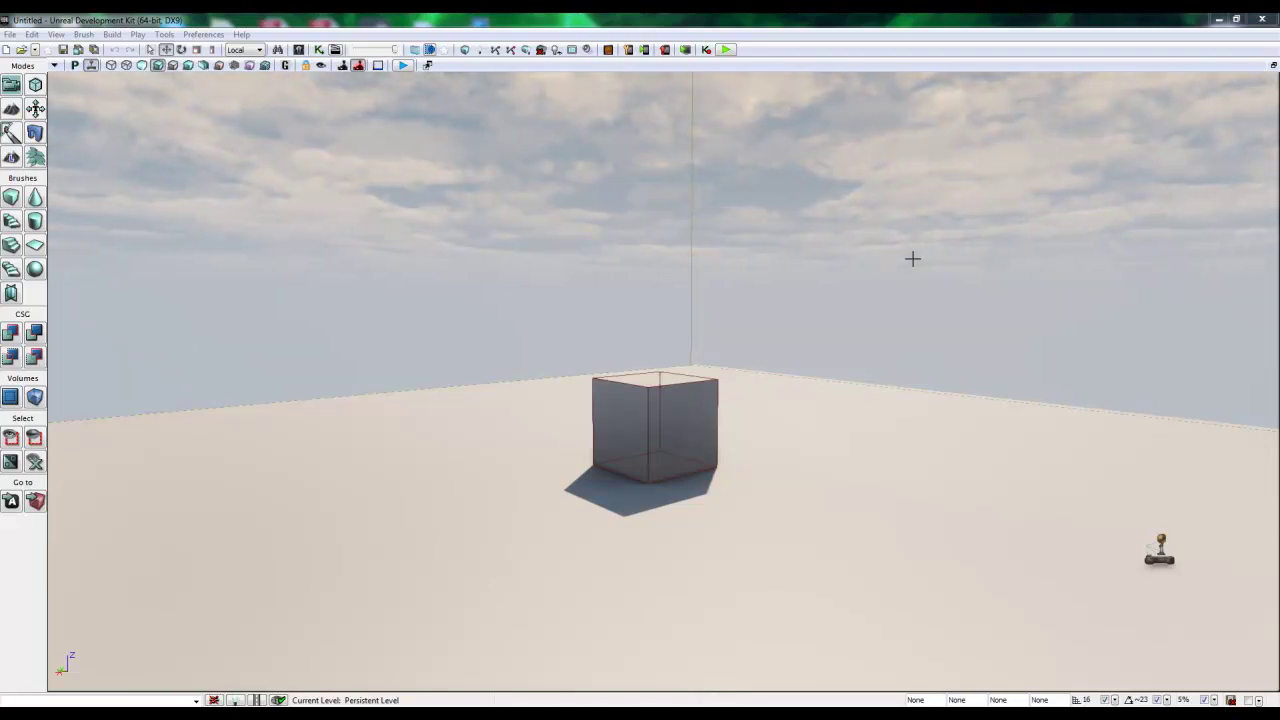
mouse_move(753, 291)
left_mouse_down()
mouse_move(577, 293)
mouse_move(940, 297)
mouse_move(729, 289)
left_mouse_up()
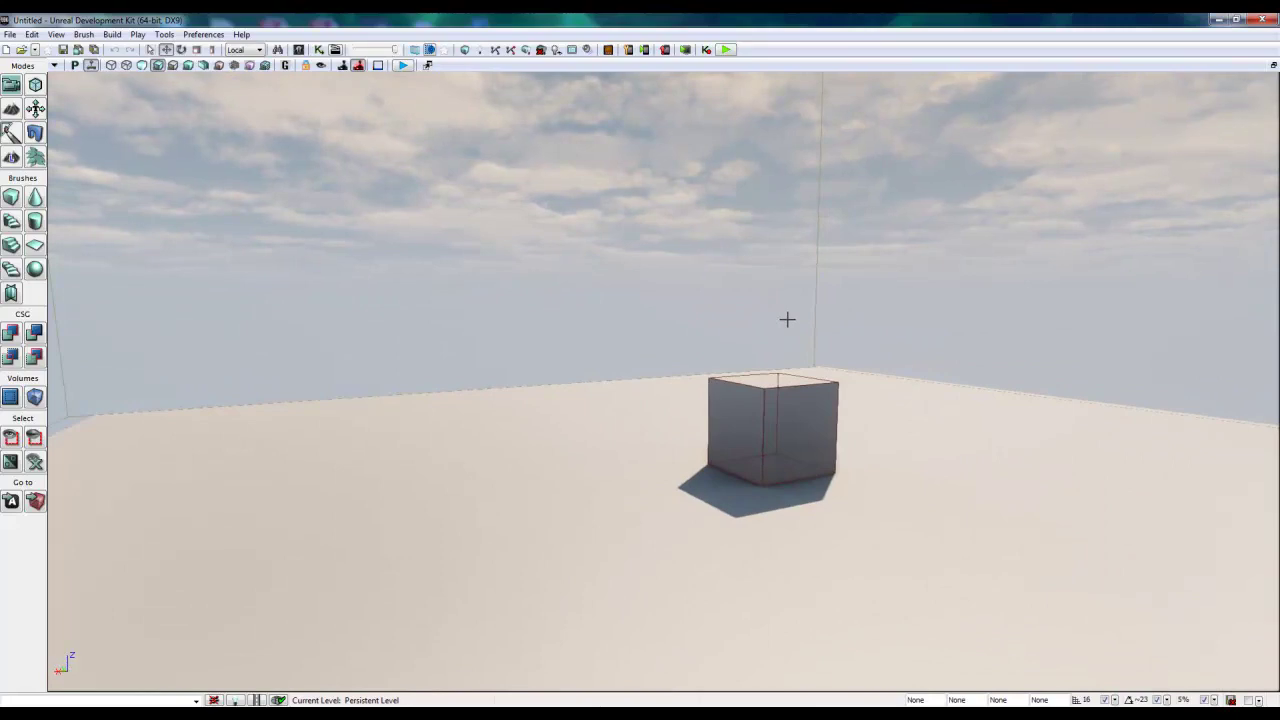
mouse_move(794, 331)
right_mouse_down()
mouse_move(871, 280)
mouse_move(826, 383)
mouse_move(976, 284)
mouse_move(1160, 357)
mouse_move(780, 335)
right_mouse_up()
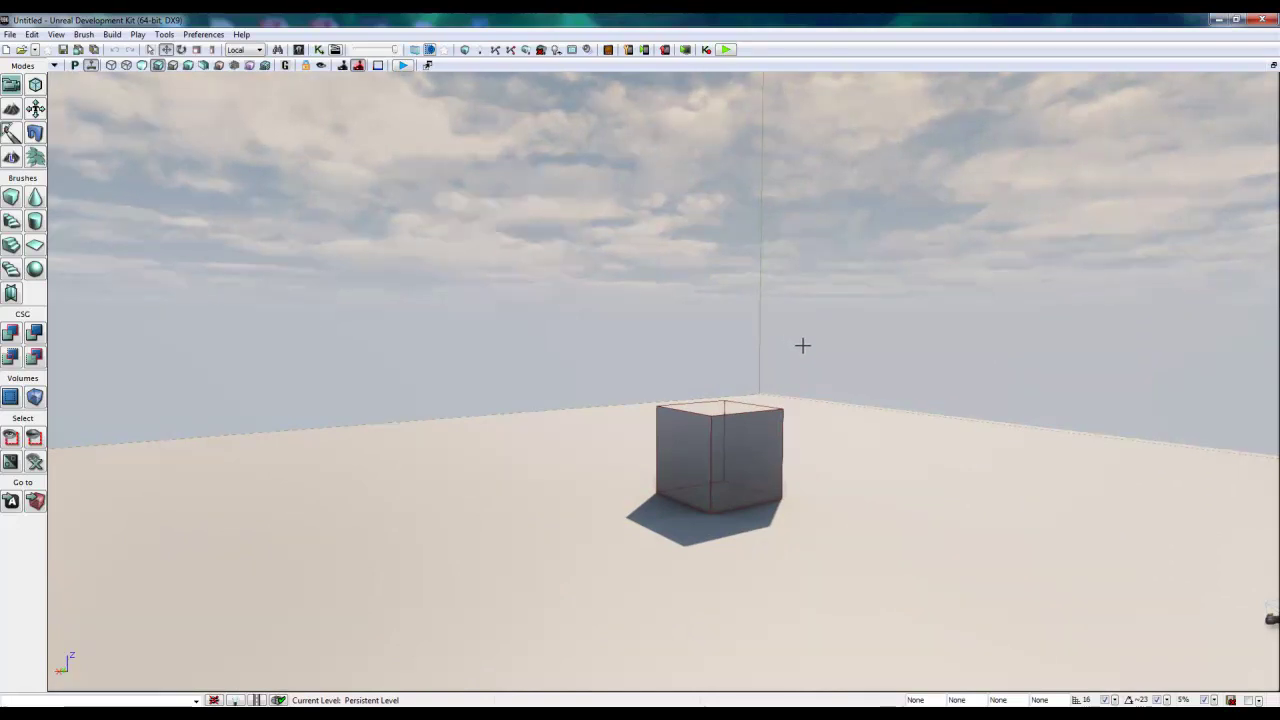
mouse_move(820, 379)
right_mouse_down()
mouse_move(831, 69)
mouse_move(800, 692)
mouse_move(823, 63)
mouse_move(809, 320)
mouse_move(765, 632)
mouse_move(777, 449)
mouse_move(826, 377)
right_mouse_up()
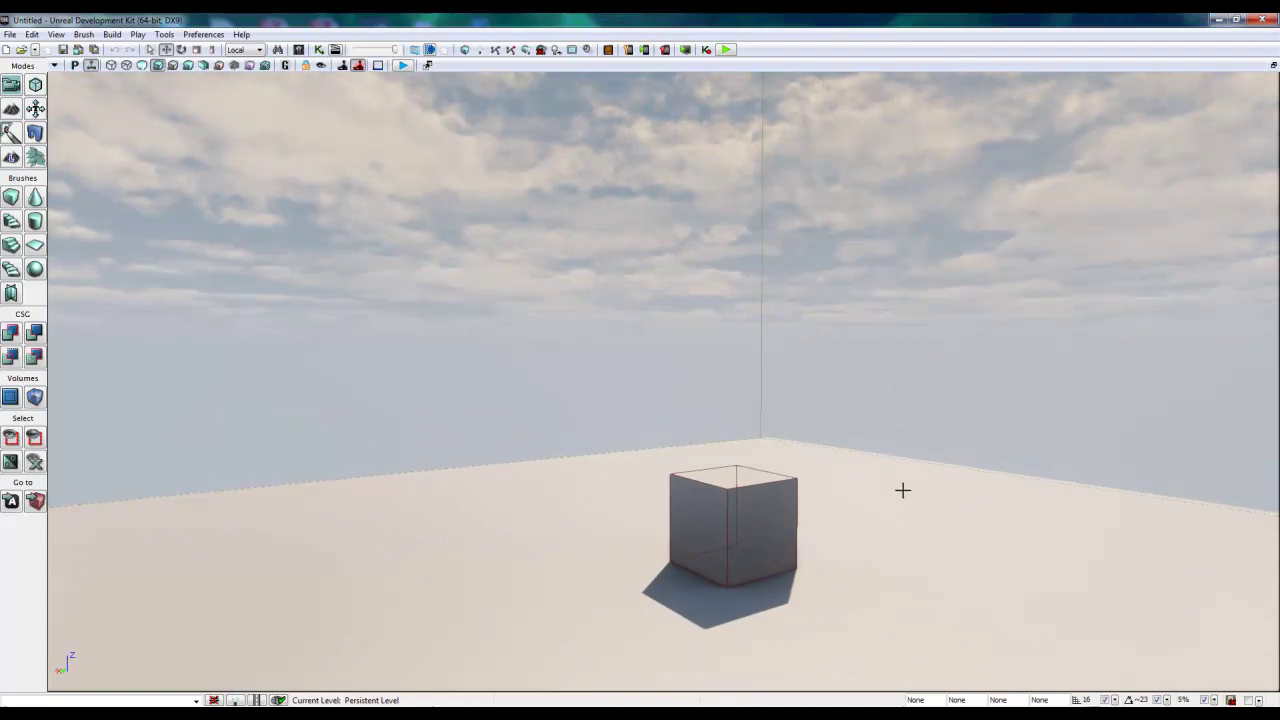
Zoom the camera in and out and slide it left and right with the arrow keys.
scroll(960, 398, "up", 5)
scroll(964, 396, "down", 3)
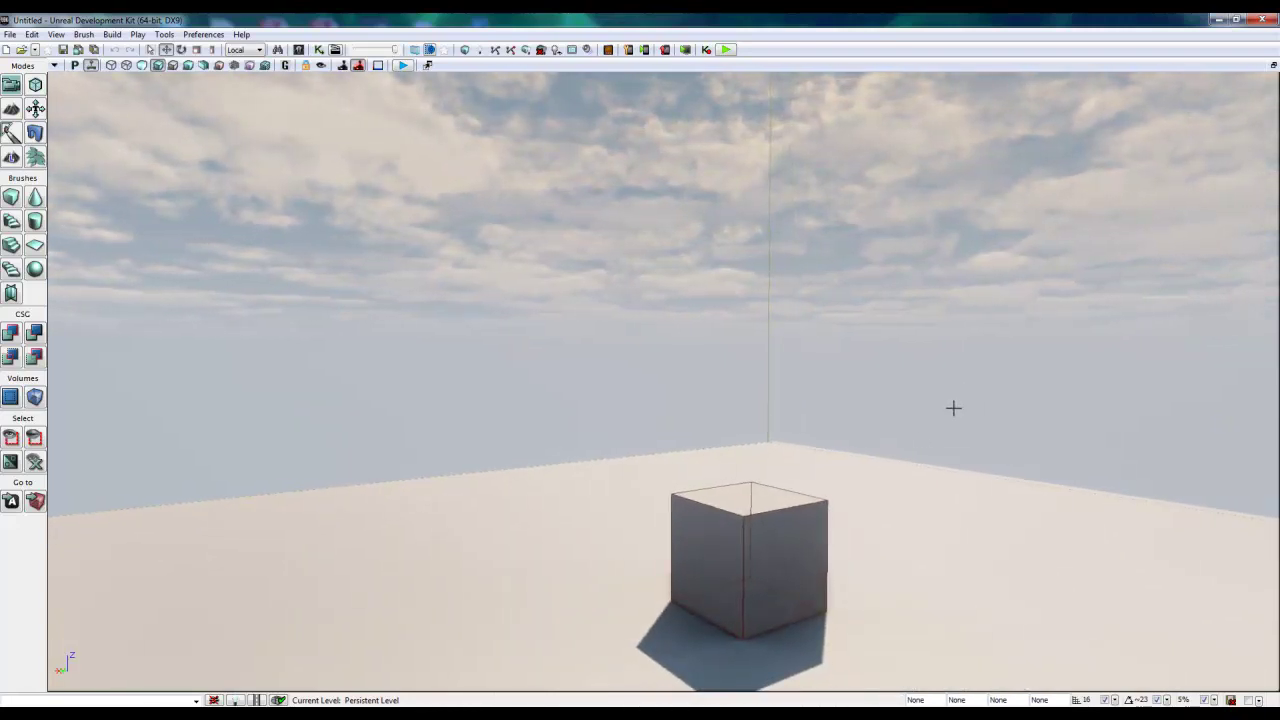
key("Left")
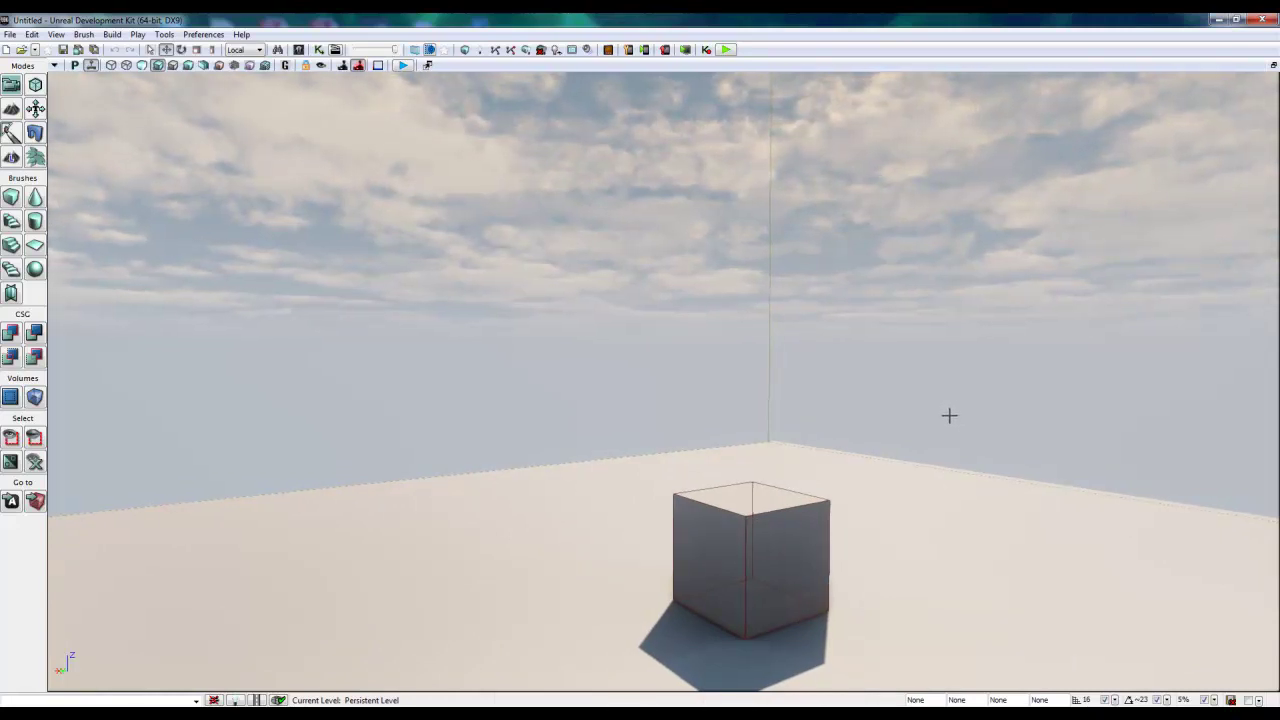
key("Right")
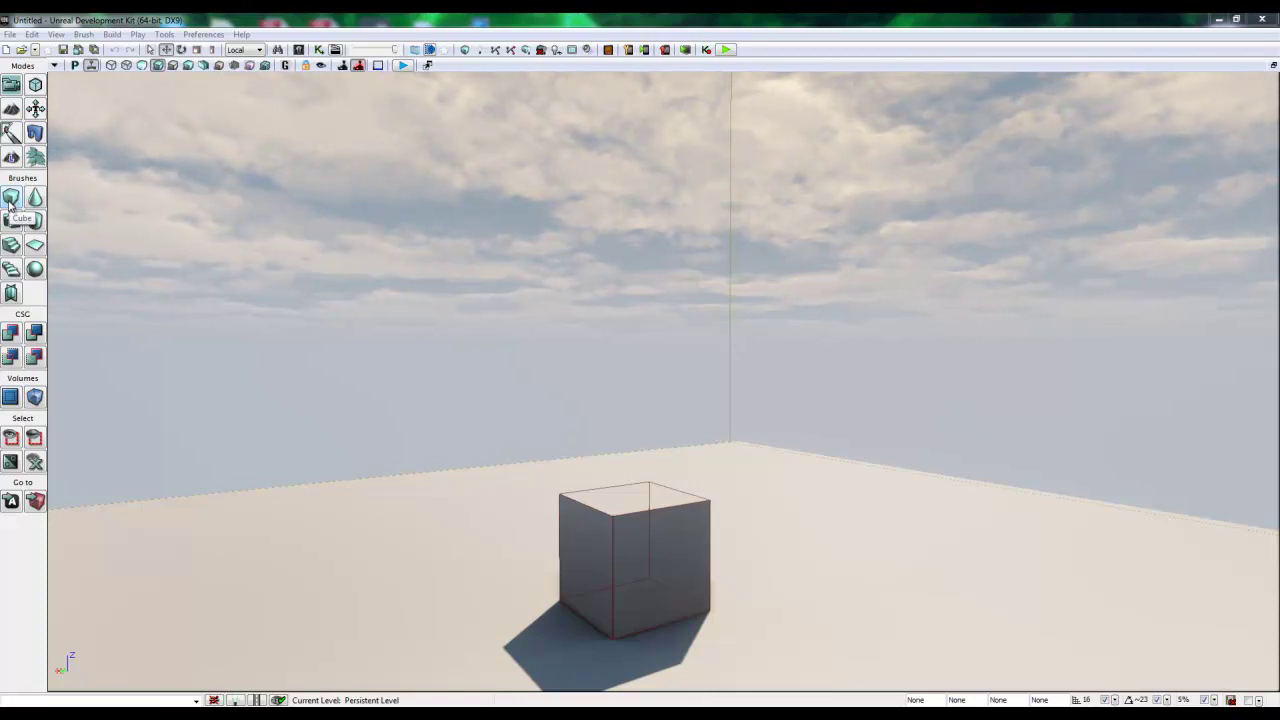
Lift the builder brush off the cube with the Z arrow and make it a wide cone.
left_click(656, 509)
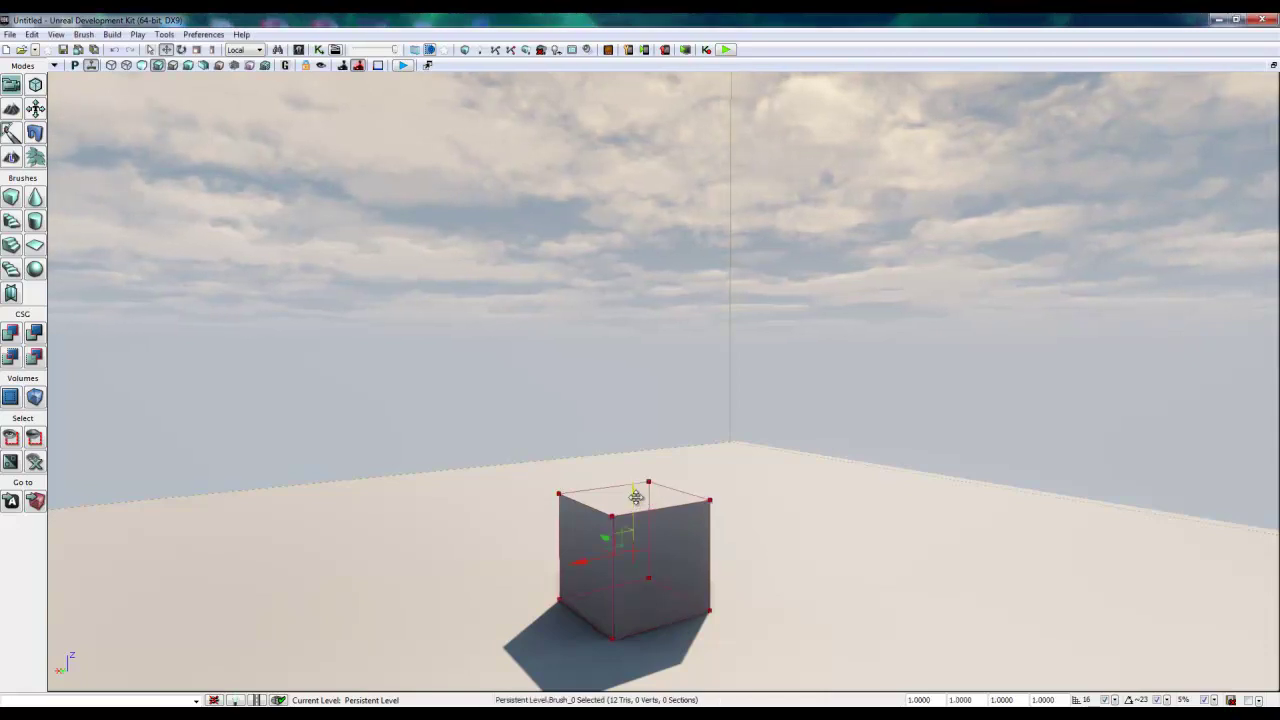
mouse_move(626, 480)
left_mouse_down()
mouse_move(609, 251)
mouse_move(601, 277)
mouse_move(591, 246)
left_mouse_up()
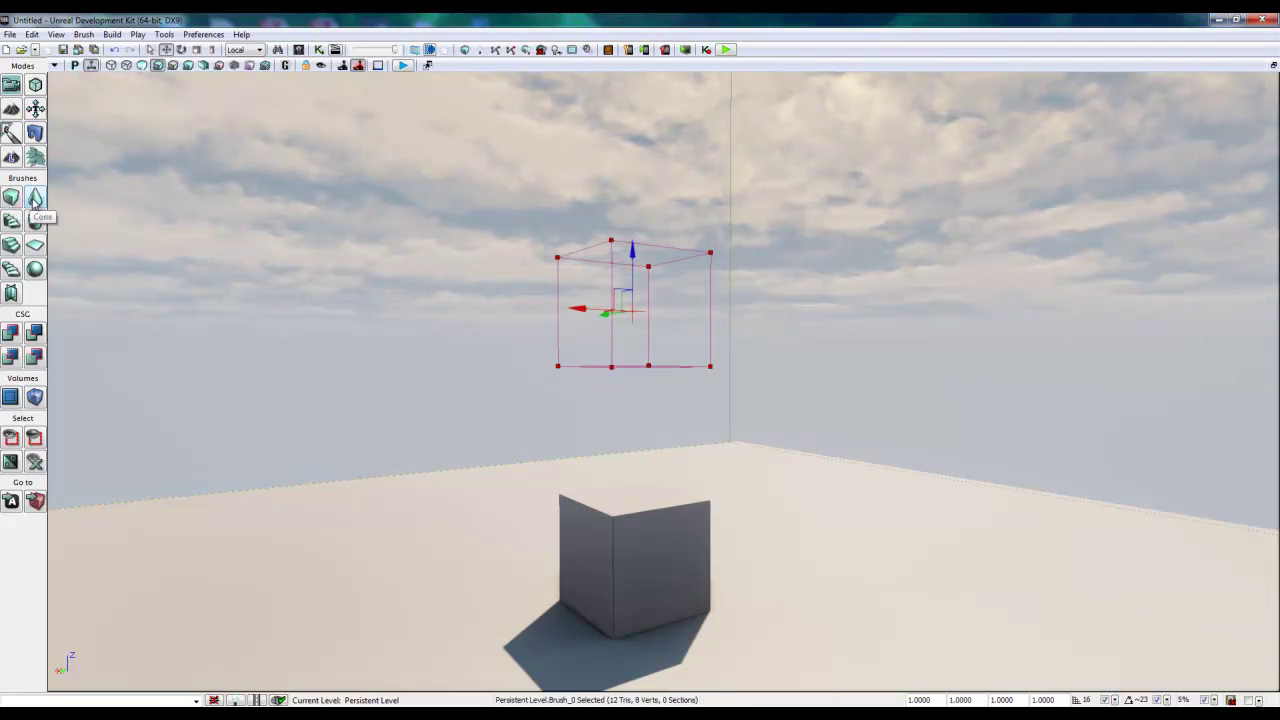
left_click(35, 199)
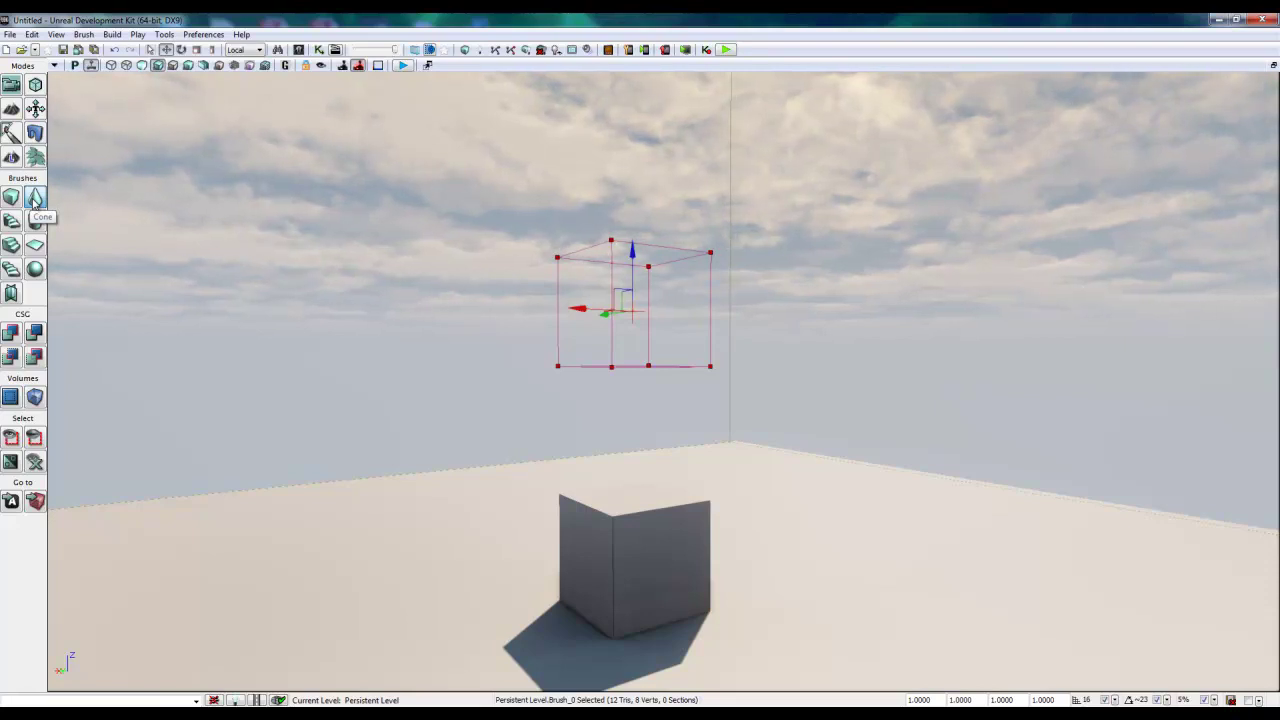
left_click(35, 199)
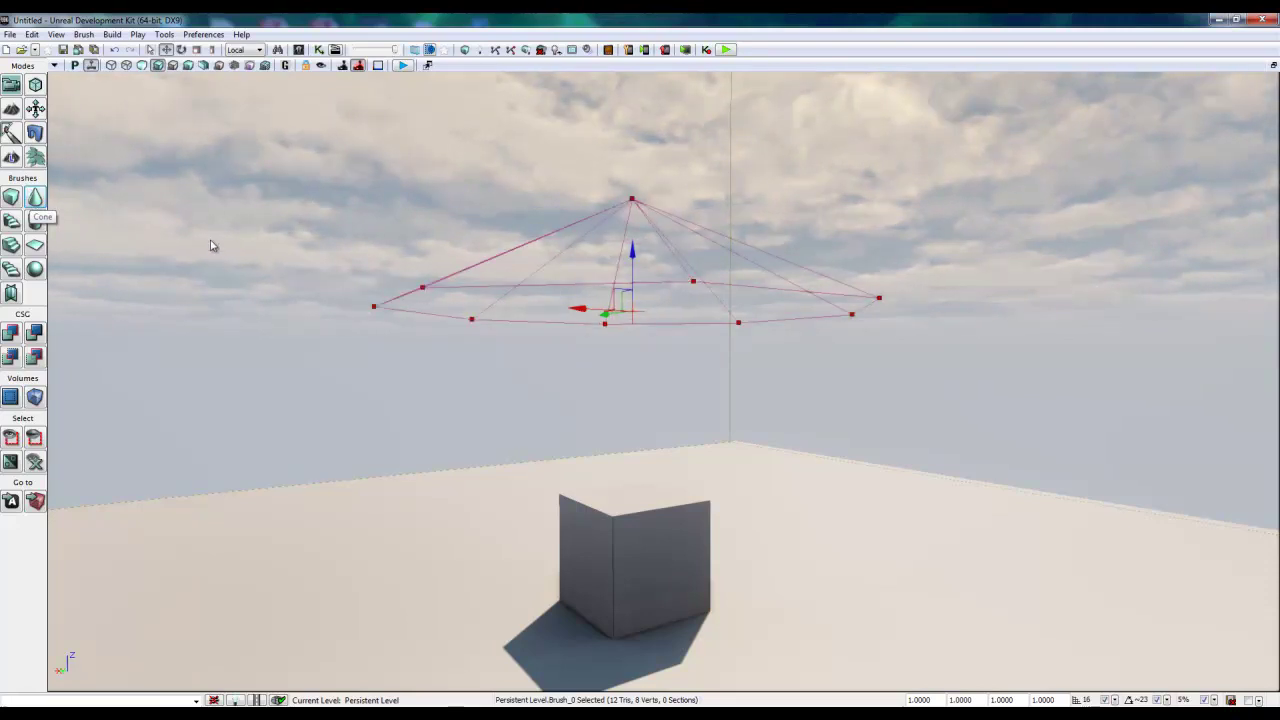
left_click(404, 365)
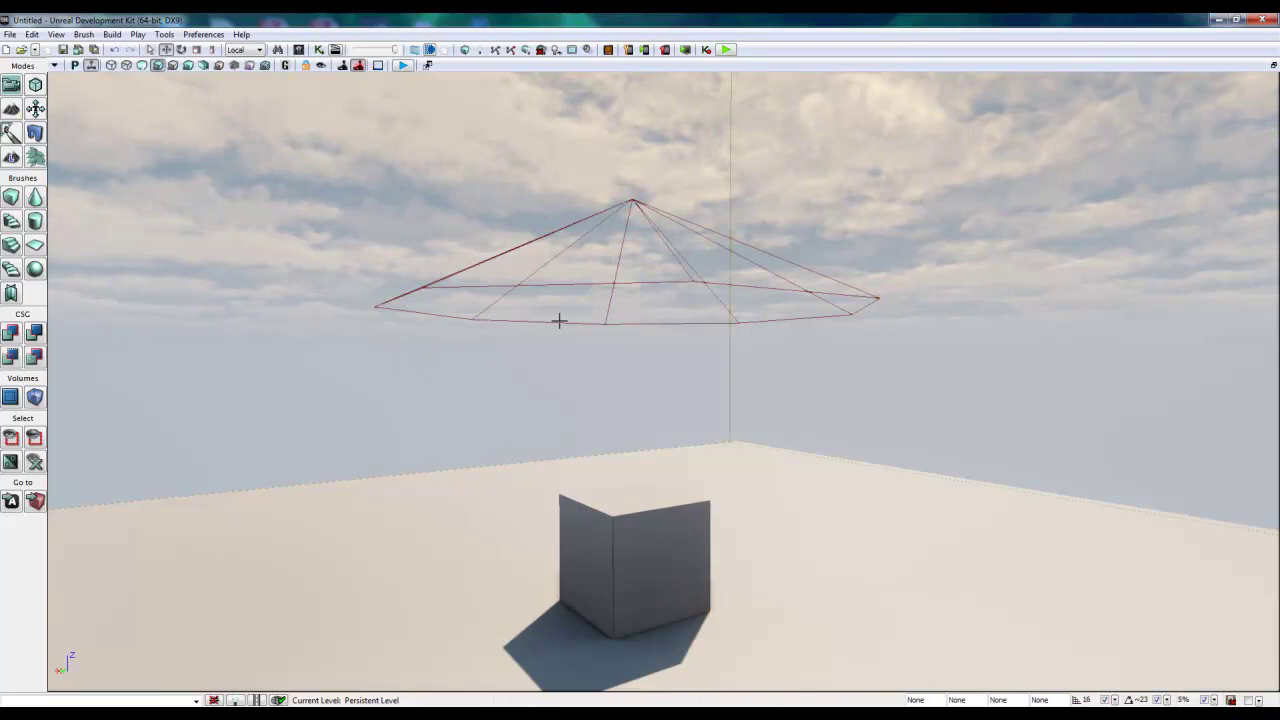
mouse_move(651, 372)
right_mouse_down()
mouse_move(677, 403)
mouse_move(640, 294)
mouse_move(620, 335)
right_mouse_up()
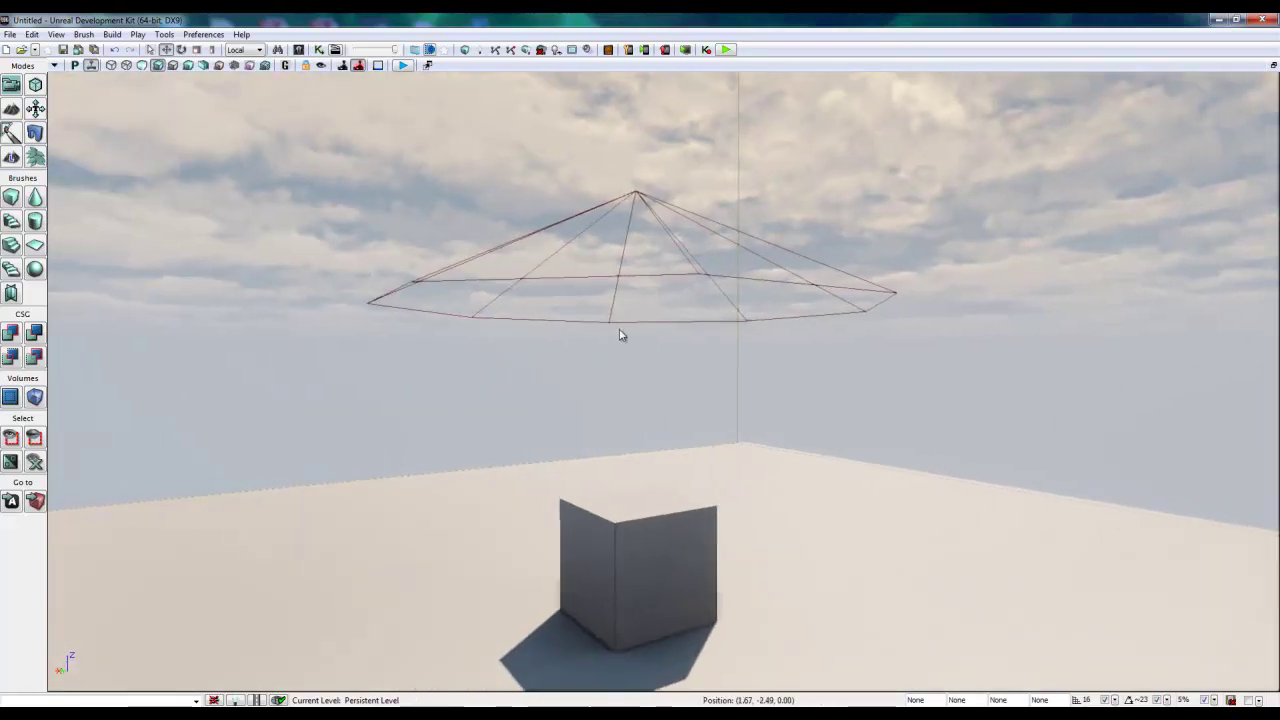
Cycle the brush through curved staircase, cylinder, linear staircase, sheet, spiral staircase, sphere and Cards shapes.
left_click(11, 222)
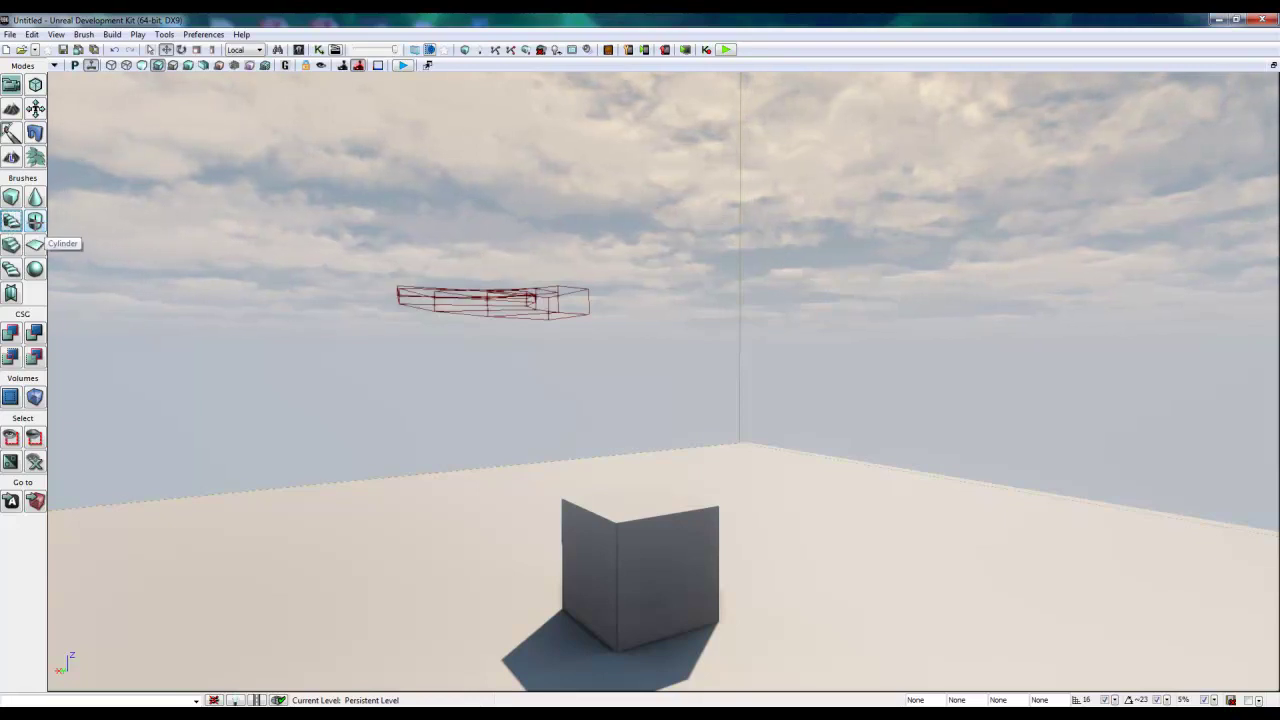
mouse_move(594, 349)
right_mouse_down()
mouse_move(576, 217)
mouse_move(600, 380)
mouse_move(614, 357)
mouse_move(505, 590)
mouse_move(511, 447)
right_mouse_up()
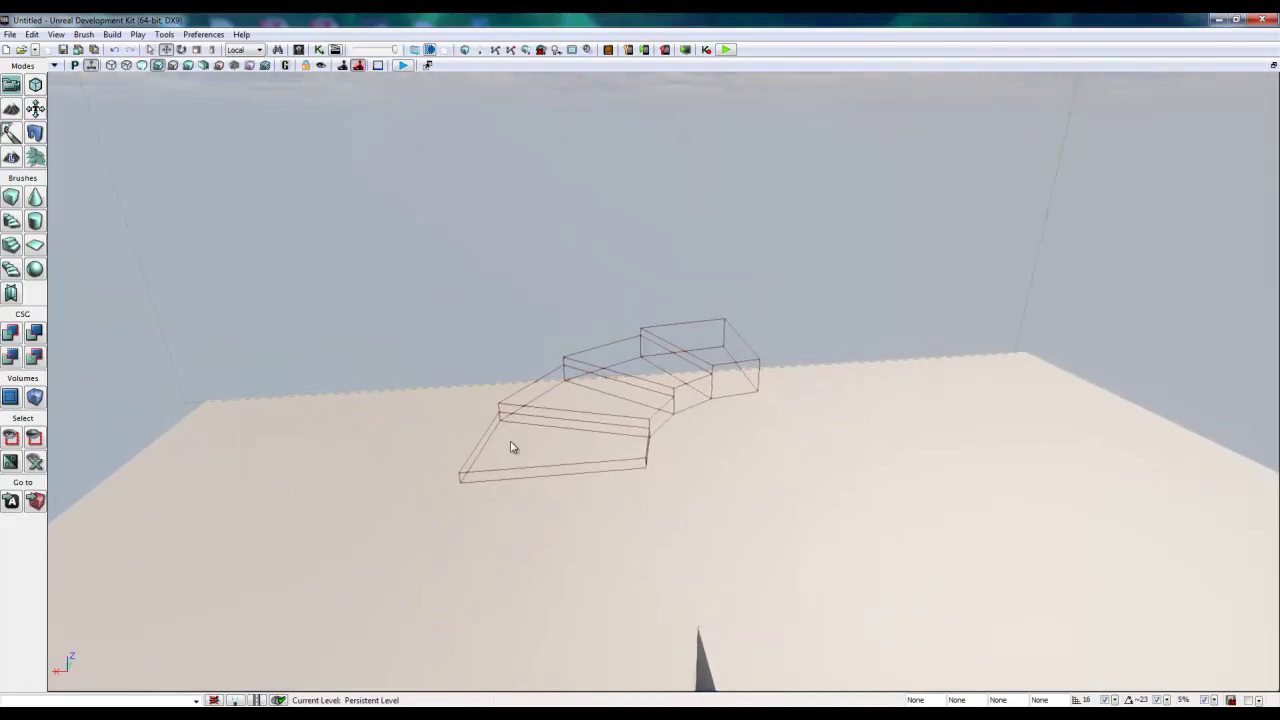
left_click(33, 225)
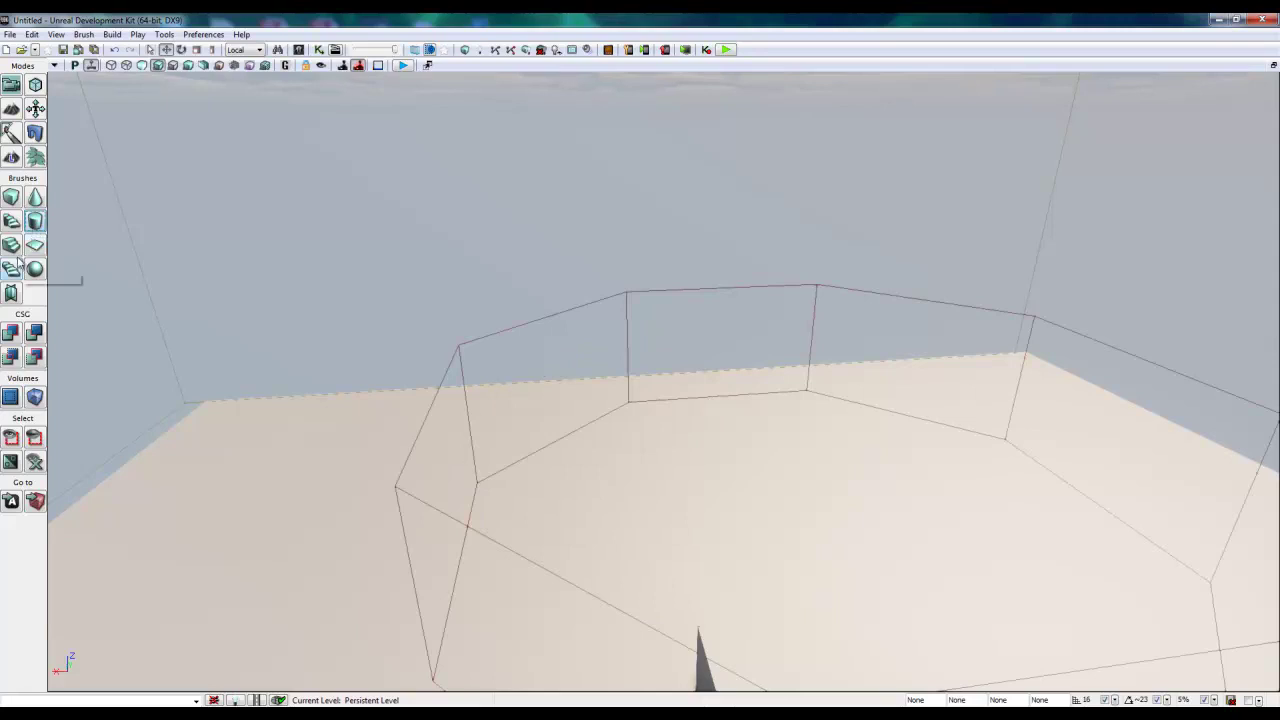
left_click(12, 246)
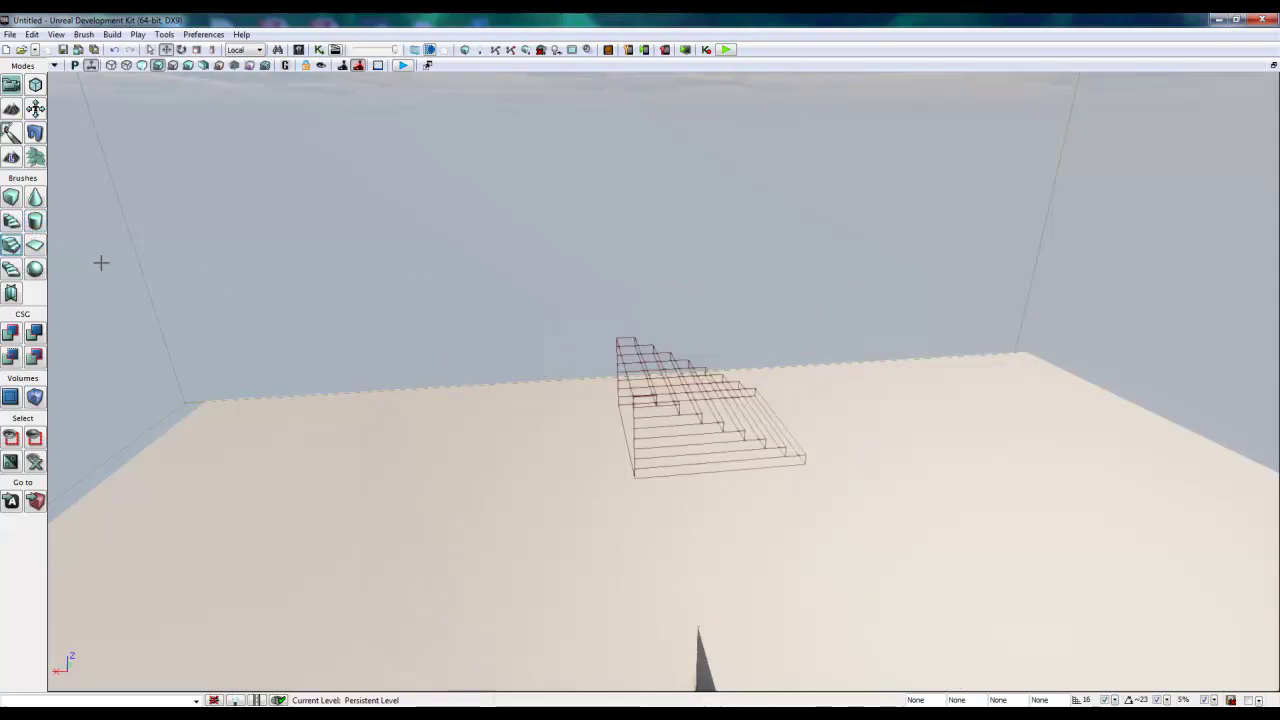
left_click(36, 250)
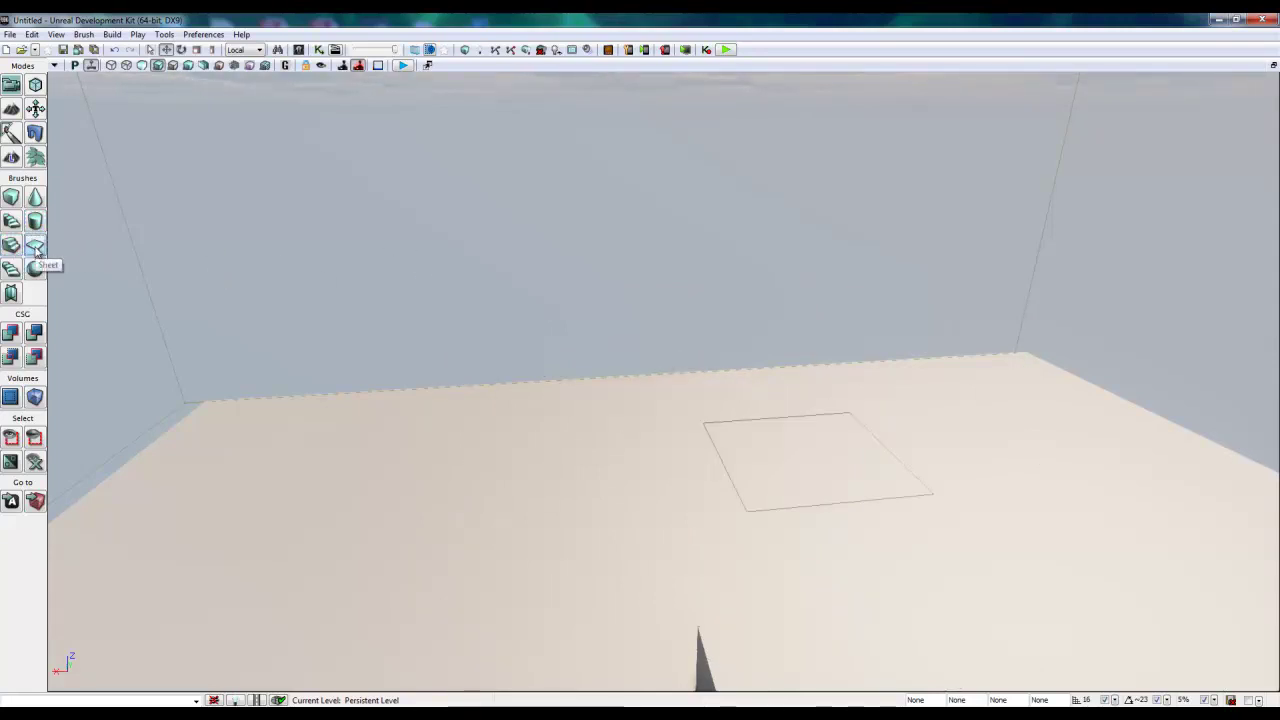
left_click(12, 272)
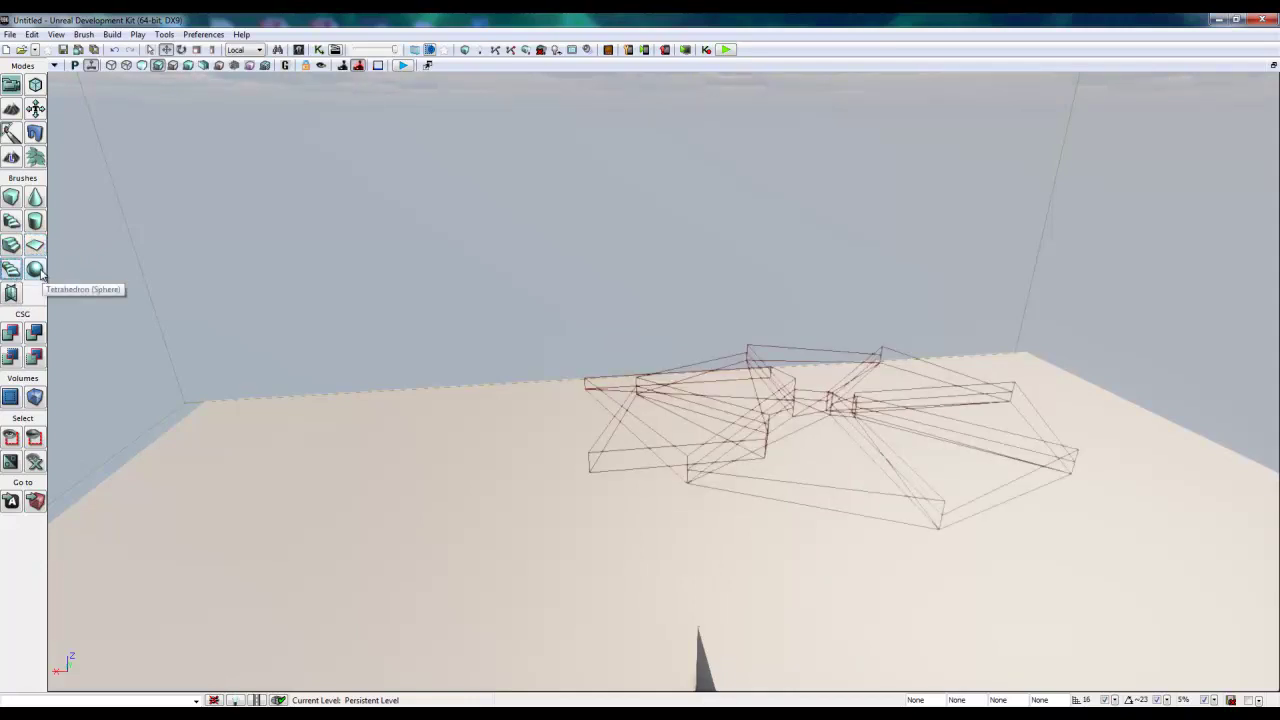
left_click(37, 270)
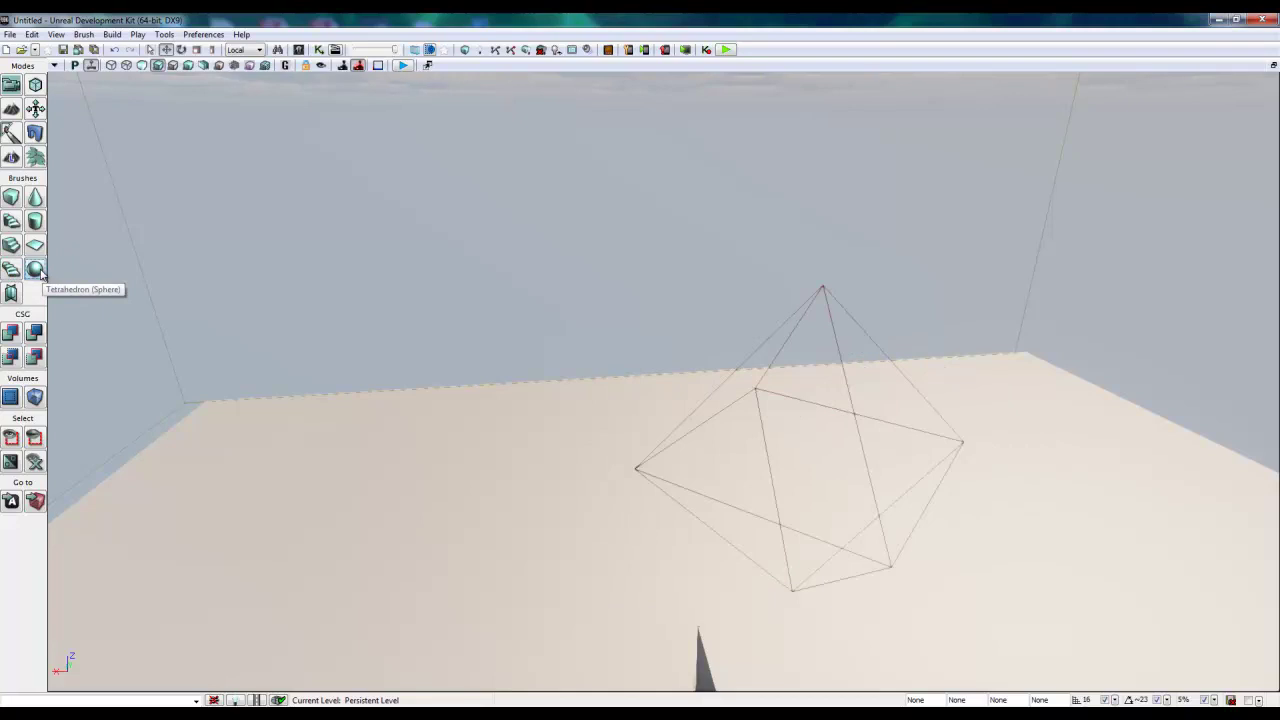
left_click(10, 294)
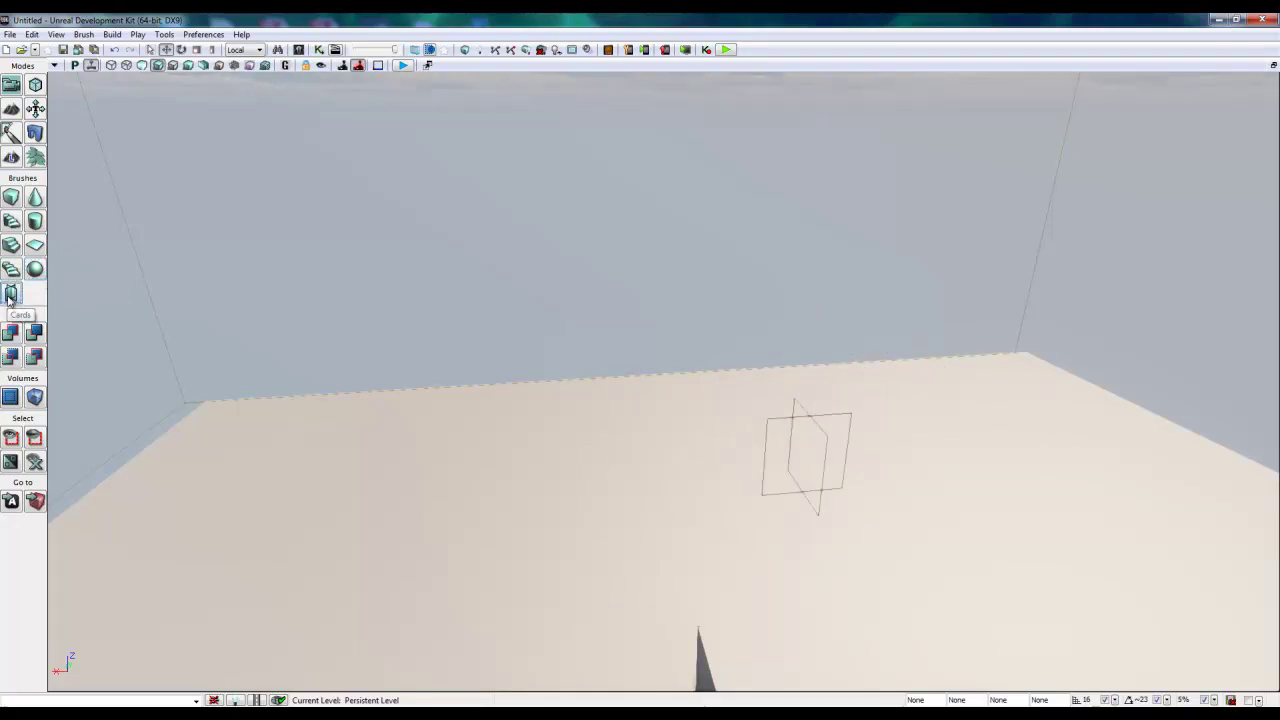
mouse_move(474, 331)
right_mouse_down()
mouse_move(540, 386)
mouse_move(571, 377)
mouse_move(573, 397)
mouse_move(591, 391)
right_mouse_up()
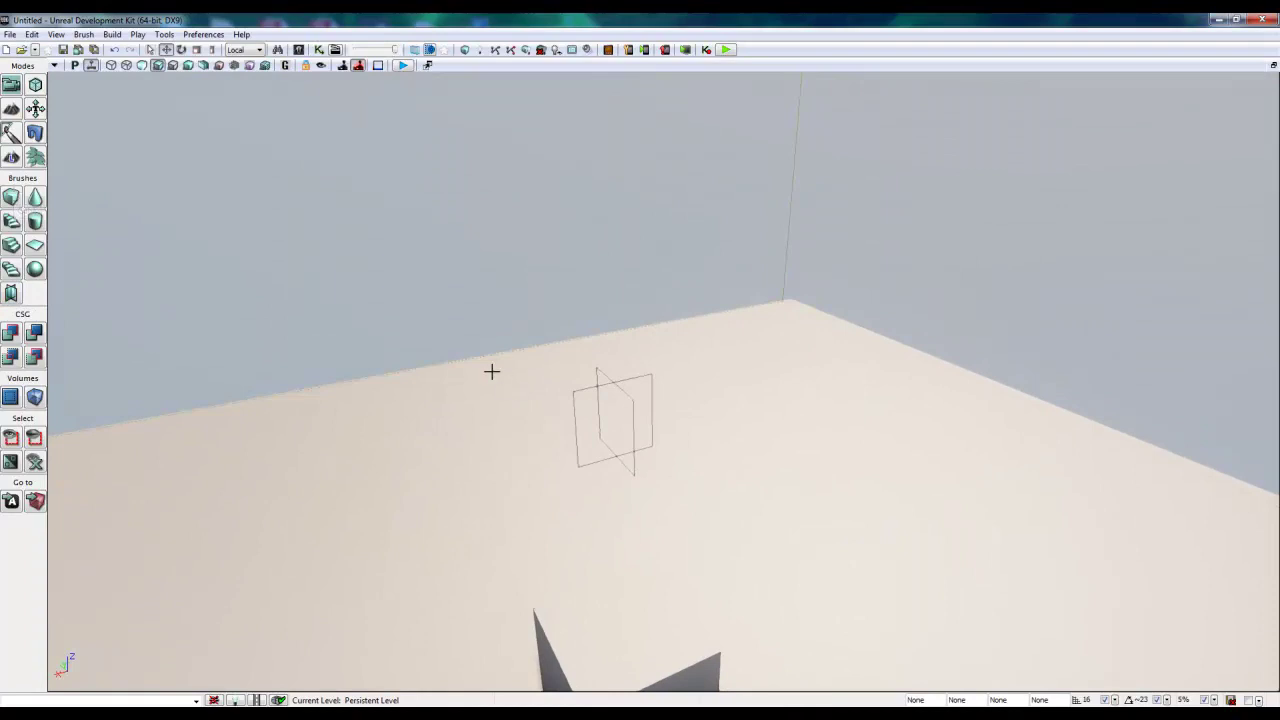
Reset the brush to a cube, switch it to a cylinder, and CSG Add it as solid geometry.
left_click(11, 197)
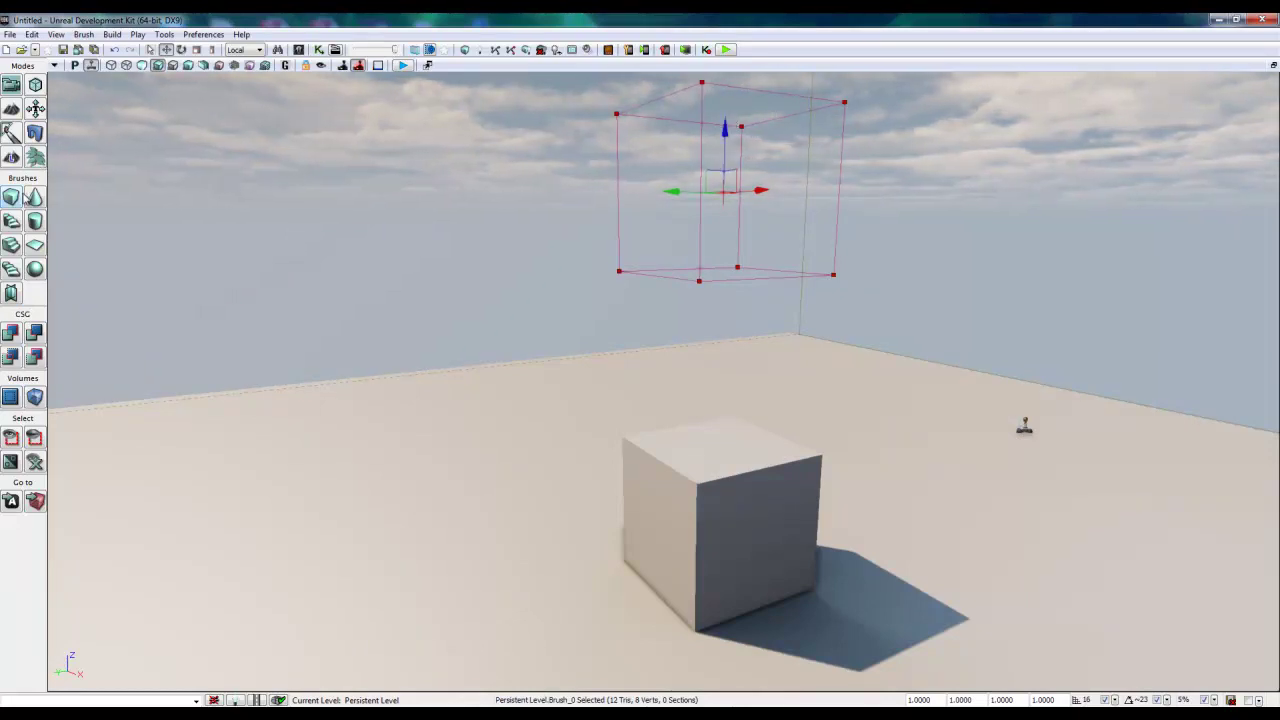
left_click(35, 221)
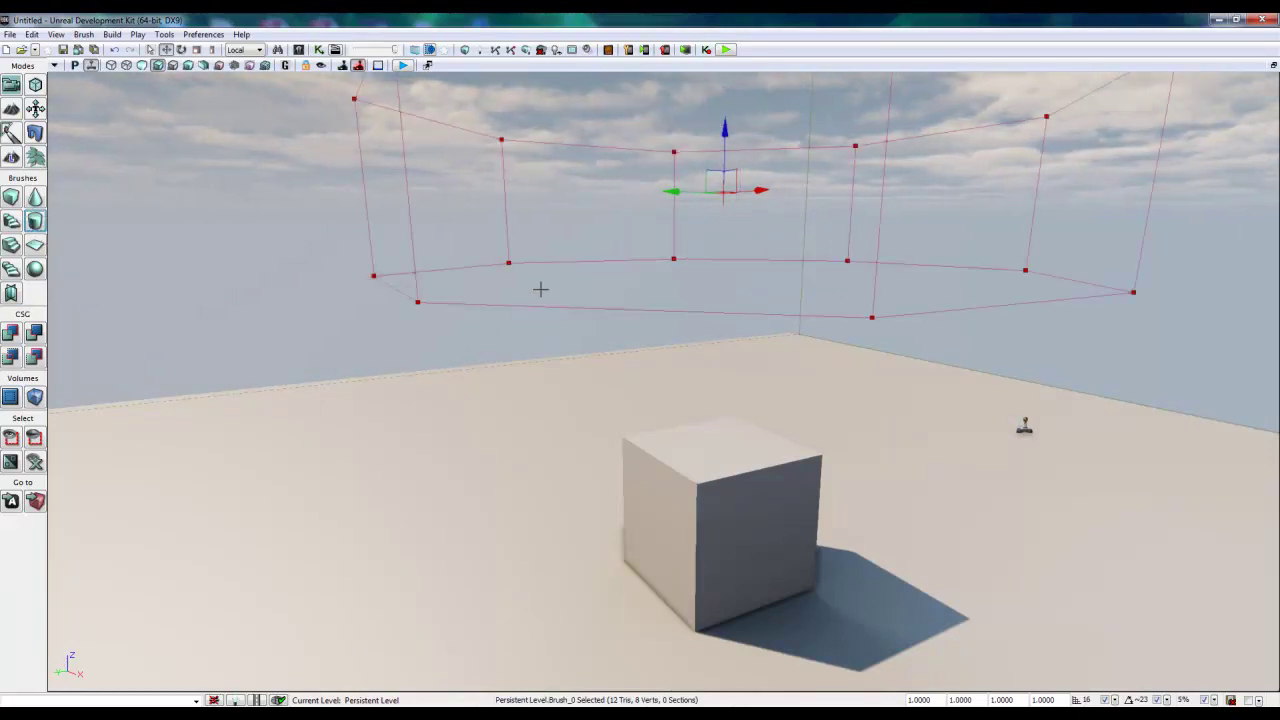
mouse_move(539, 328)
right_mouse_down()
mouse_move(523, 506)
mouse_move(537, 611)
mouse_move(543, 510)
mouse_move(543, 525)
right_mouse_up()
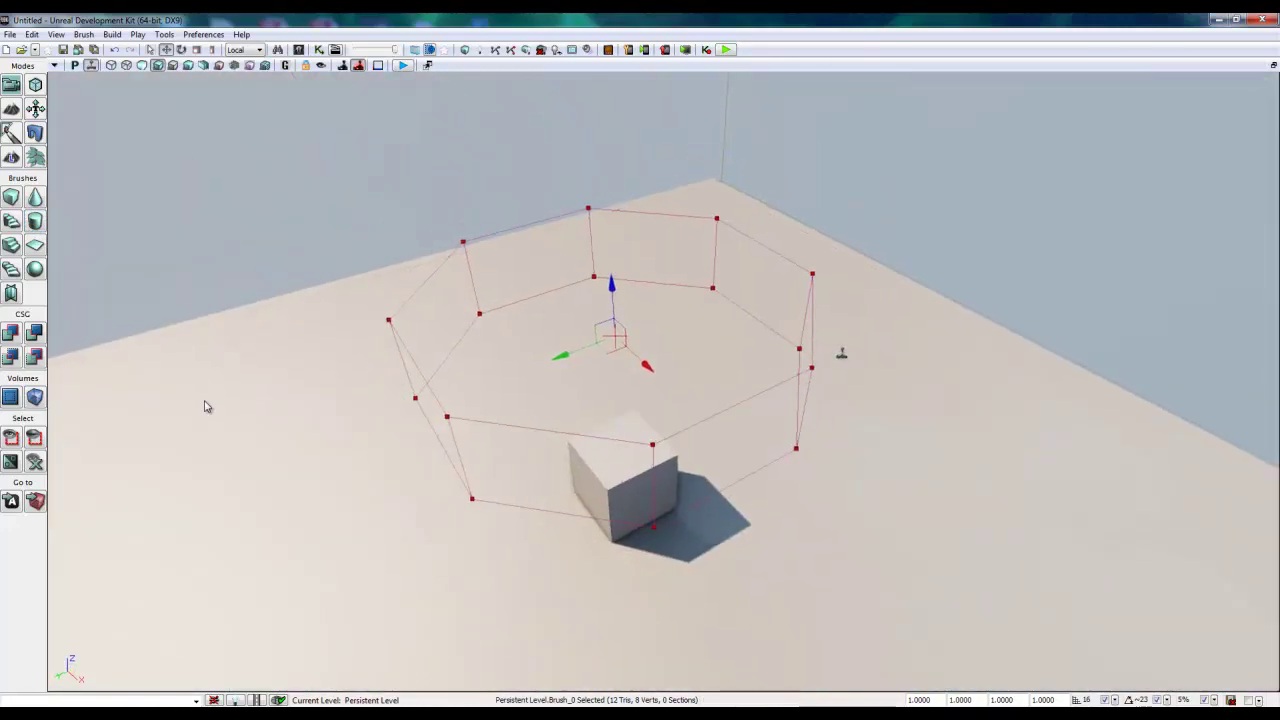
left_click(12, 333)
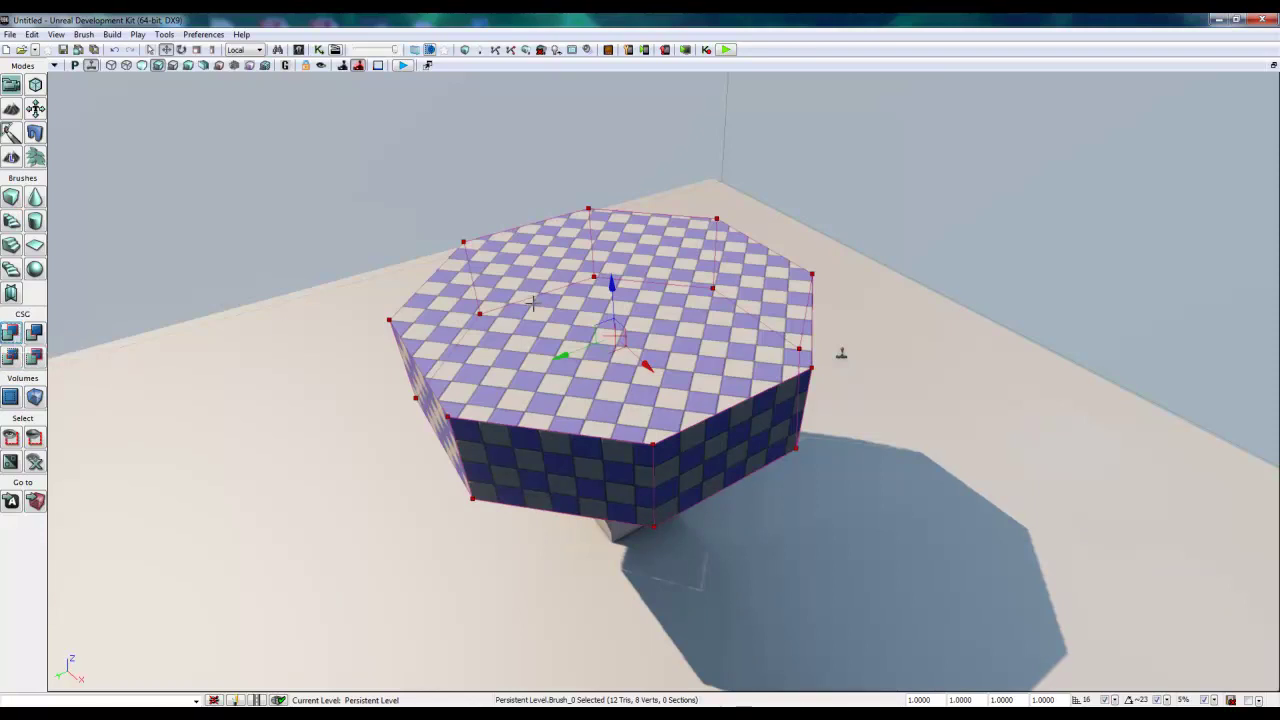
Scale the builder brush down inside the octagon and stretch it taller along the vertical axis.
left_click(553, 360)
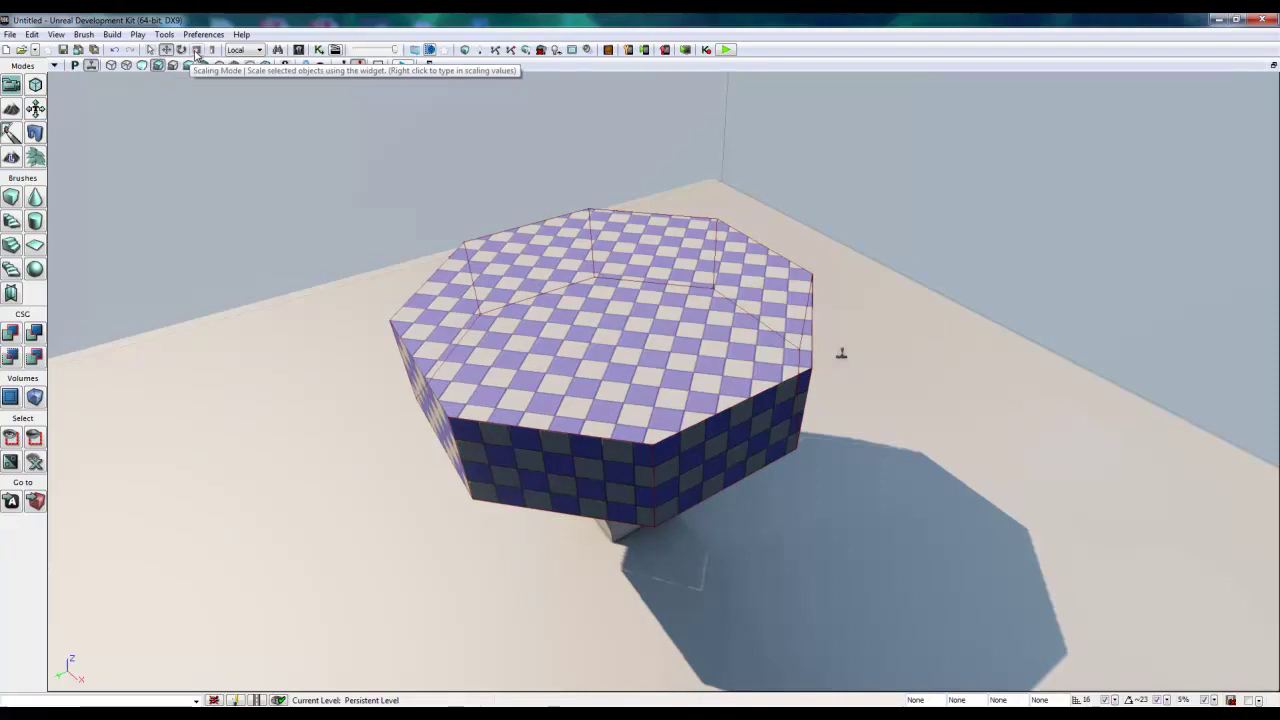
left_click(197, 50)
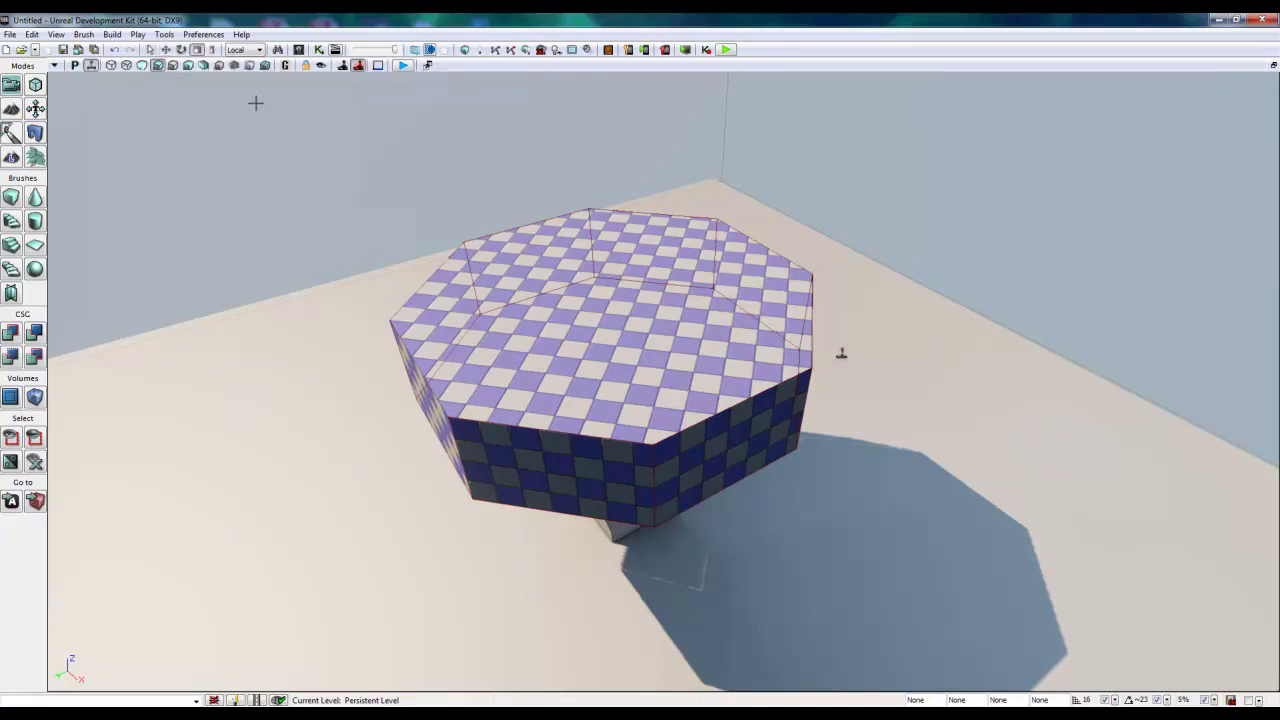
left_click(447, 263)
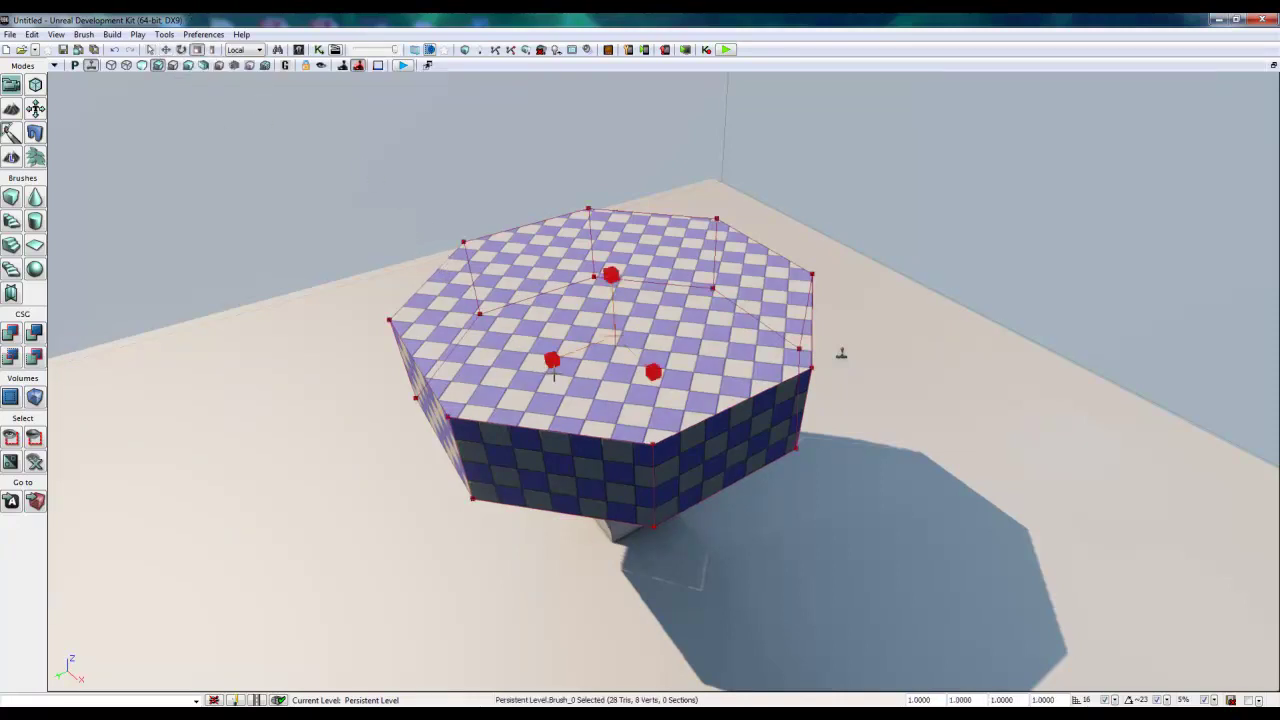
left_click_drag(553, 375, 331, 157)
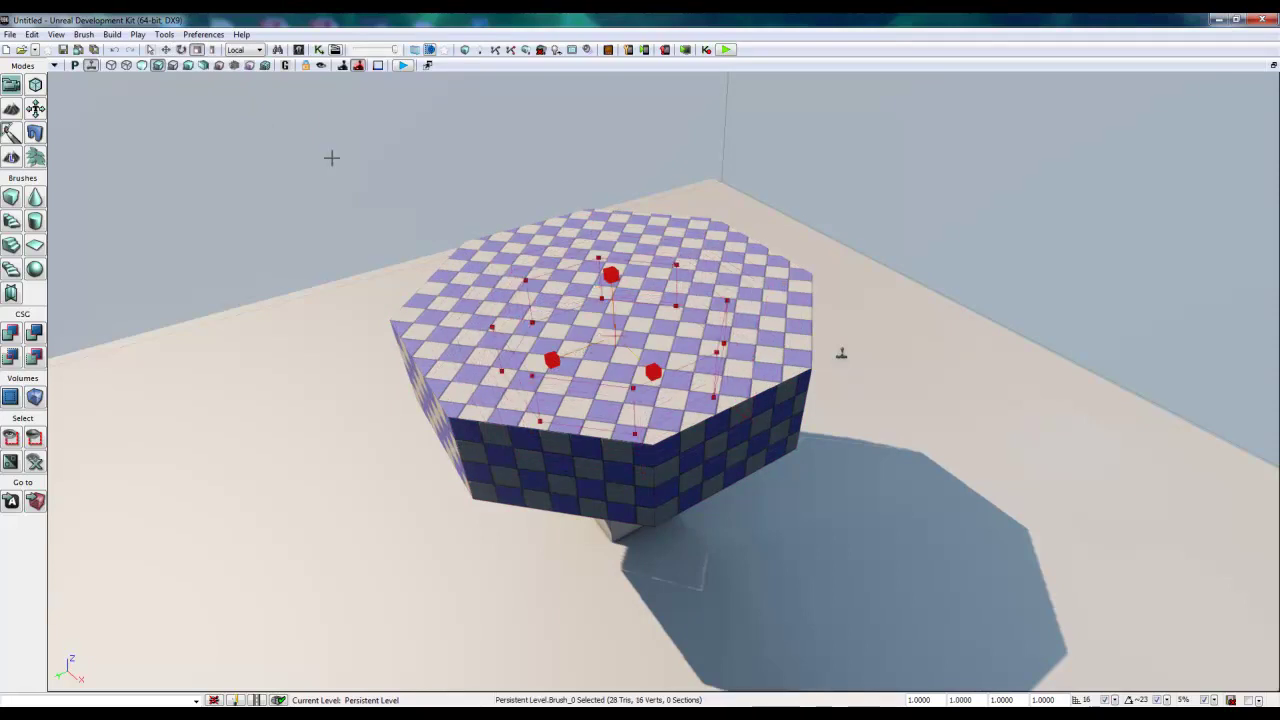
left_click(212, 49)
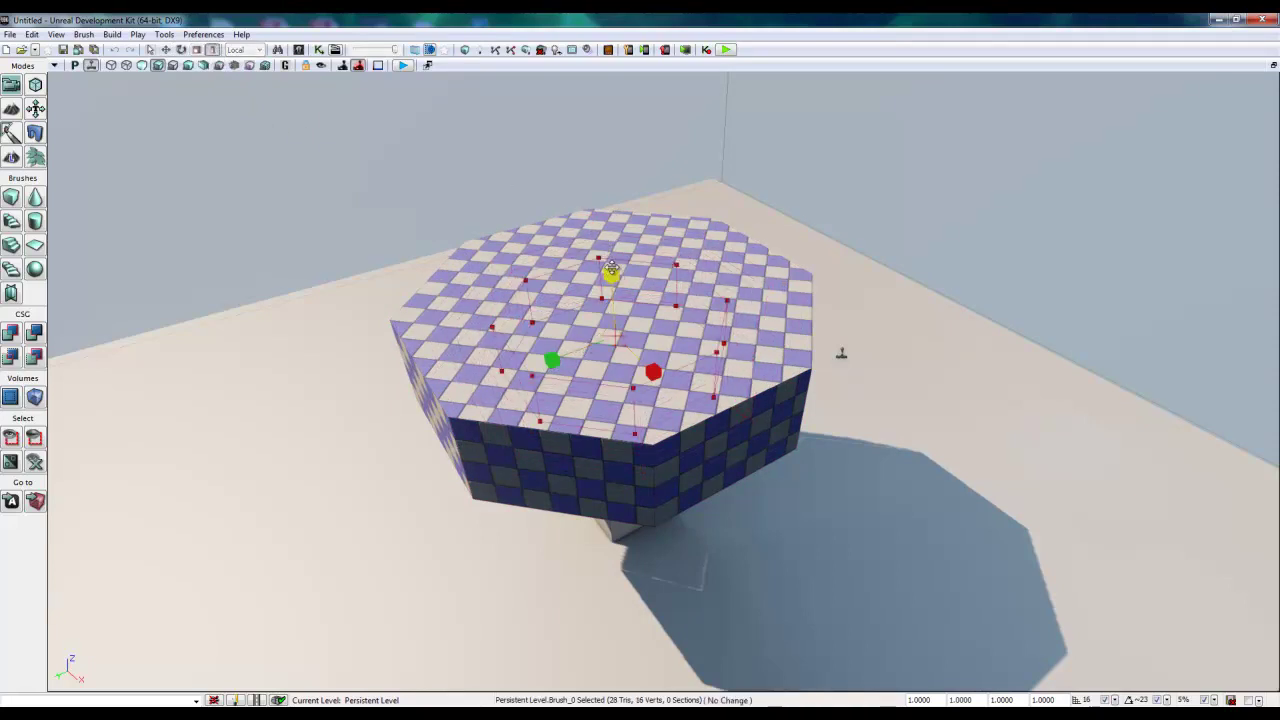
left_click_drag(611, 268, 606, 97)
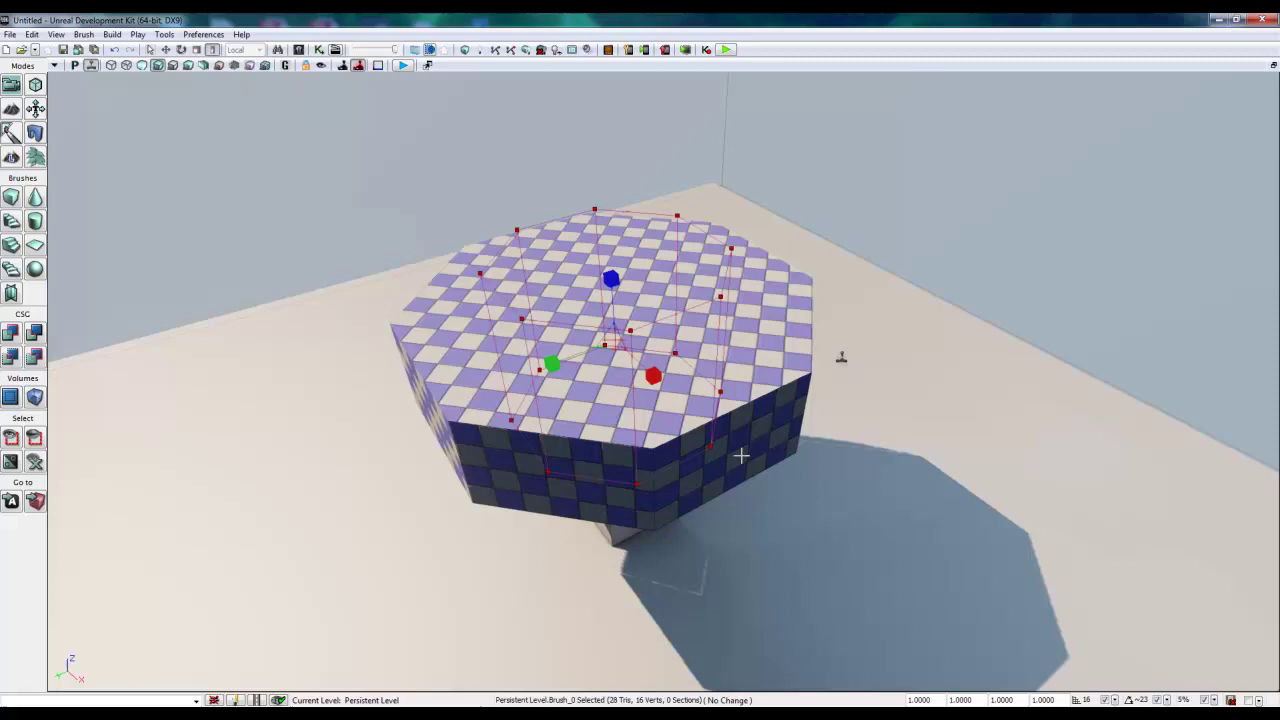
right_click_drag(741, 456, 602, 448)
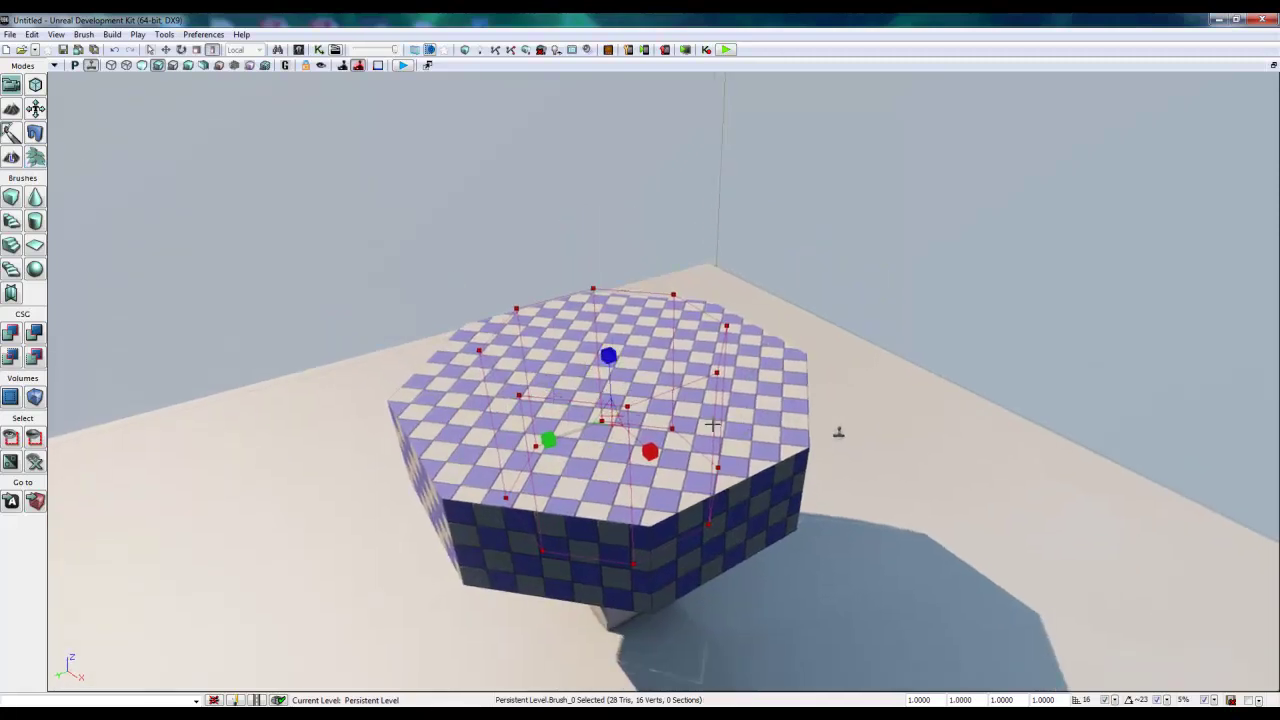
CSG Subtract the brush to carve a central hole, then move the brush below the ring.
left_click(36, 336)
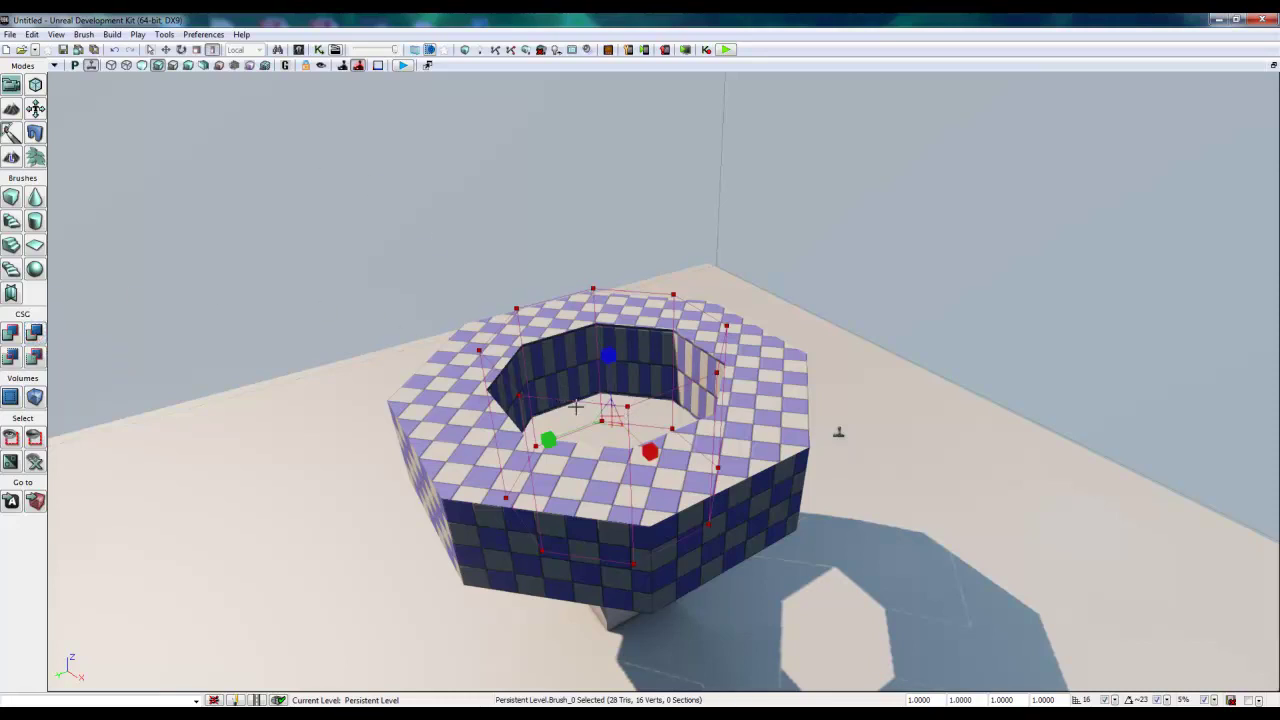
left_click_drag(610, 370, 622, 572)
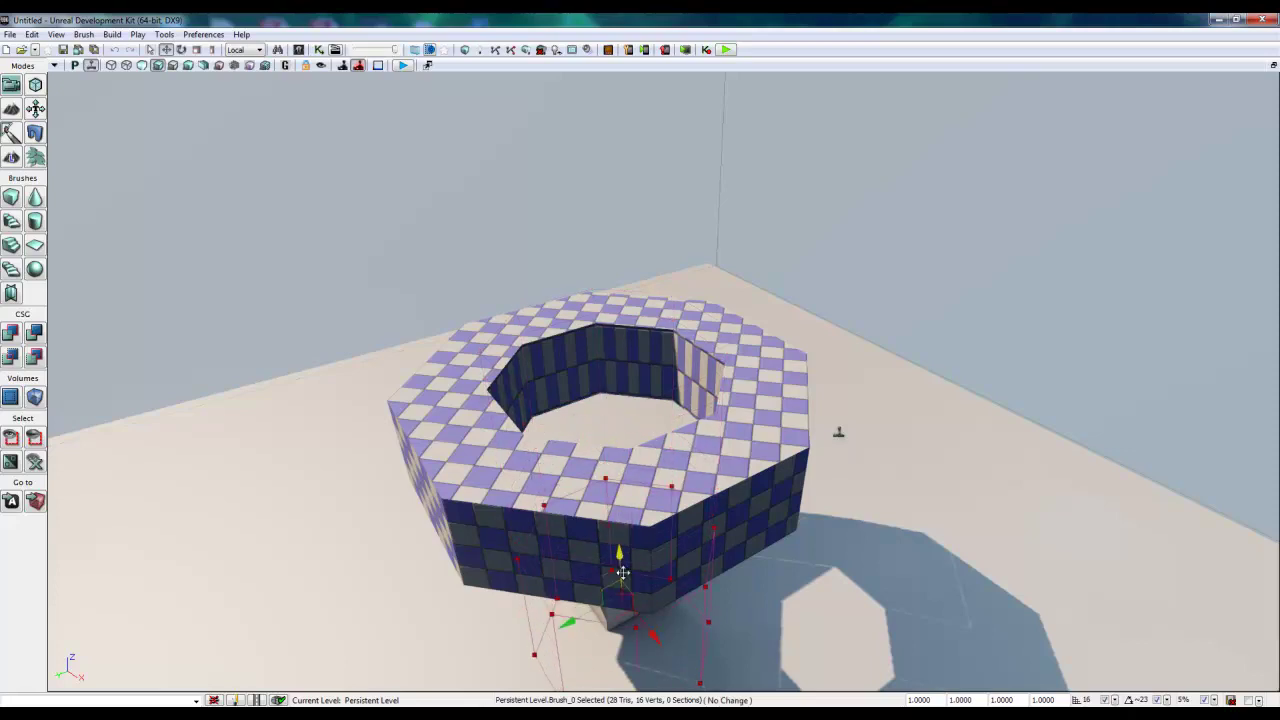
scroll(650, 540, "up", 6)
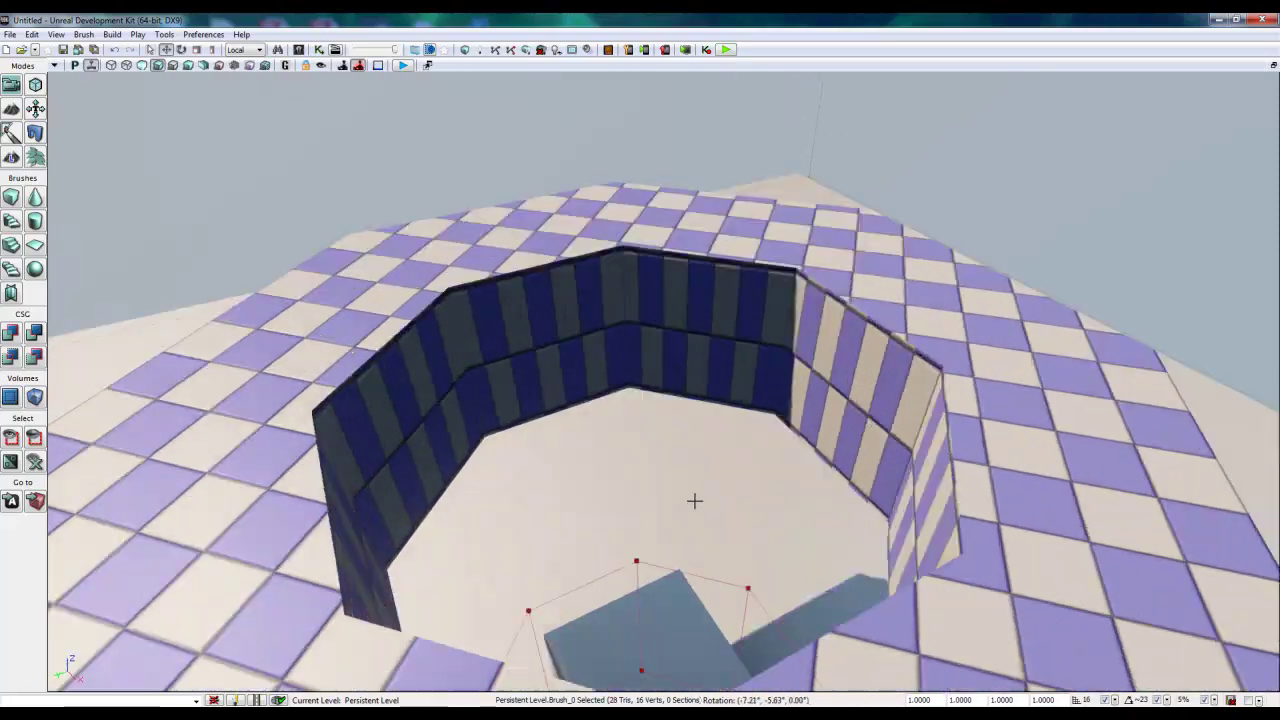
scroll(694, 500, "down", 8)
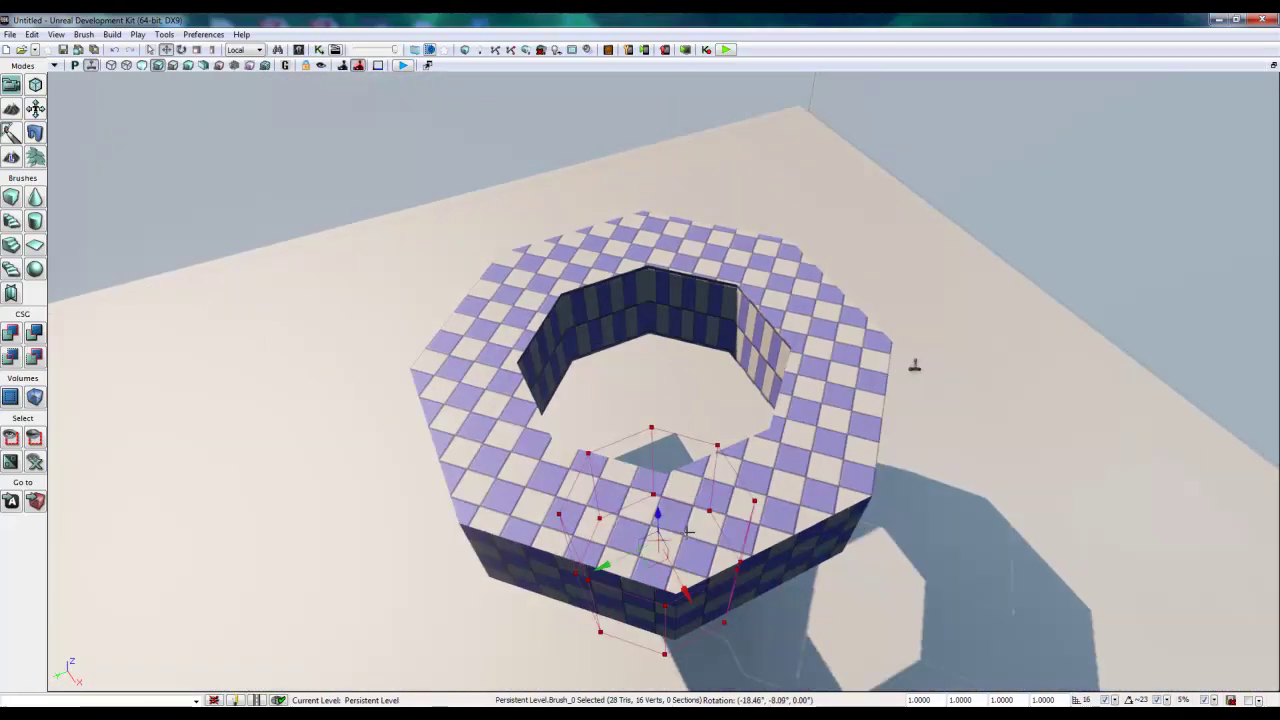
scroll(690, 540, "down", 5)
scroll(697, 575, "up", 4)
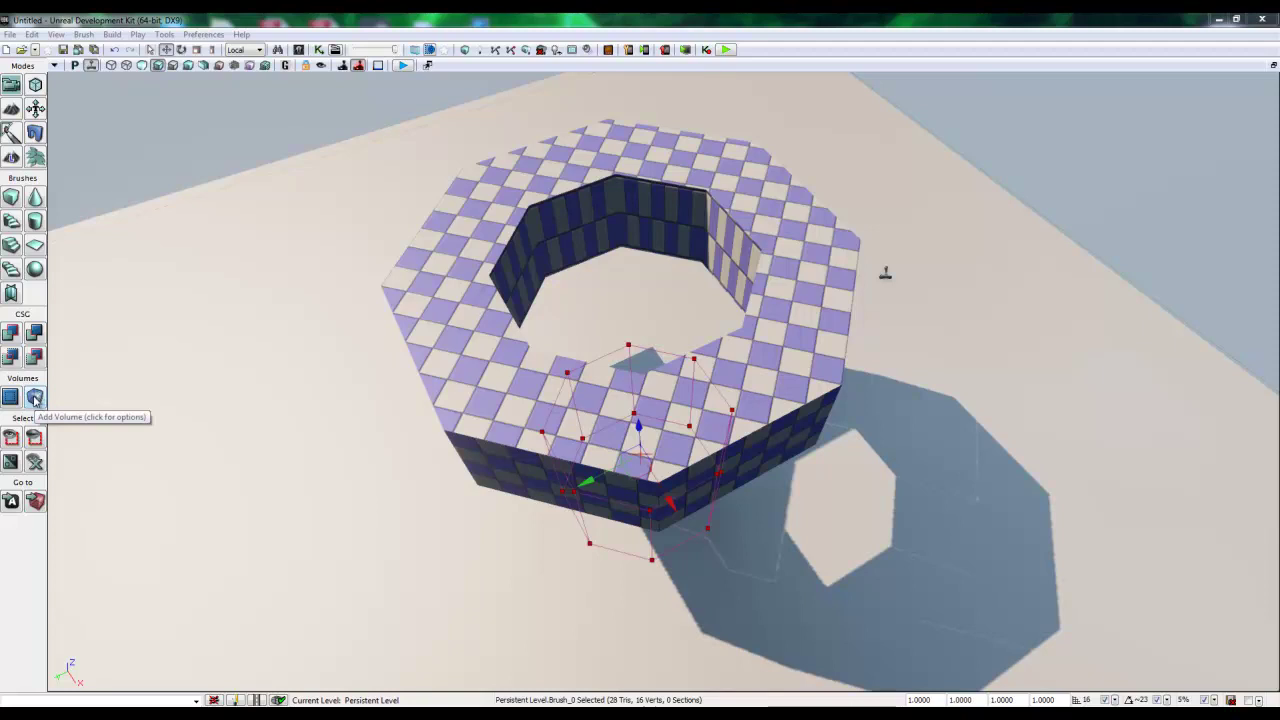
View the Add Volume type list, then drag the builder brush onto the floor left of the ring.
left_click(35, 399)
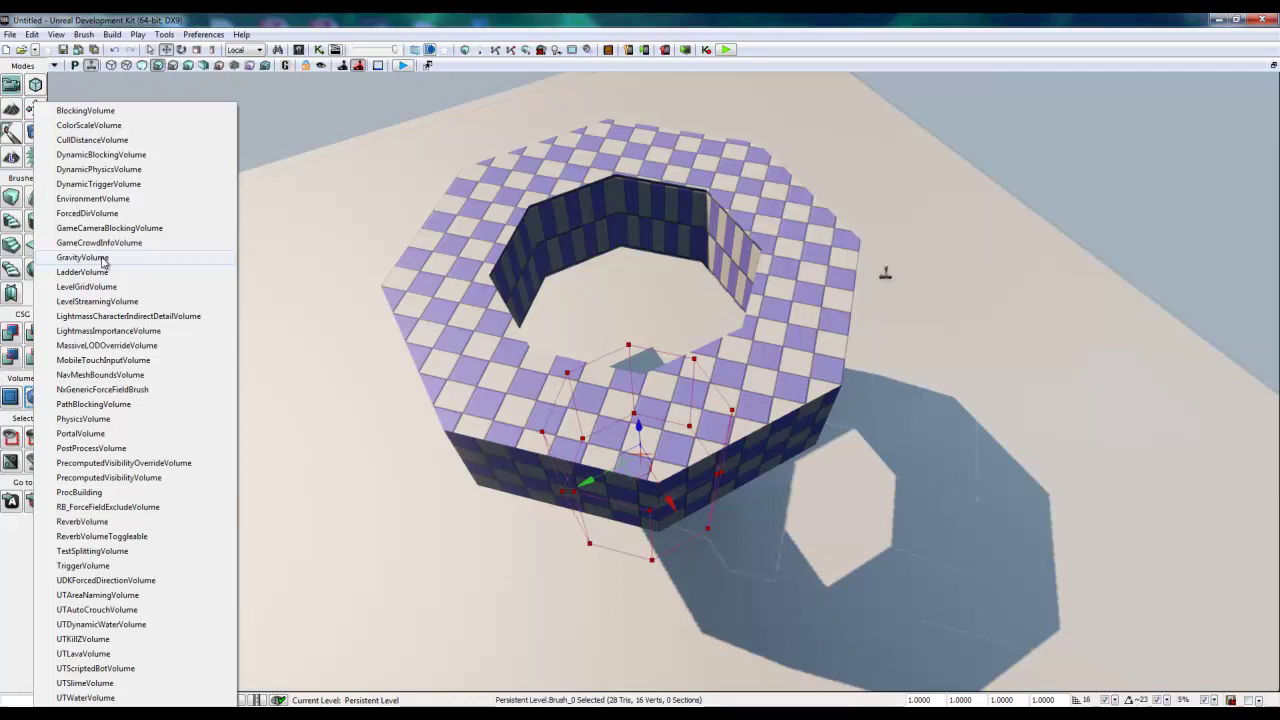
mouse_move(638, 428)
left_mouse_down()
mouse_move(631, 263)
mouse_move(480, 330)
mouse_move(237, 403)
mouse_move(282, 415)
left_mouse_up()
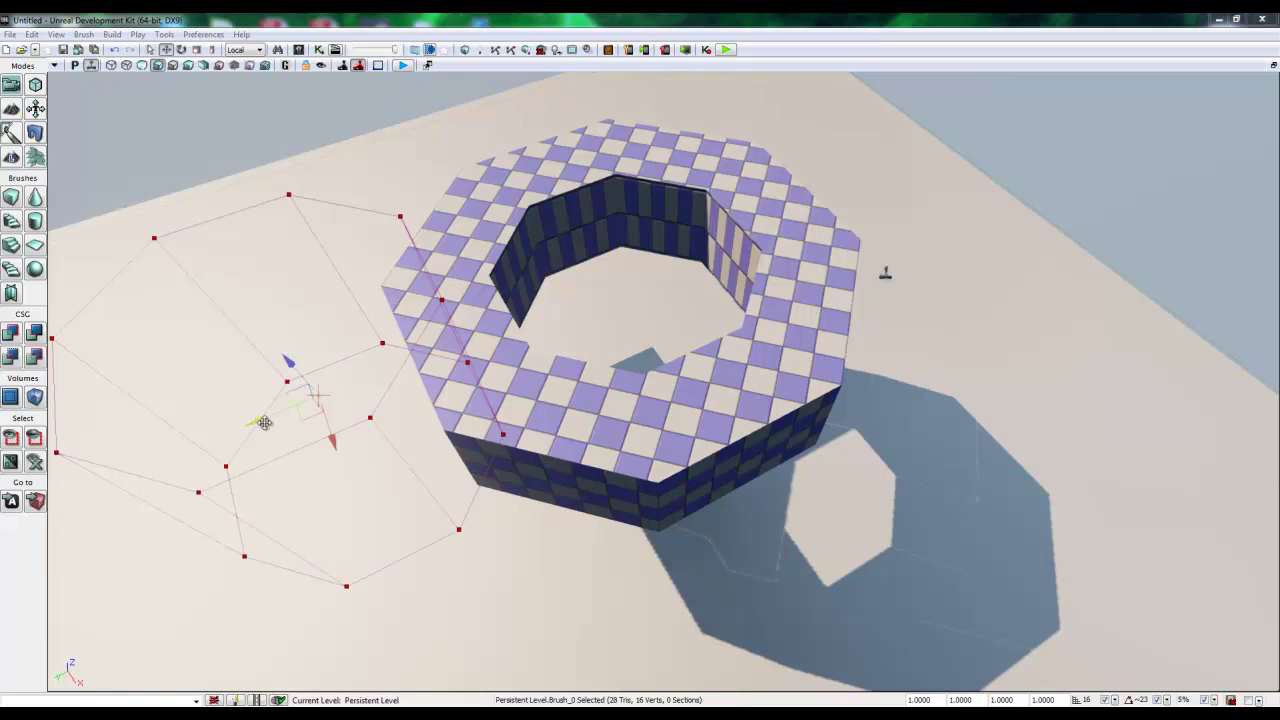
Select StaticMeshActor_3, then jump the view to the builder brush and move in closer.
key("b")
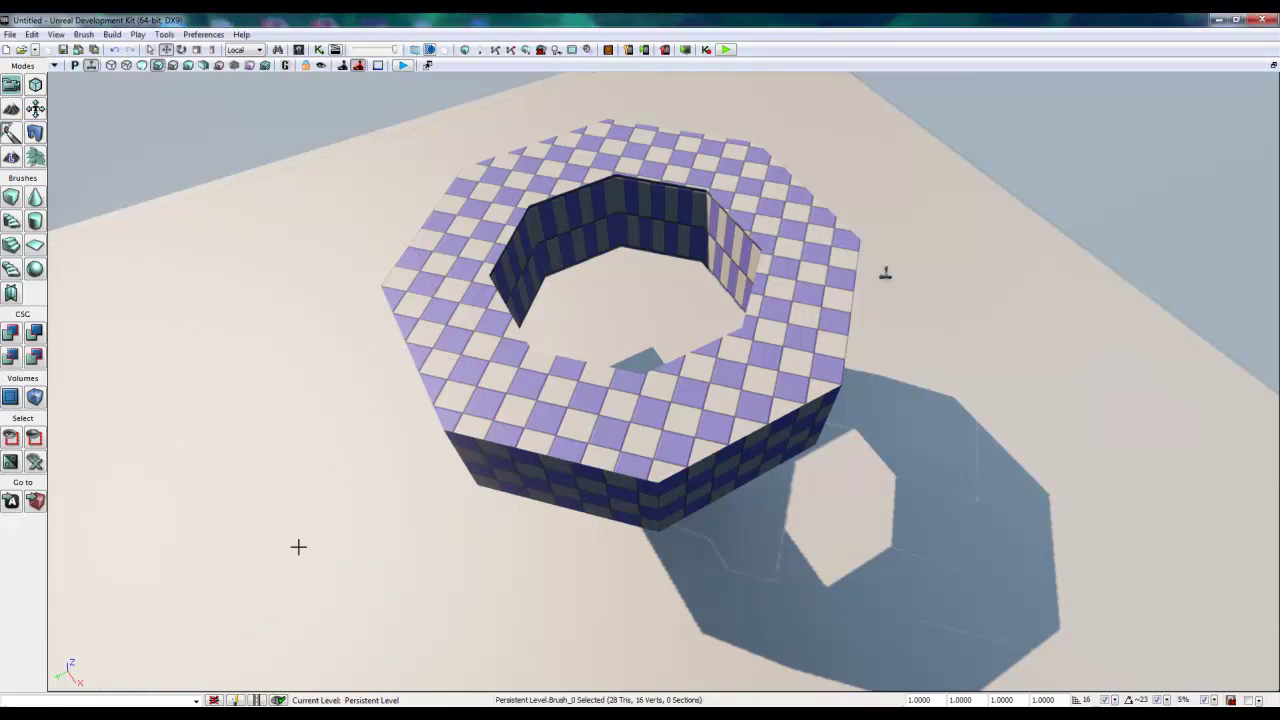
right_click_drag(897, 357, 974, 320)
left_click(198, 486)
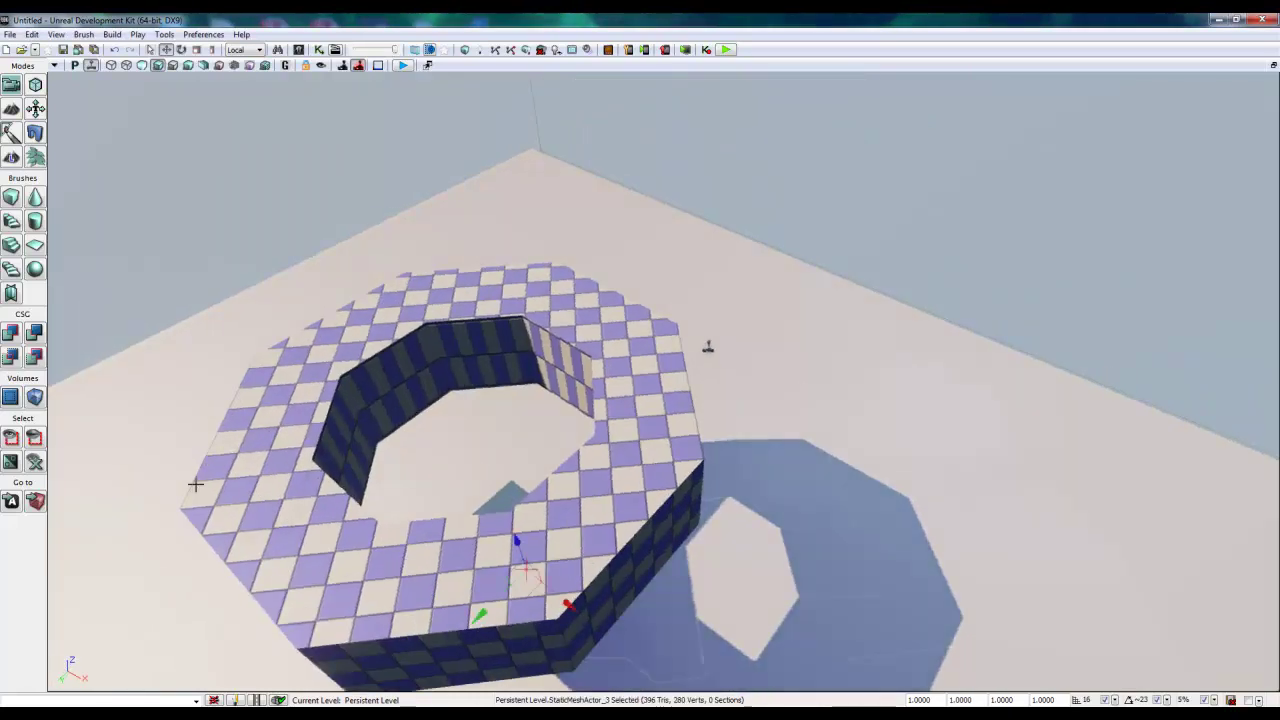
right_click_drag(208, 433, 185, 529)
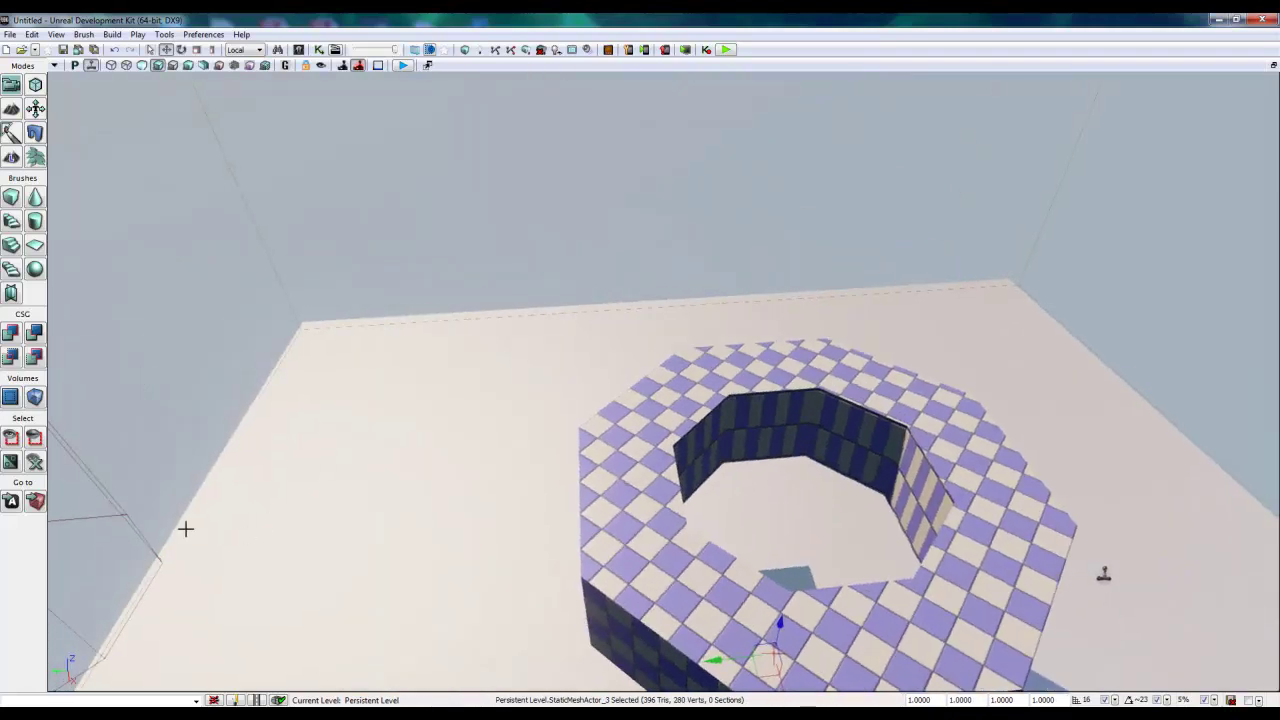
left_click(35, 502)
mouse_move(534, 483)
right_mouse_down()
mouse_move(734, 437)
mouse_move(584, 501)
mouse_move(528, 506)
right_mouse_up()
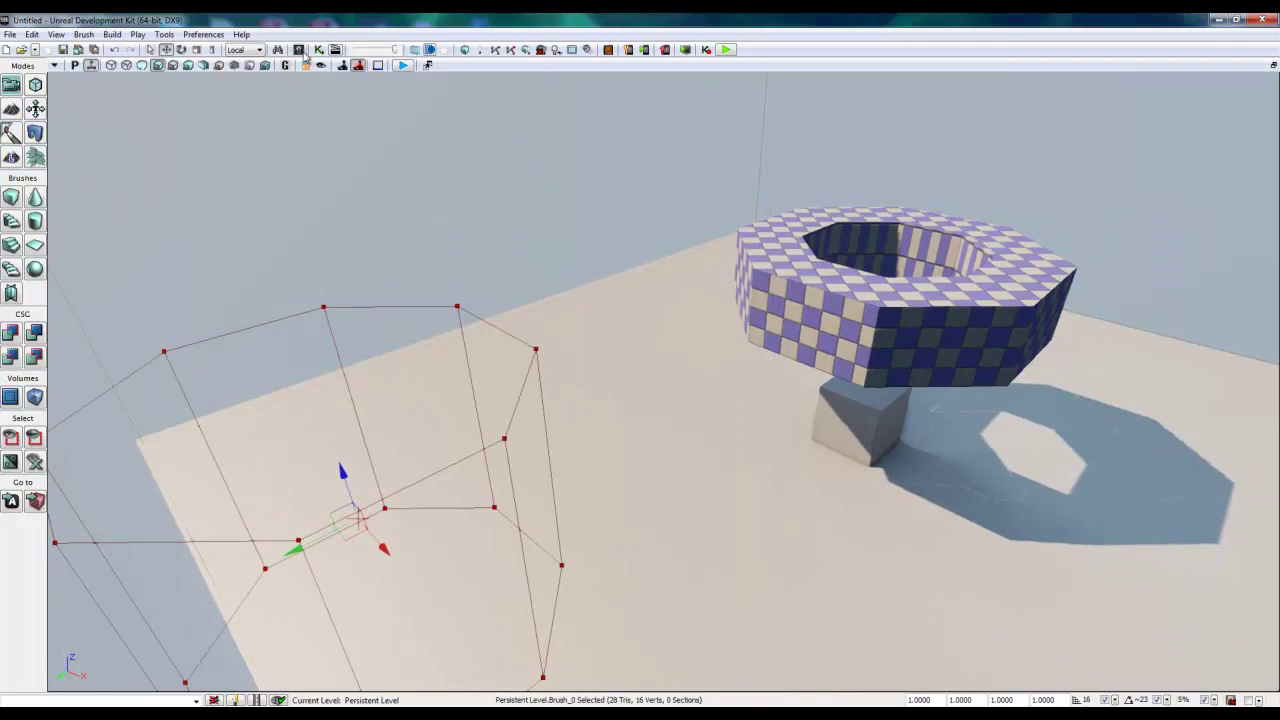
Open the Content Browser as a smaller window on its Scene actor list and move it aside.
left_click(302, 51)
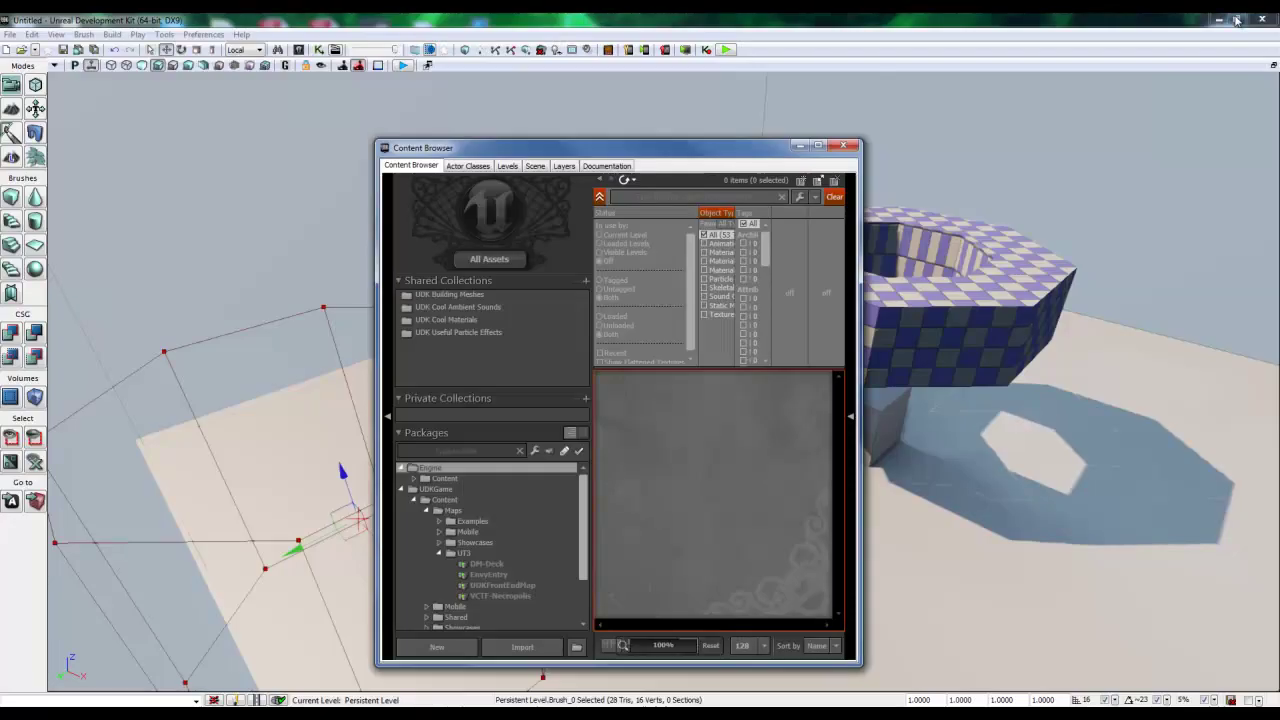
left_click(1237, 19)
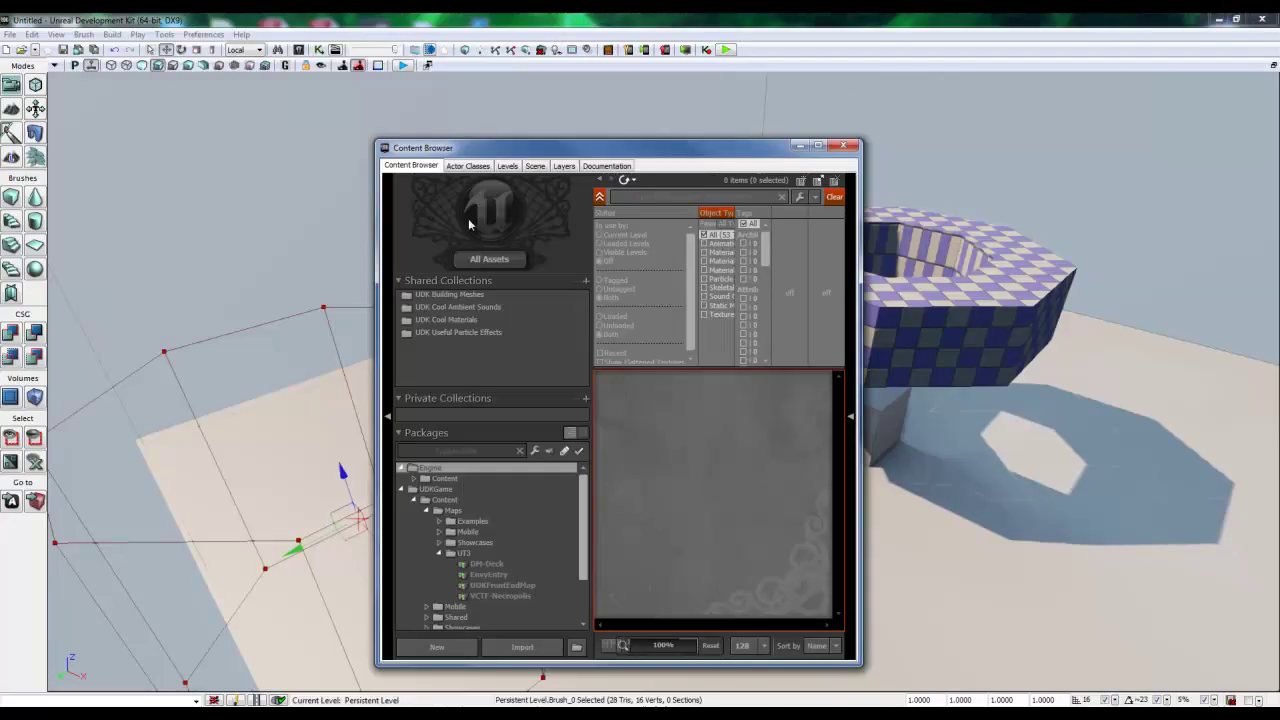
left_click(535, 167)
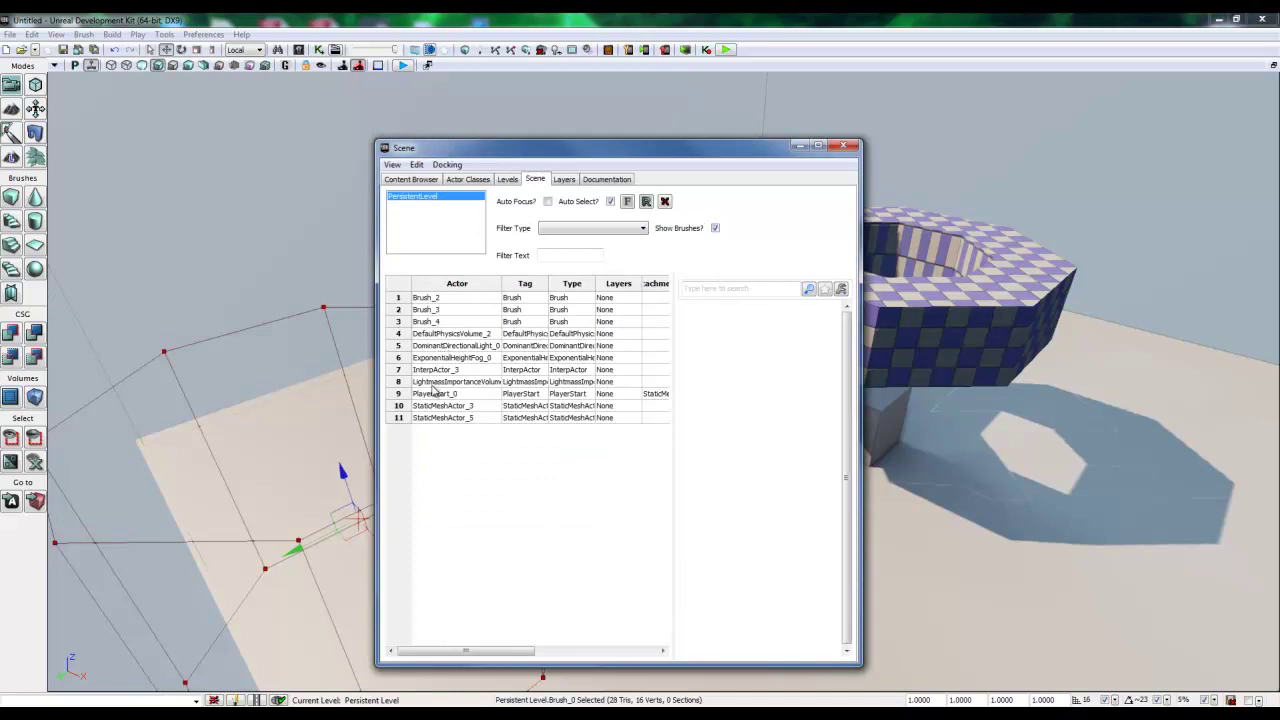
left_click(447, 322)
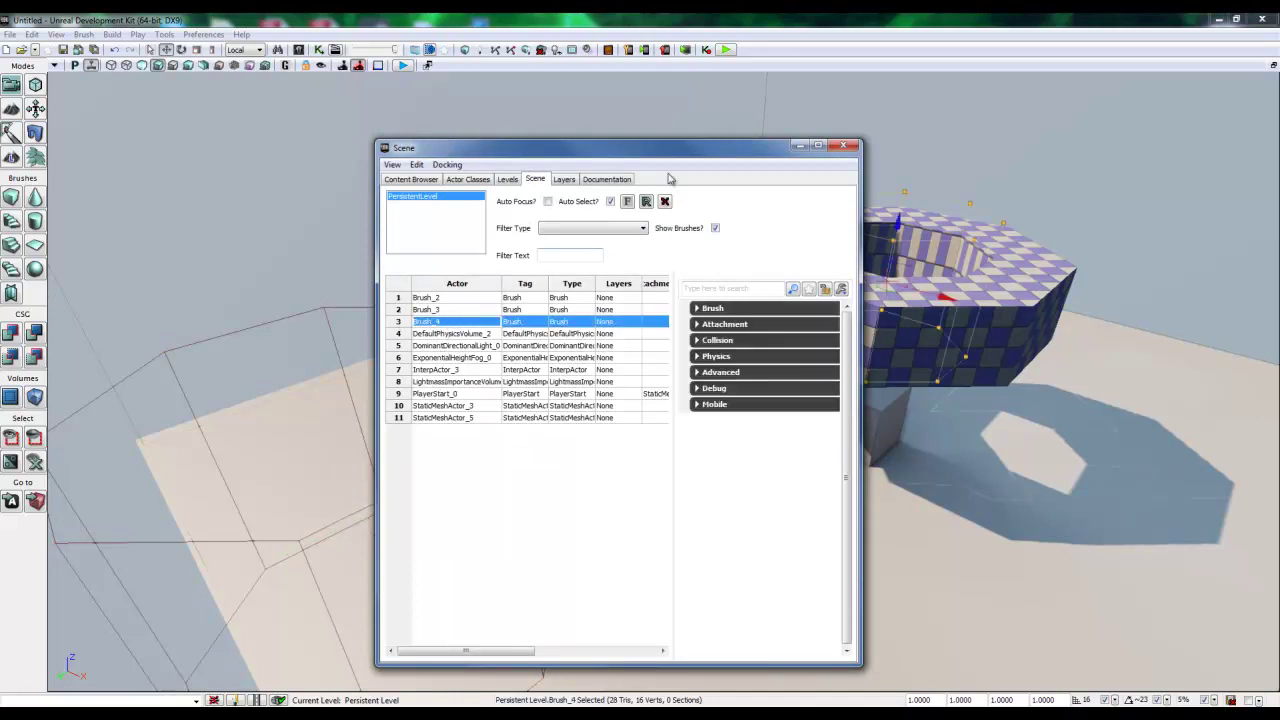
left_click_drag(642, 160, 418, 147)
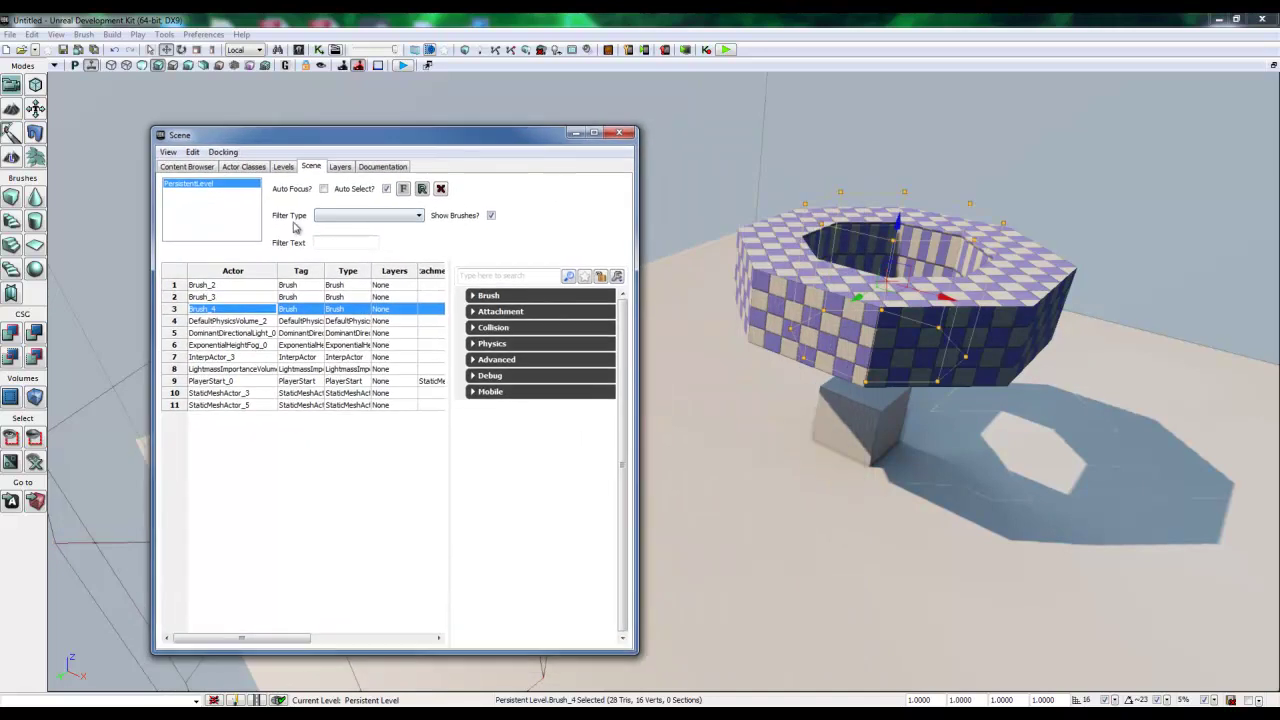
Select Brush_2 in the Scene list and frame it in the viewport with Go to Actor.
left_click(205, 297)
left_click(203, 285)
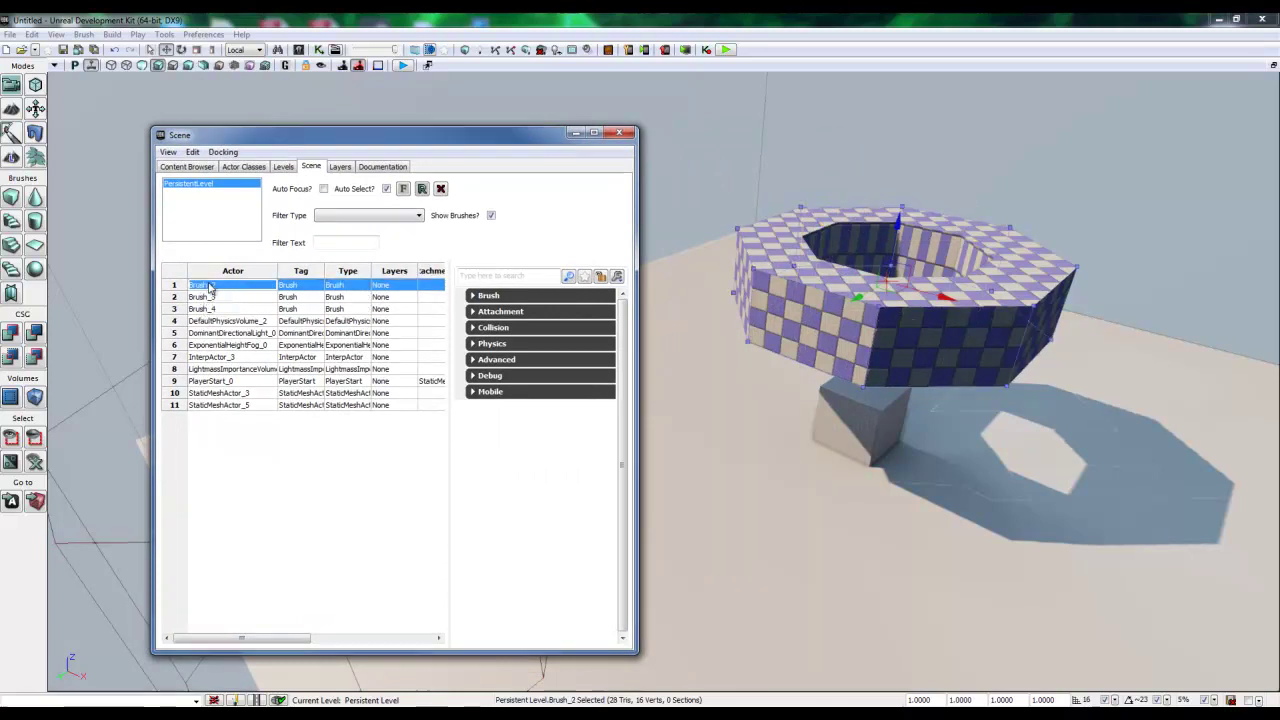
key("f")
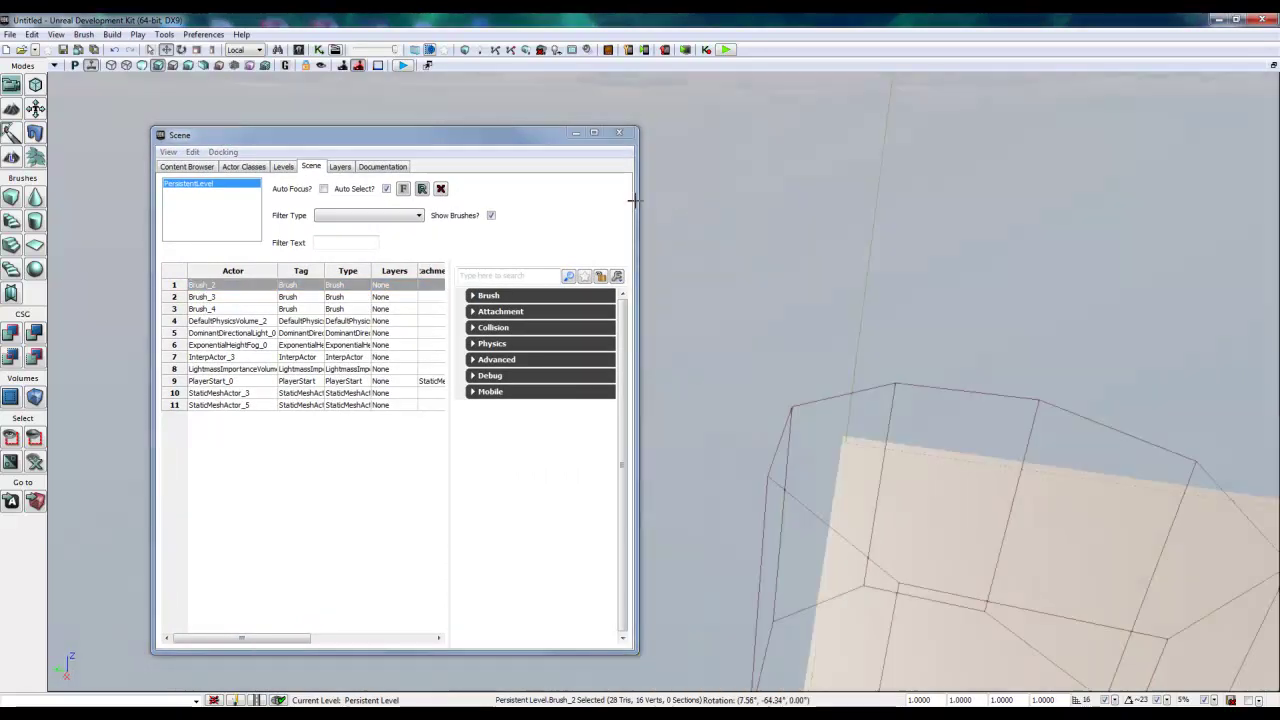
left_click(202, 287)
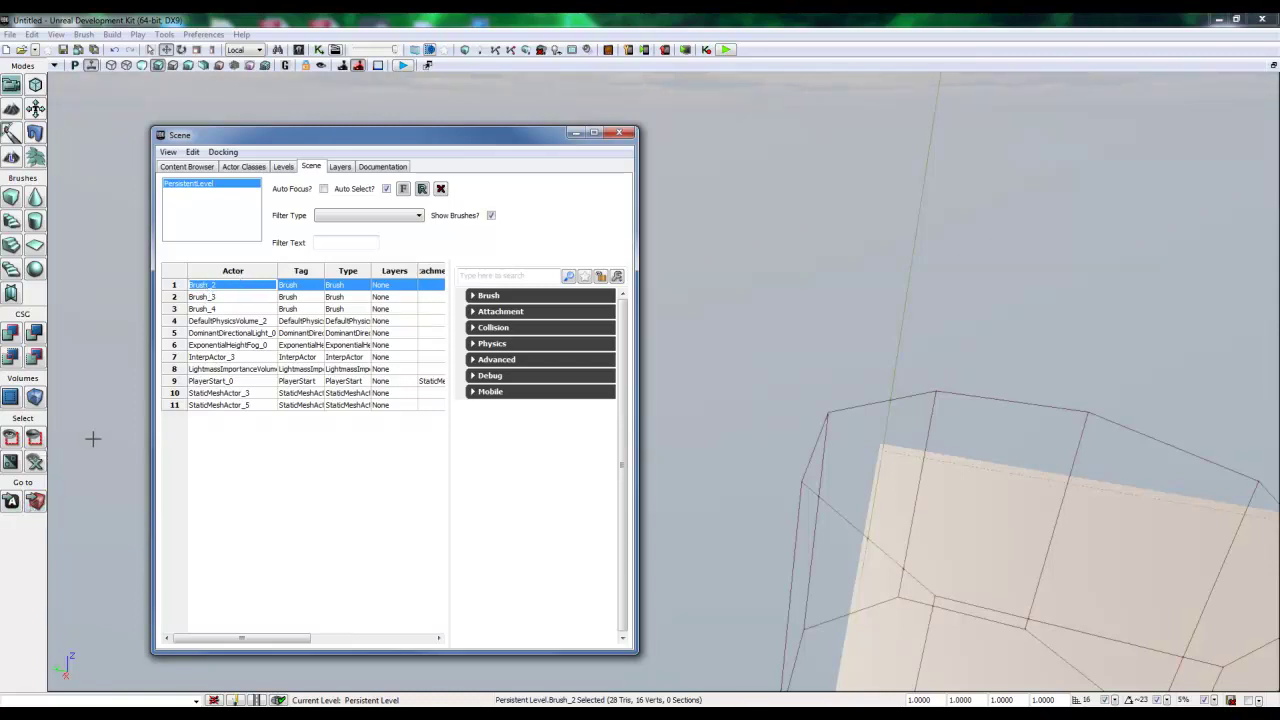
left_click(12, 503)
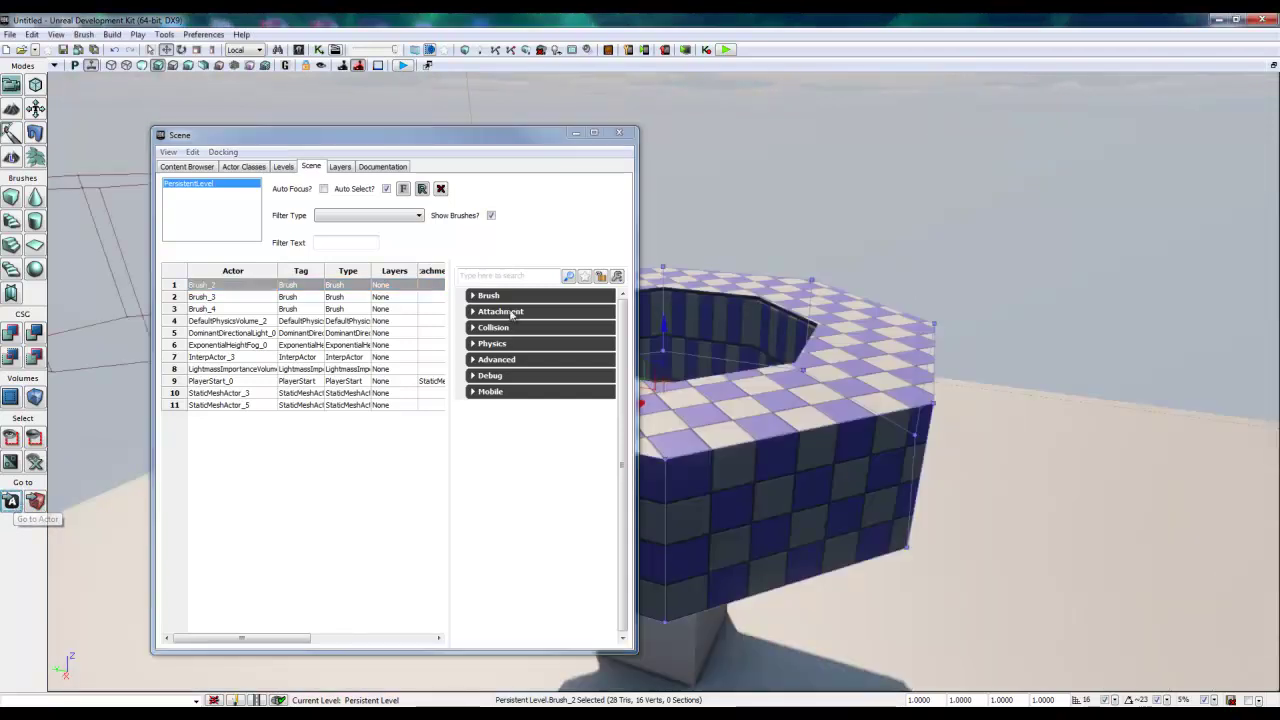
left_click_drag(444, 140, 930, 130)
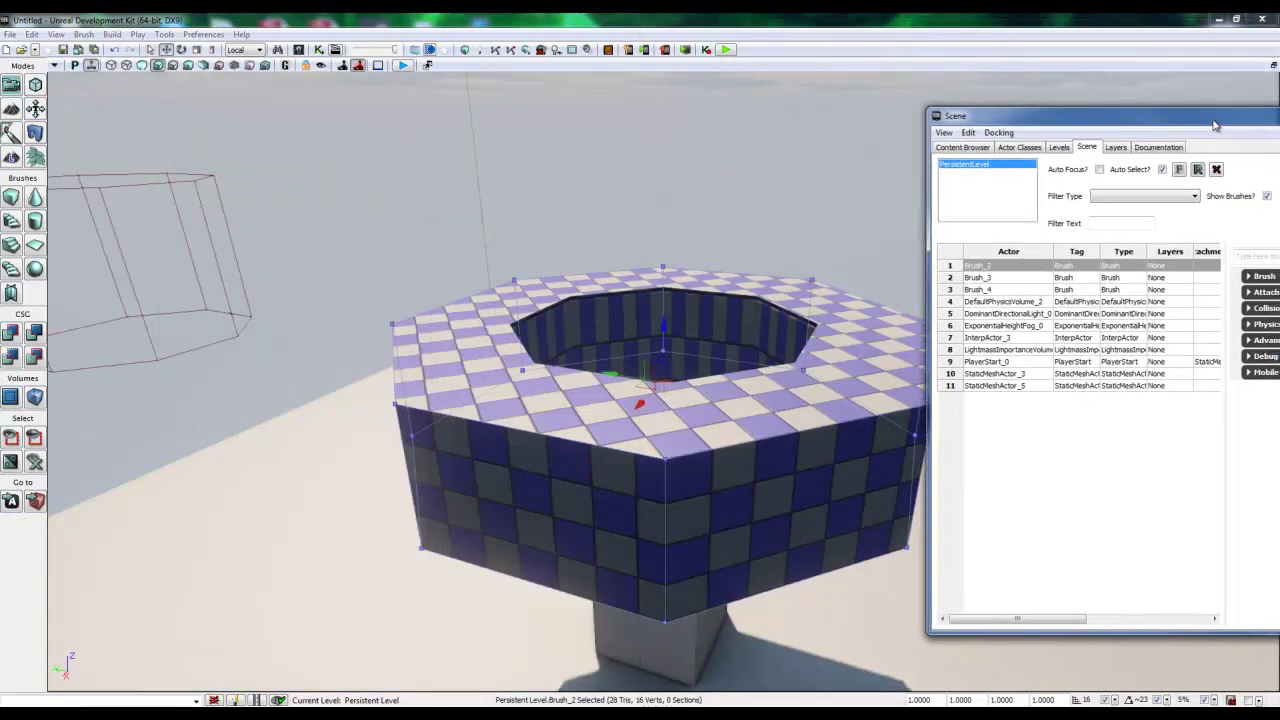
left_click_drag(614, 234, 657, 234)
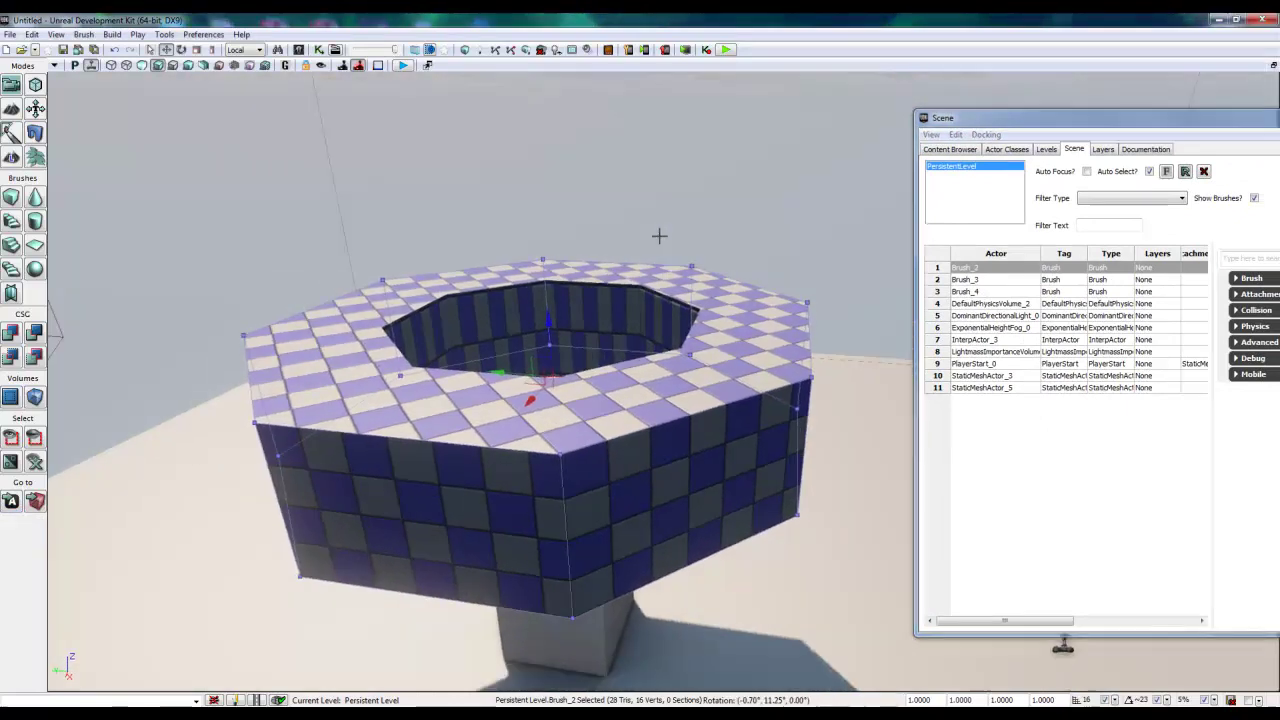
left_click_drag(123, 386, 234, 228)
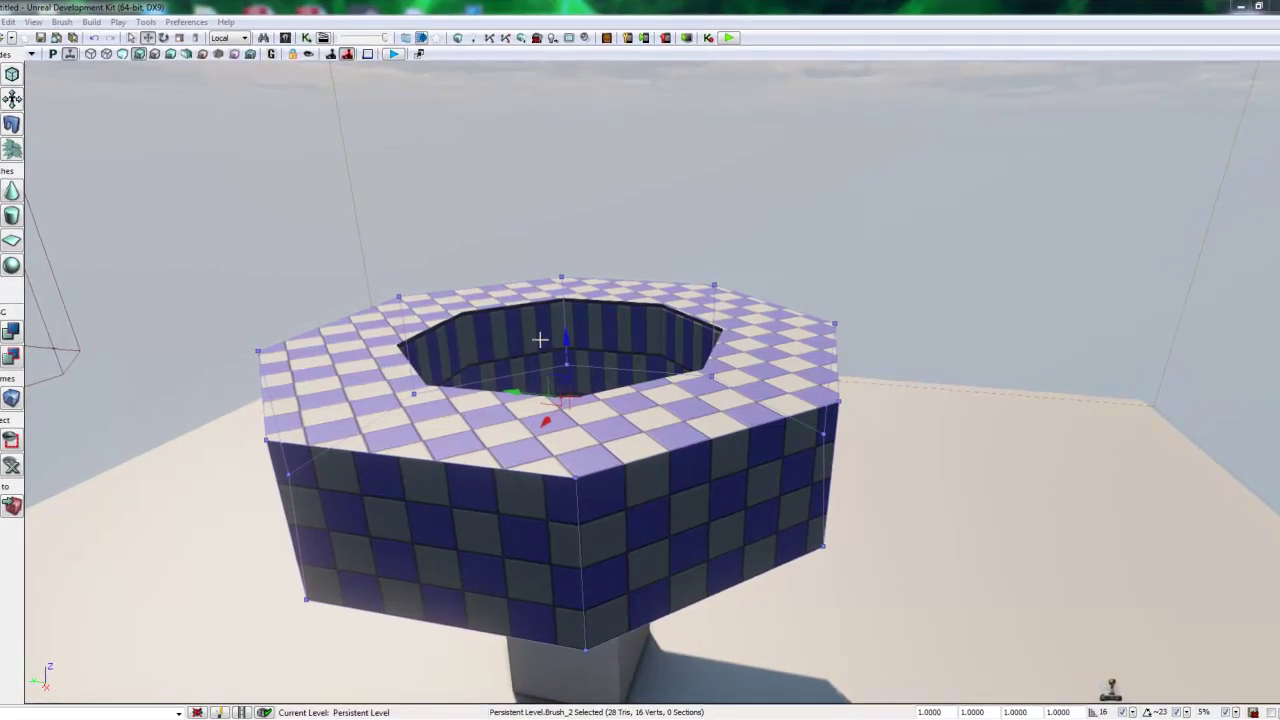
Select the builder brush, move it over the octagonal ring and lift it into the air above.
left_click_drag(527, 403, 527, 415)
left_click(117, 362)
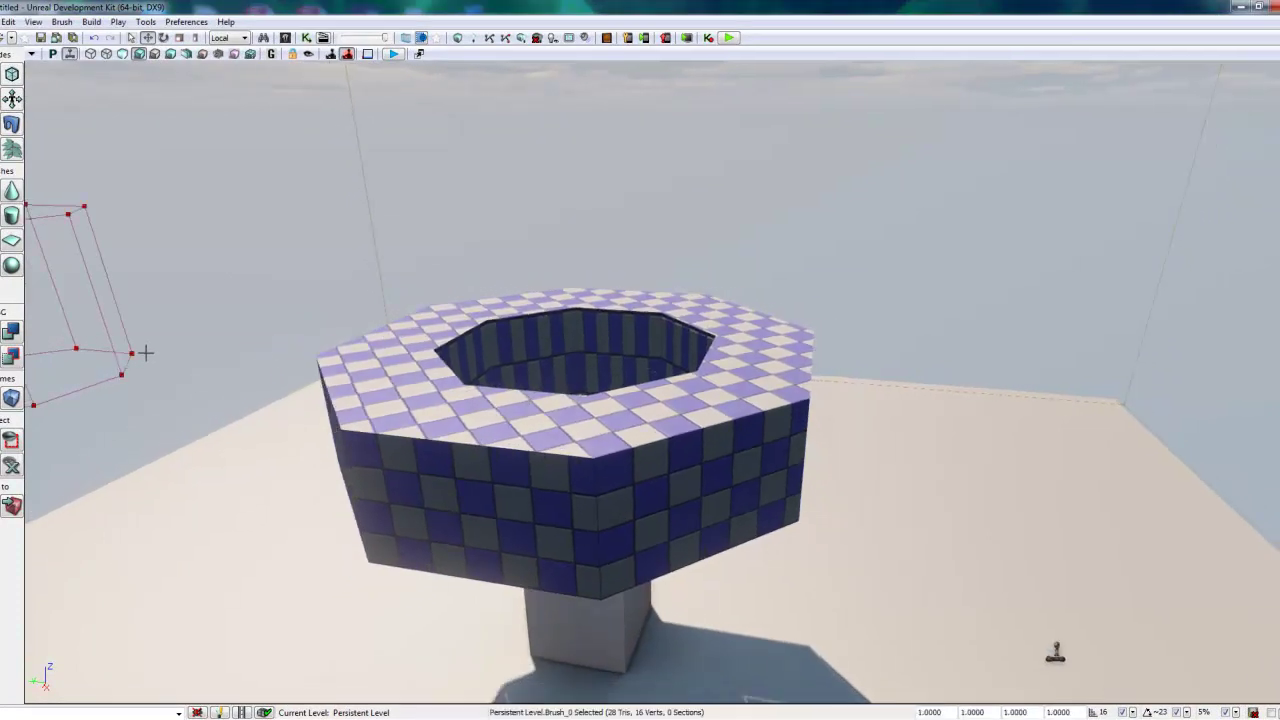
mouse_move(117, 362)
left_mouse_down()
mouse_move(112, 372)
mouse_move(120, 363)
left_mouse_up()
mouse_move(65, 319)
left_mouse_down()
mouse_move(741, 322)
mouse_move(662, 322)
mouse_move(680, 153)
mouse_move(716, 231)
left_mouse_up()
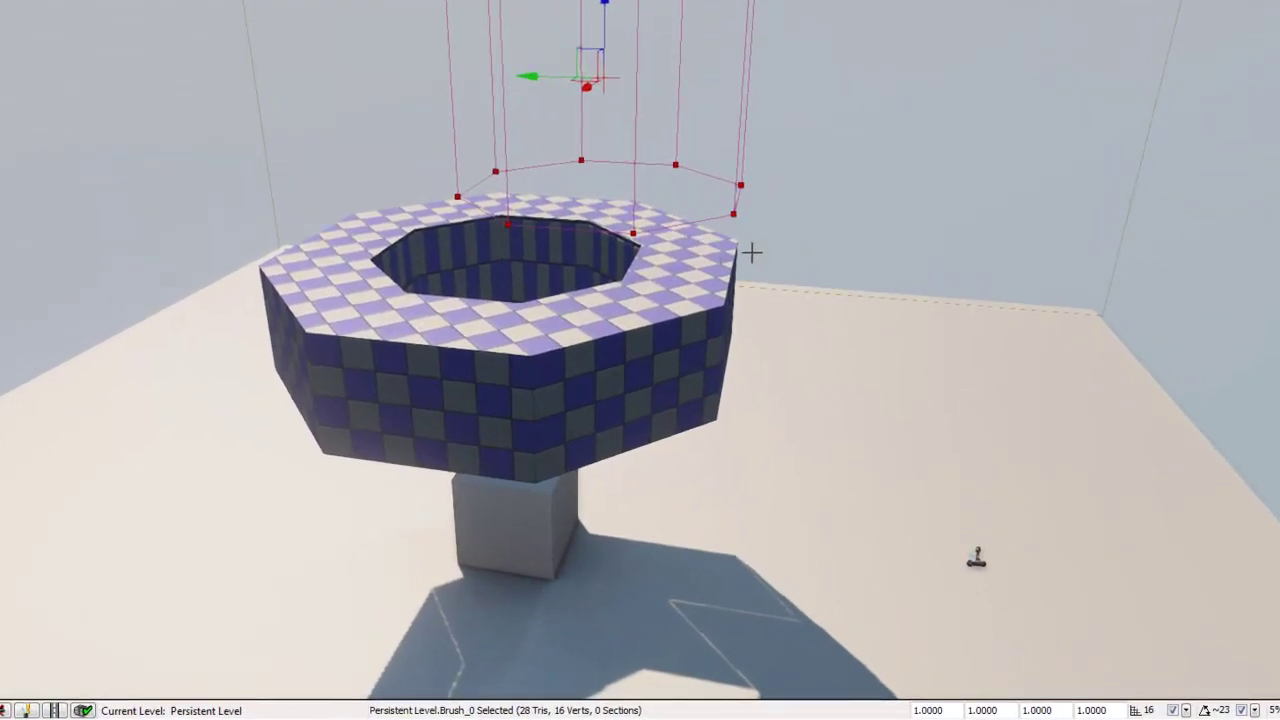
key("f")
scroll(768, 253, "up", 5)
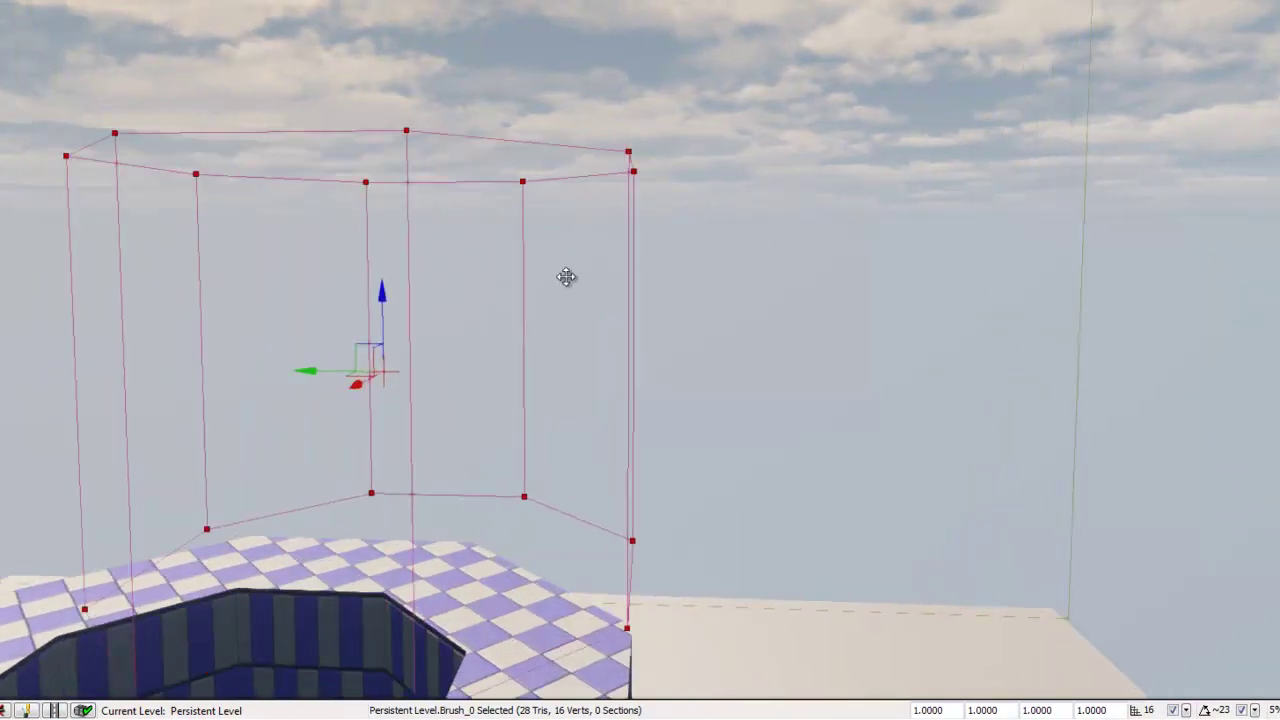
left_click_drag(368, 301, 359, 246)
mouse_move(298, 292)
left_mouse_down()
mouse_move(165, 289)
mouse_move(245, 294)
mouse_move(86, 364)
mouse_move(297, 274)
mouse_move(351, 226)
left_mouse_up()
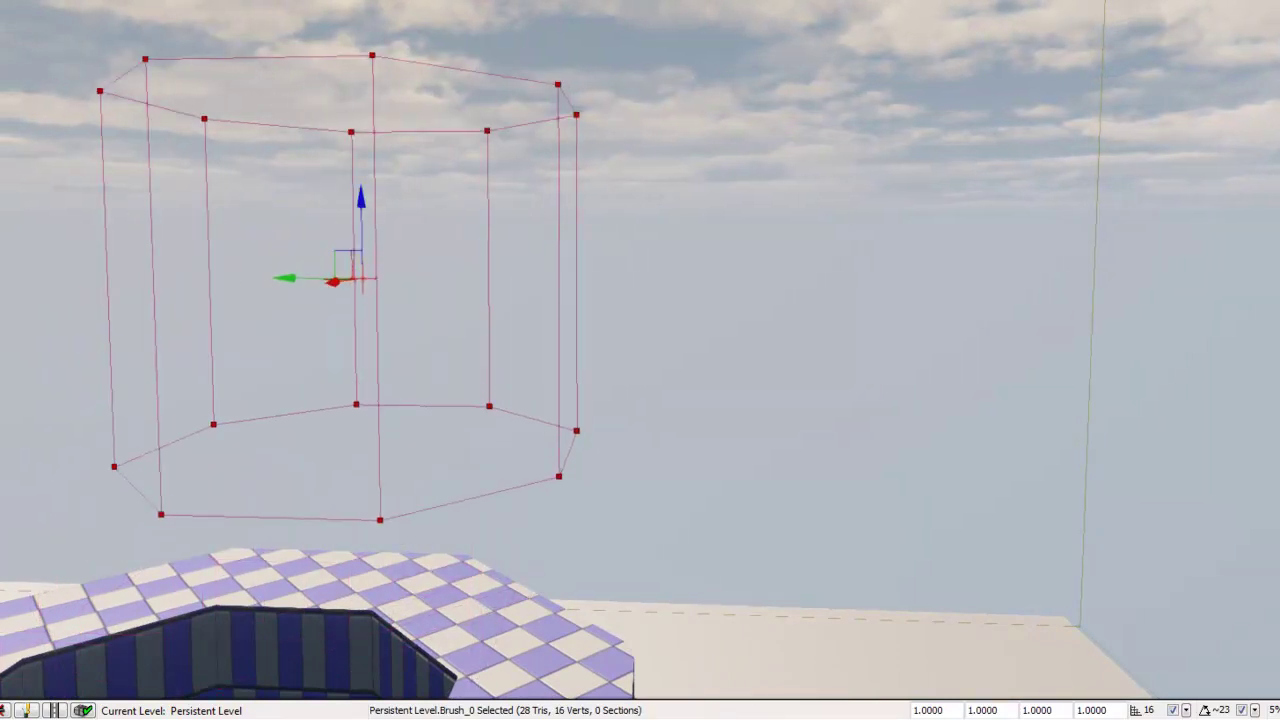
Switch the builder brush to rotation mode, try a rotation, and reselect the brush.
key("e")
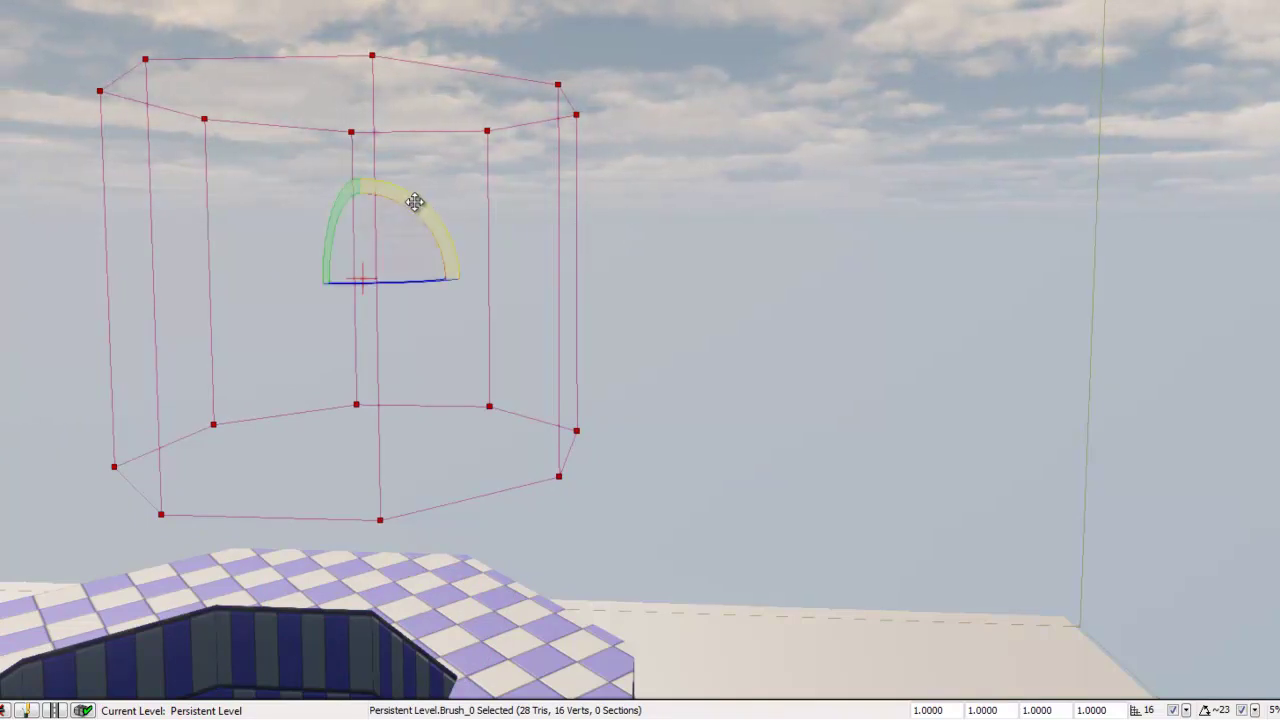
mouse_move(415, 201)
left_mouse_down()
mouse_move(477, 271)
mouse_move(477, 237)
mouse_move(439, 162)
mouse_move(406, 131)
mouse_move(351, 229)
mouse_move(337, 223)
mouse_move(314, 297)
mouse_move(334, 223)
mouse_move(350, 232)
left_mouse_up()
mouse_move(395, 284)
right_mouse_down()
mouse_move(469, 291)
mouse_move(337, 291)
right_mouse_up()
left_click(574, 205)
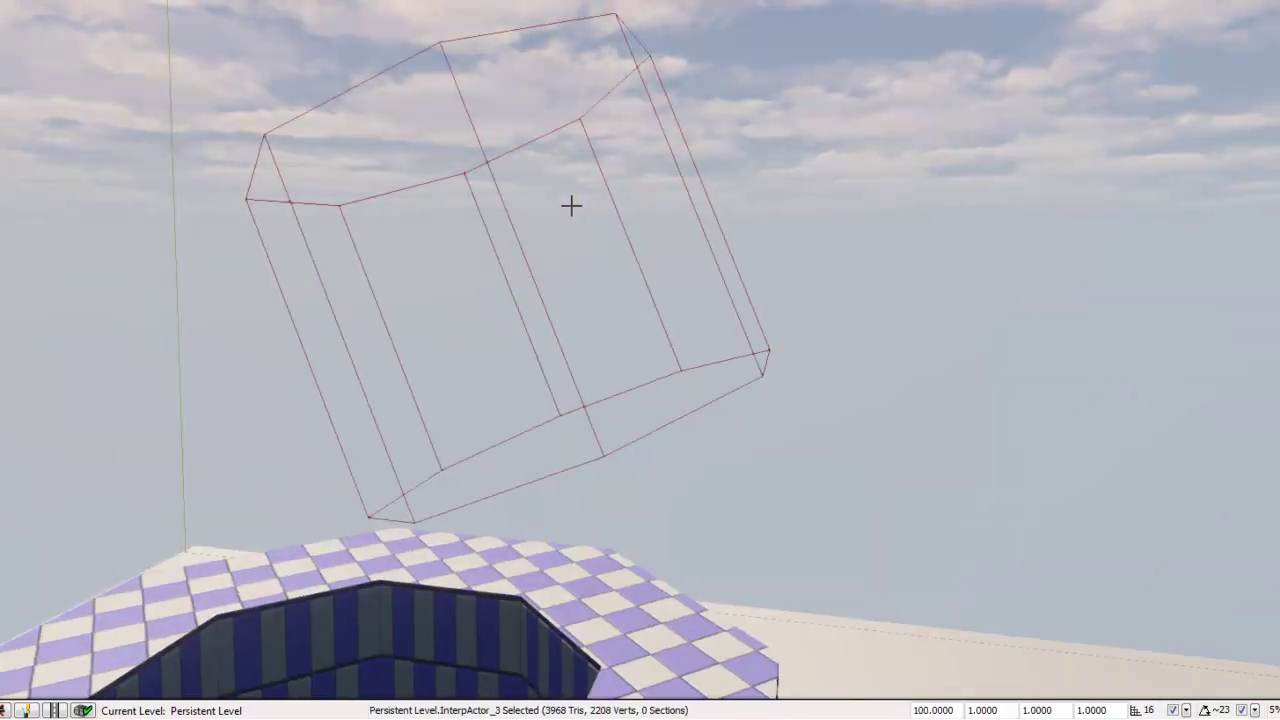
left_click(540, 294)
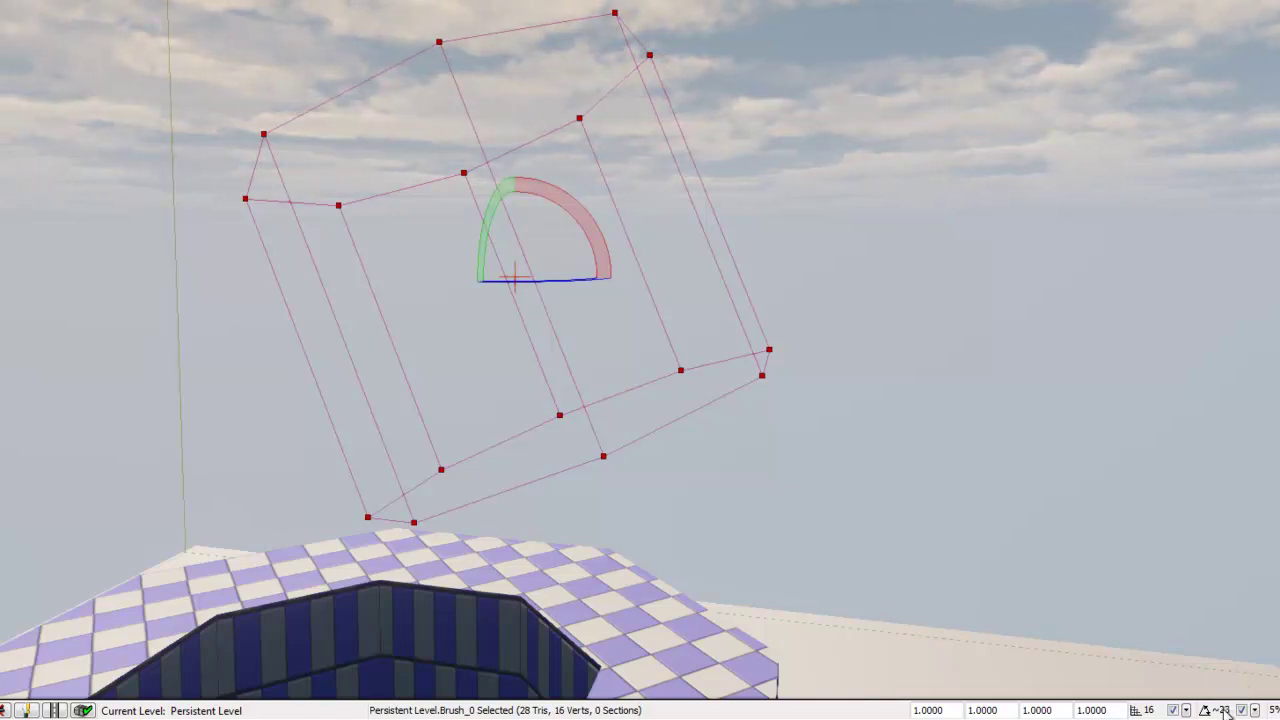
Set rotation snapping to 90 degrees and rotate the builder brush by -90 degrees.
left_click(1256, 710)
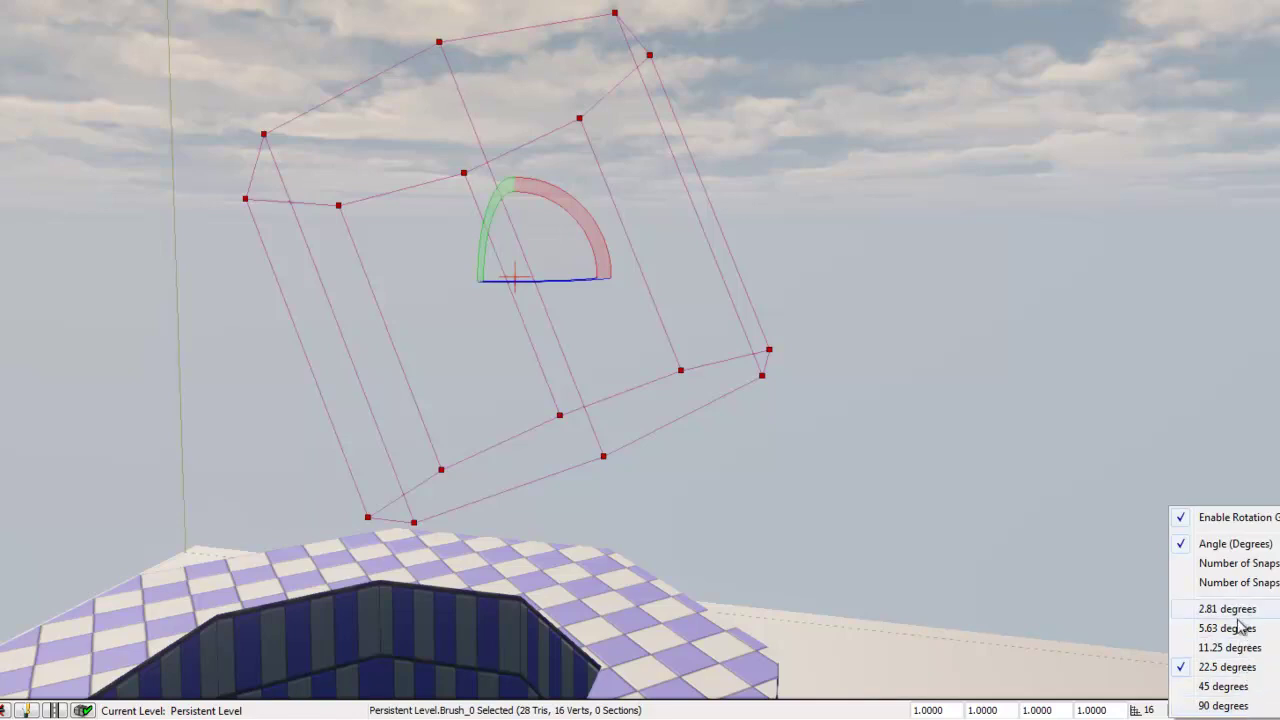
left_click(1222, 705)
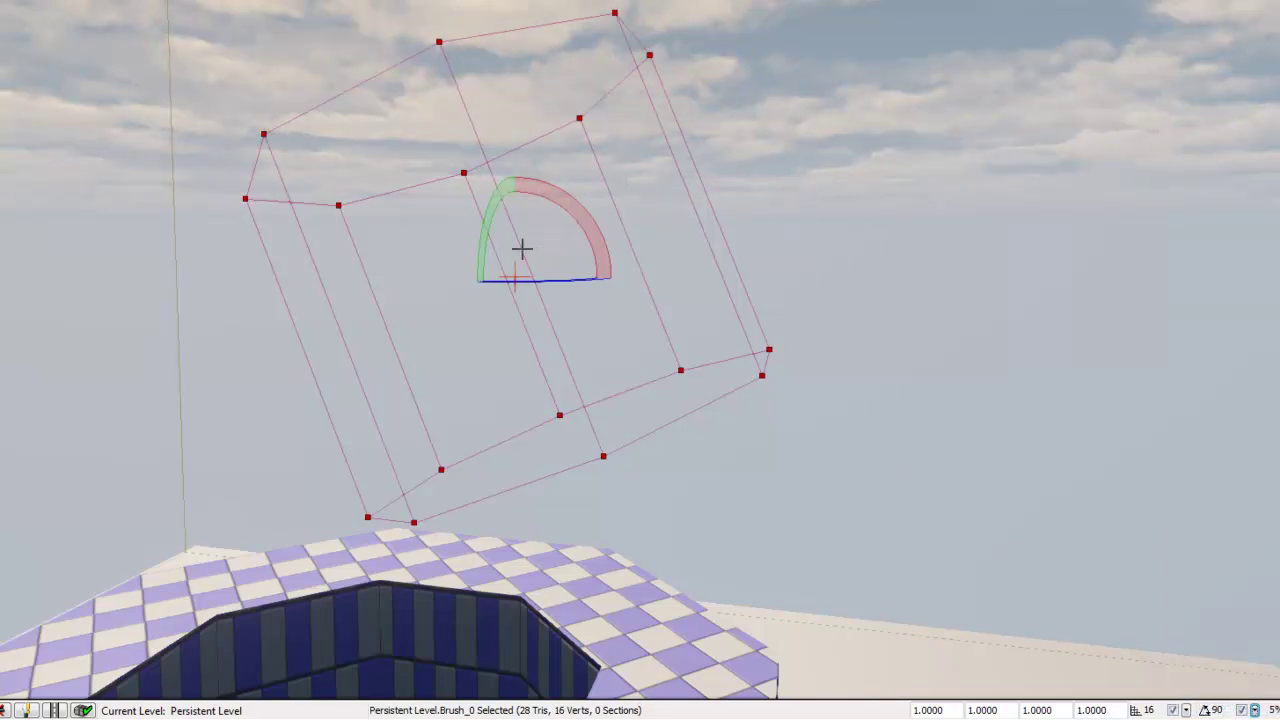
left_click(560, 202)
left_click(511, 219)
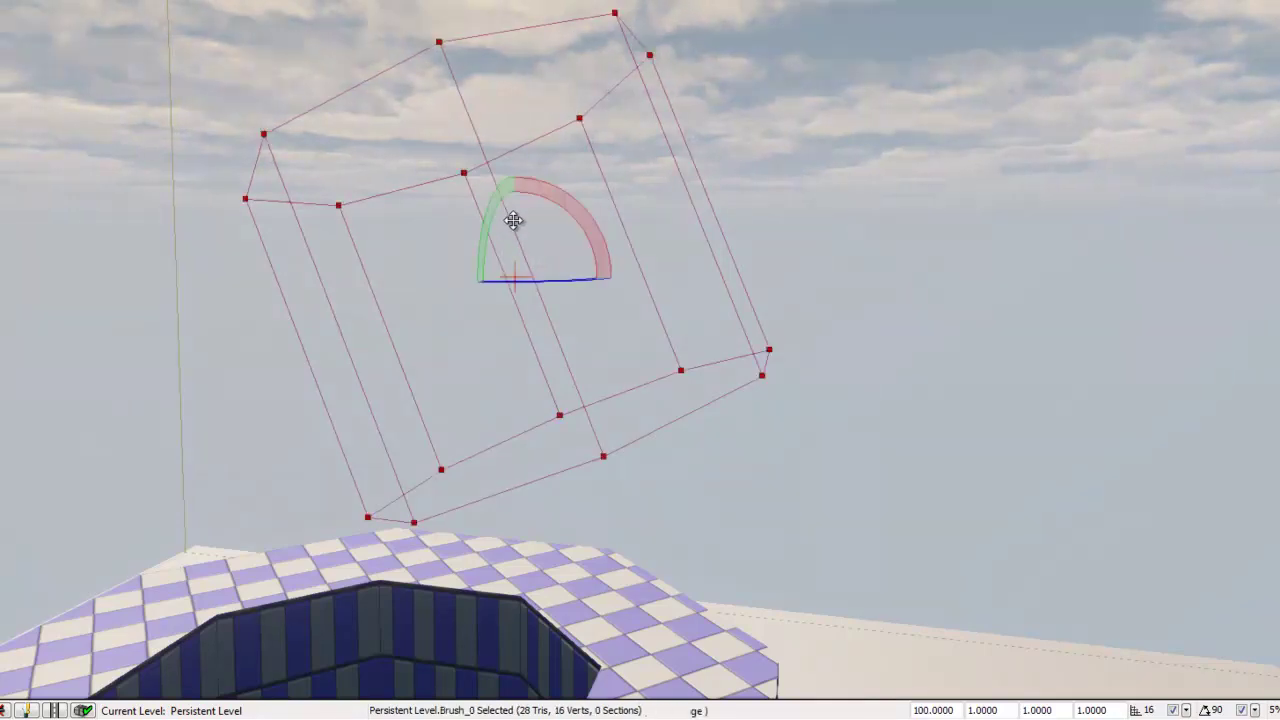
mouse_move(566, 203)
left_mouse_down()
mouse_move(611, 243)
mouse_move(723, 491)
left_mouse_up()
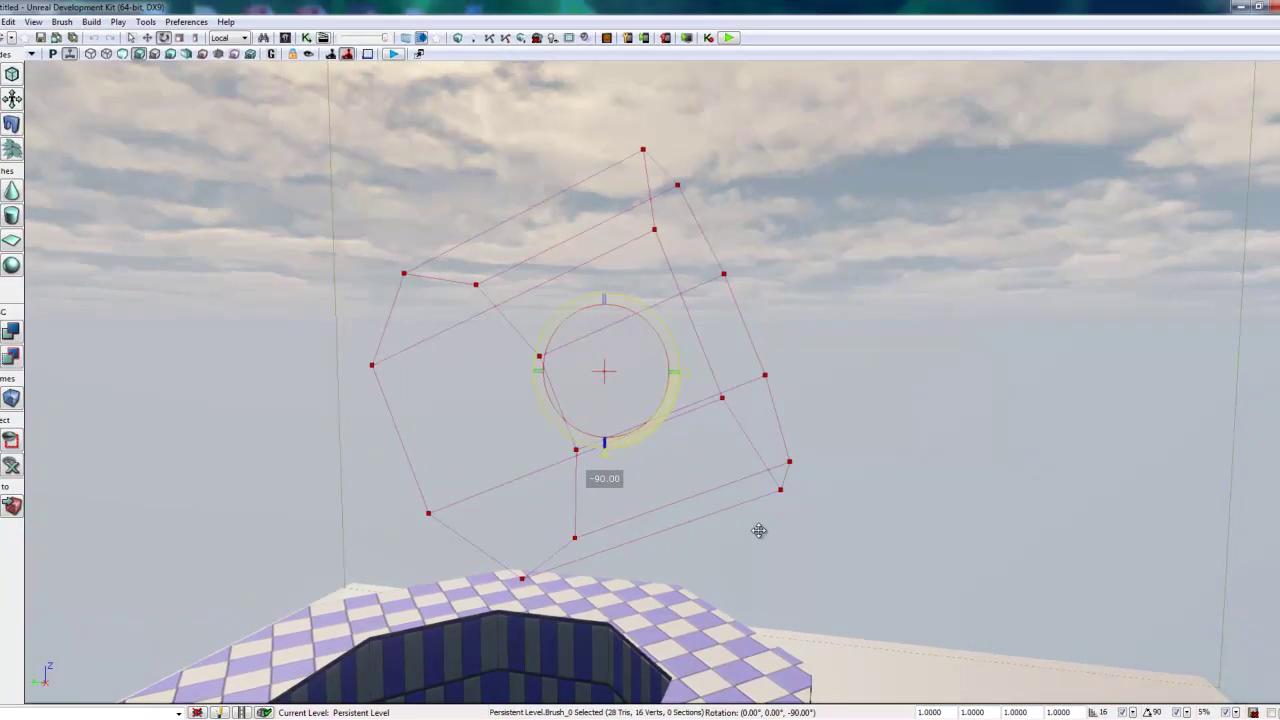
left_click_drag(759, 530, 743, 434)
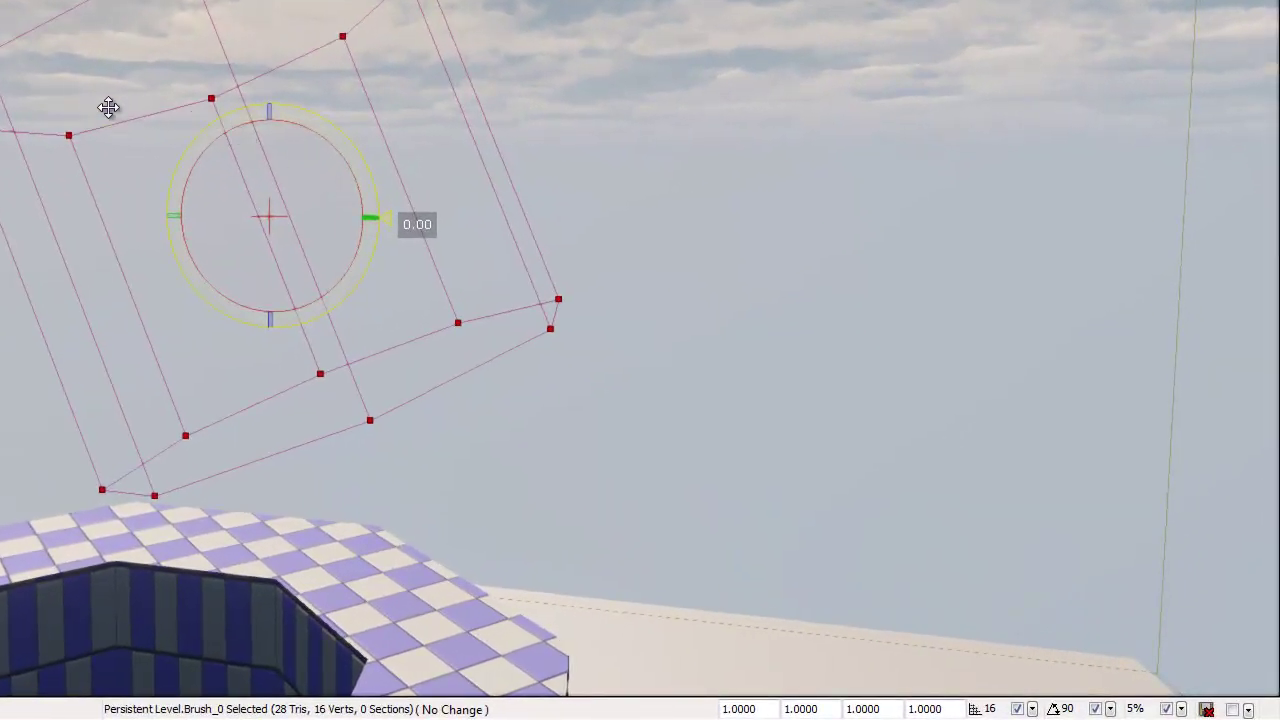
left_click_drag(586, 143, 616, 148)
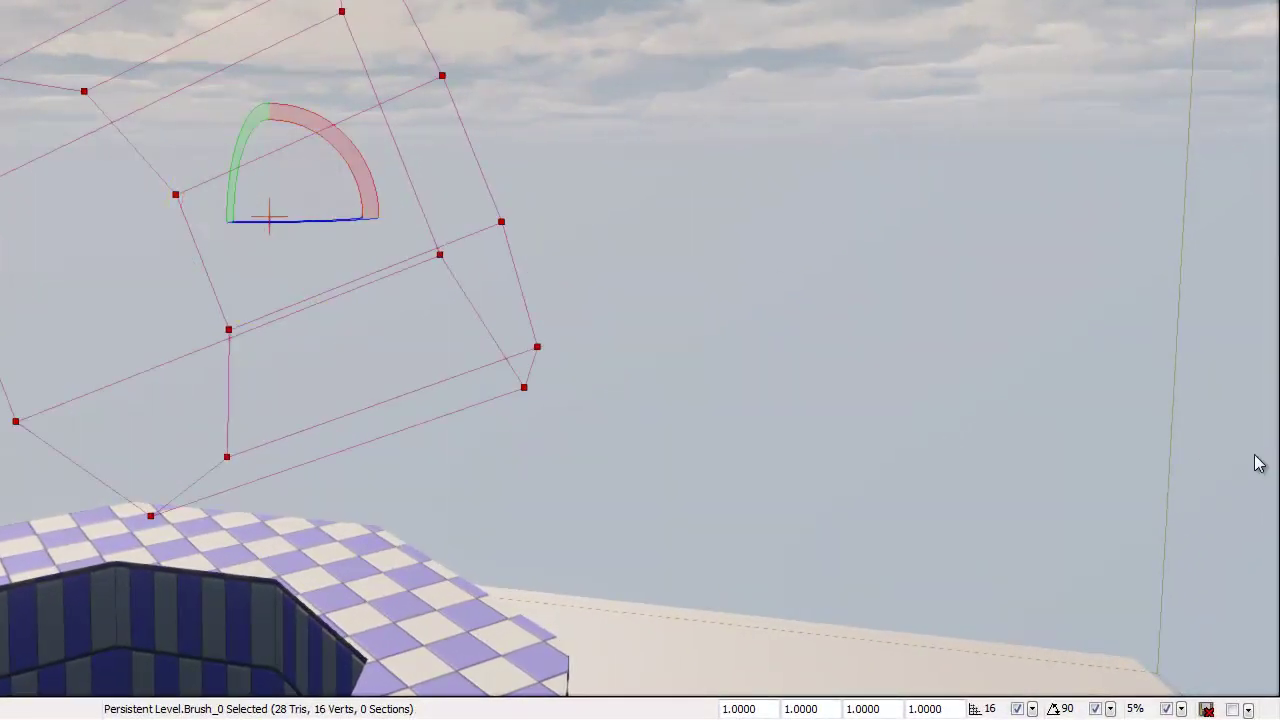
Switch rotation snapping to 2.81 degrees and rotate the brush finely to 70.31 degrees.
left_click(1109, 710)
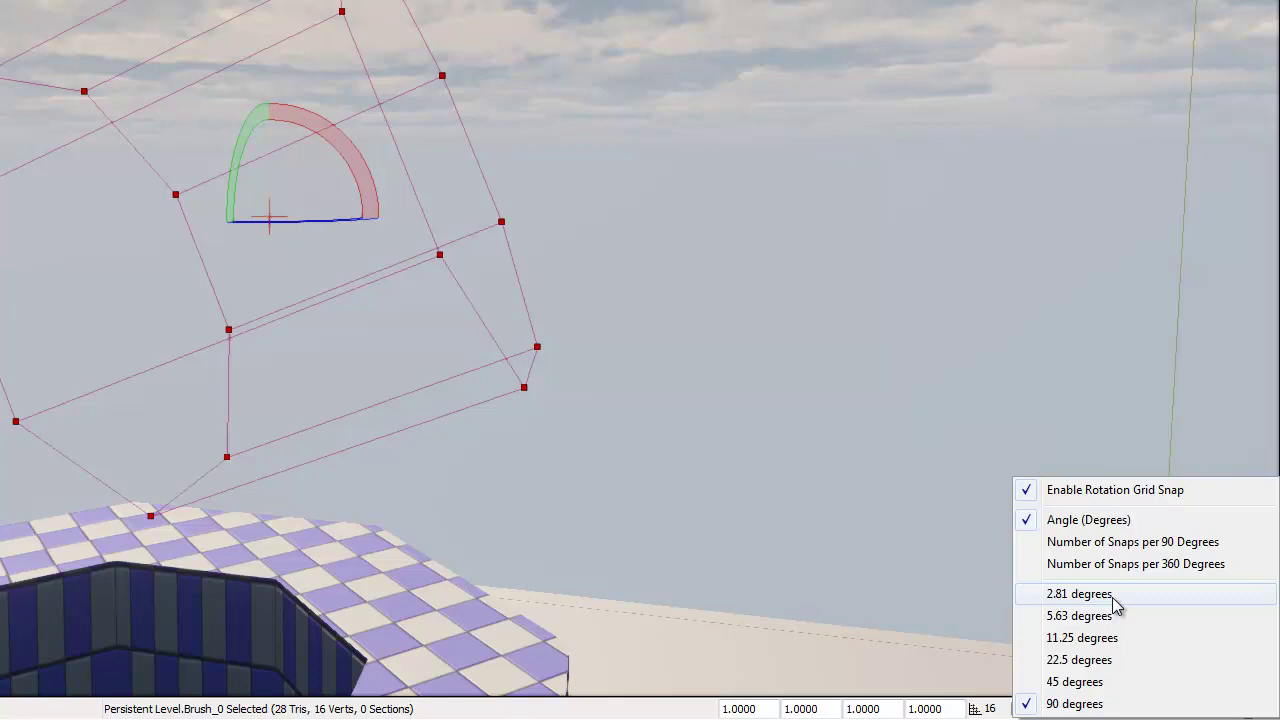
left_click(1112, 596)
mouse_move(366, 170)
left_mouse_down()
mouse_move(683, 414)
mouse_move(557, 337)
mouse_move(620, 372)
left_mouse_up()
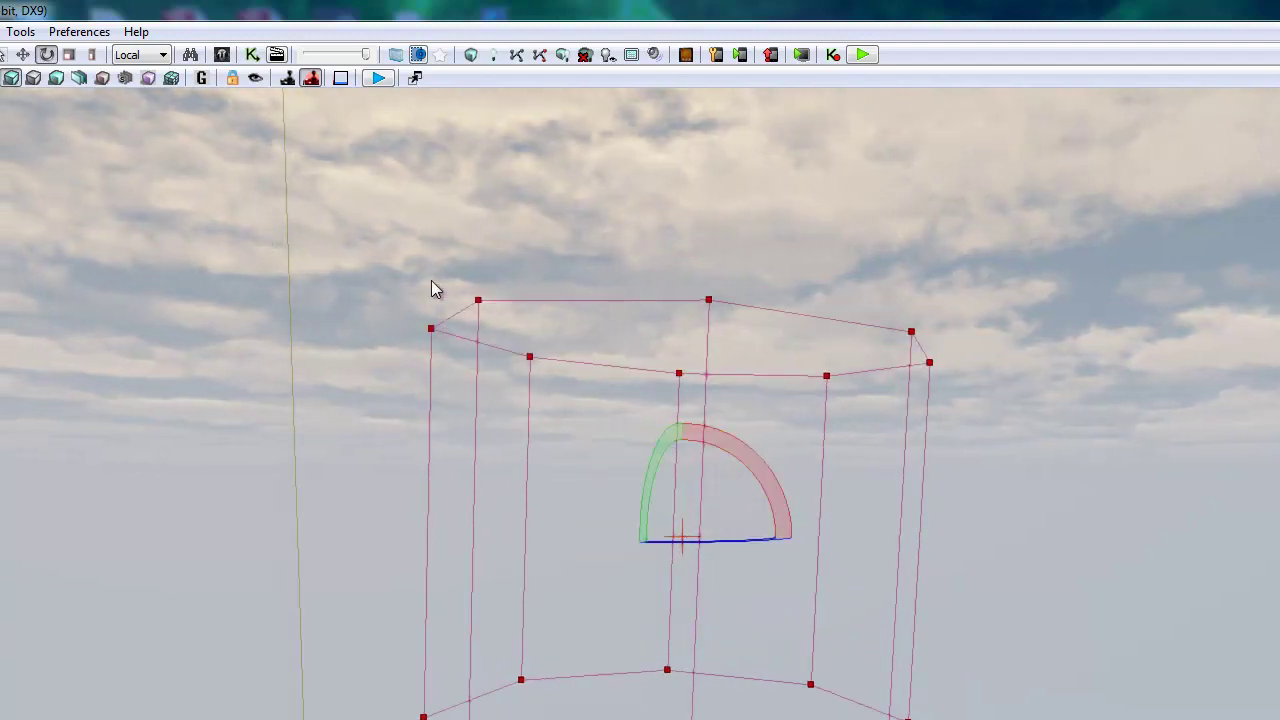
Uniformly scale the builder brush, enlarging it slightly and then shrinking it.
left_click(68, 56)
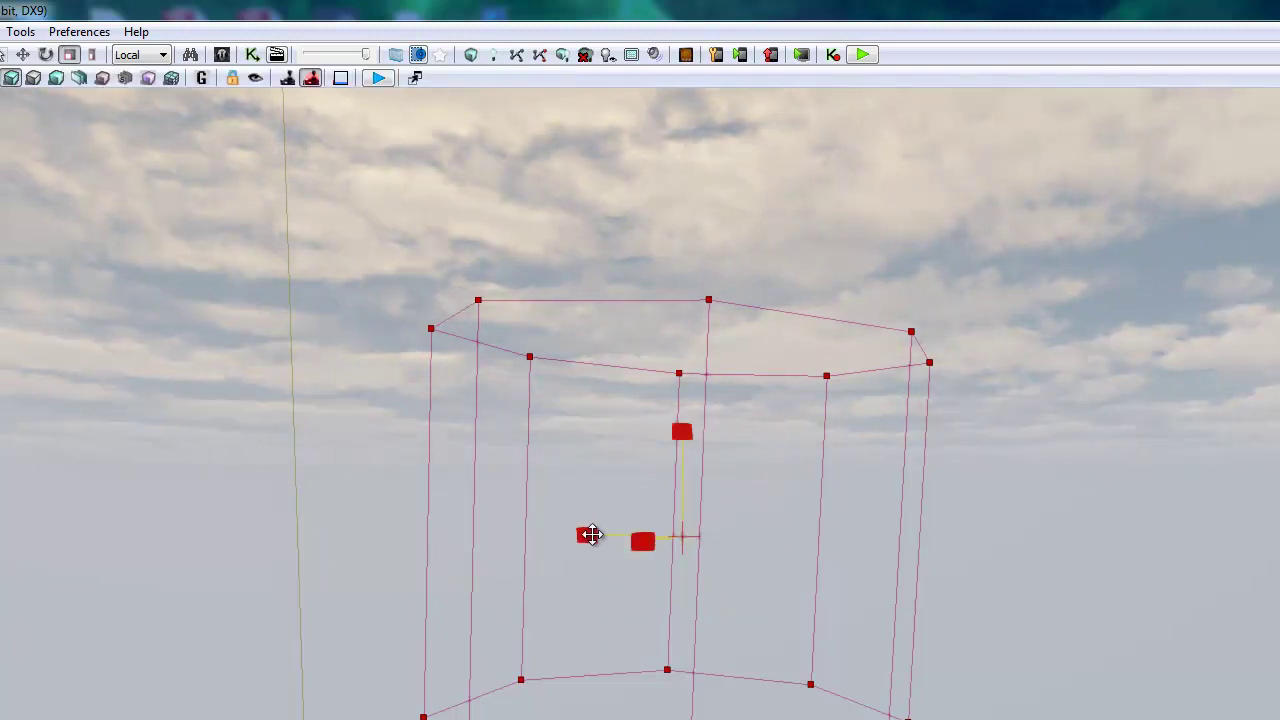
mouse_move(588, 534)
left_mouse_down()
mouse_move(509, 517)
mouse_move(610, 519)
mouse_move(591, 531)
left_mouse_up()
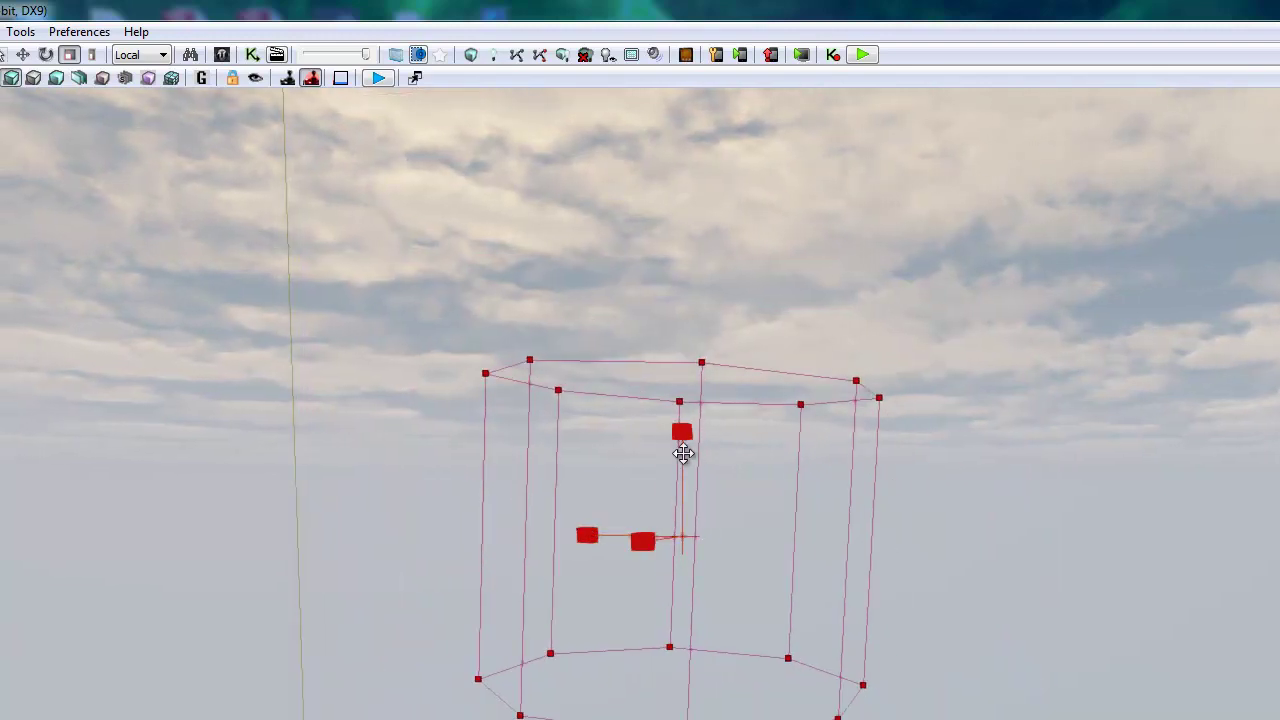
mouse_move(682, 432)
left_mouse_down()
mouse_move(683, 500)
mouse_move(692, 449)
left_mouse_up()
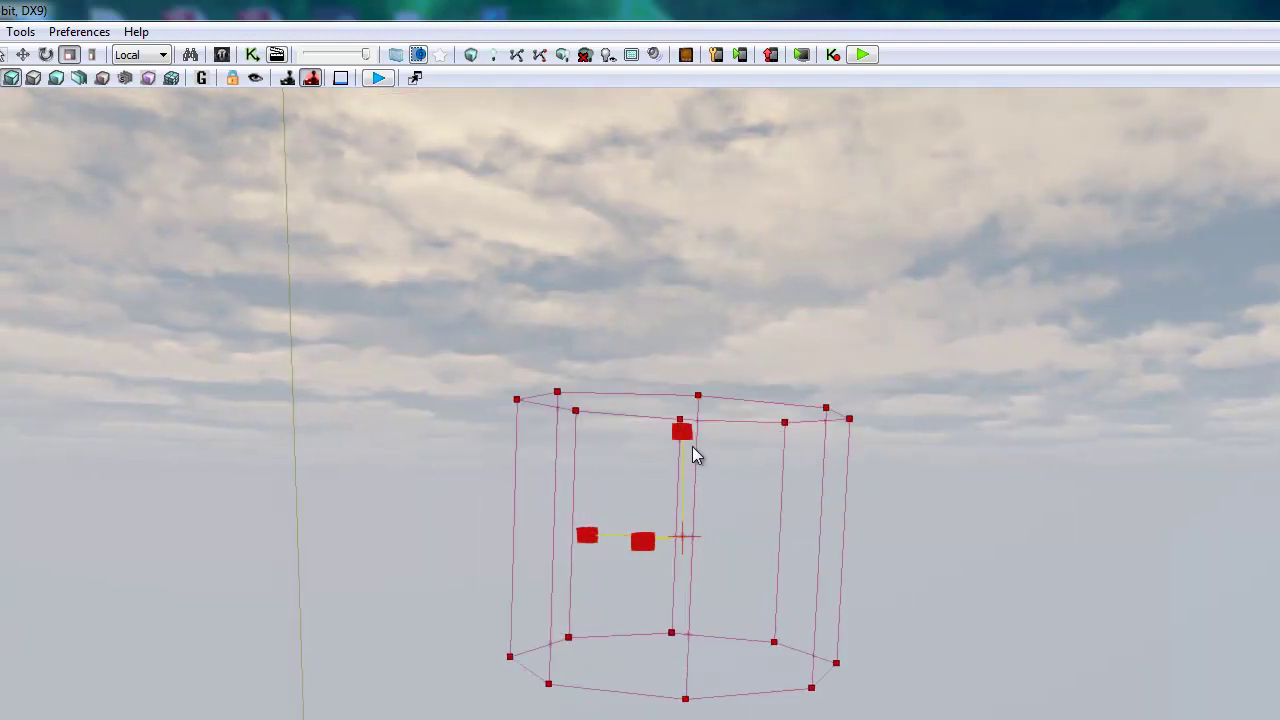
With non-uniform scaling, stretch the cylinder taller and reshape its width along one axis.
left_click(91, 53)
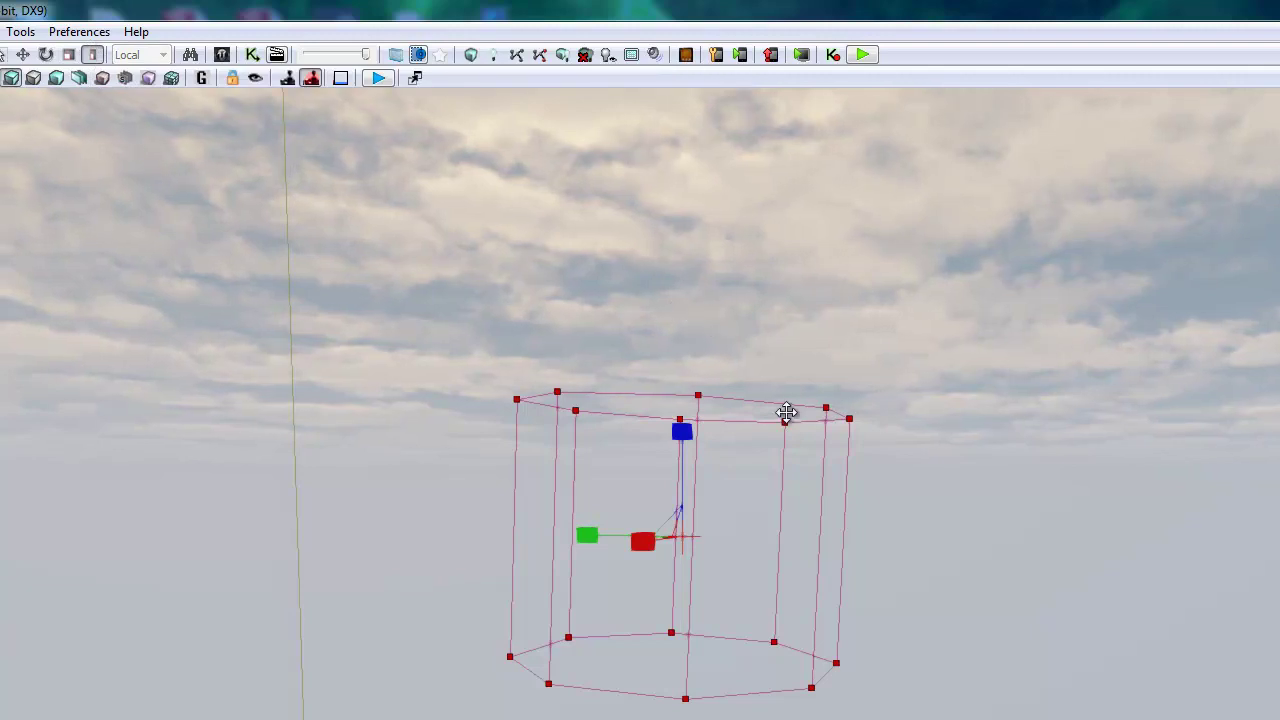
left_click_drag(683, 429, 677, 394)
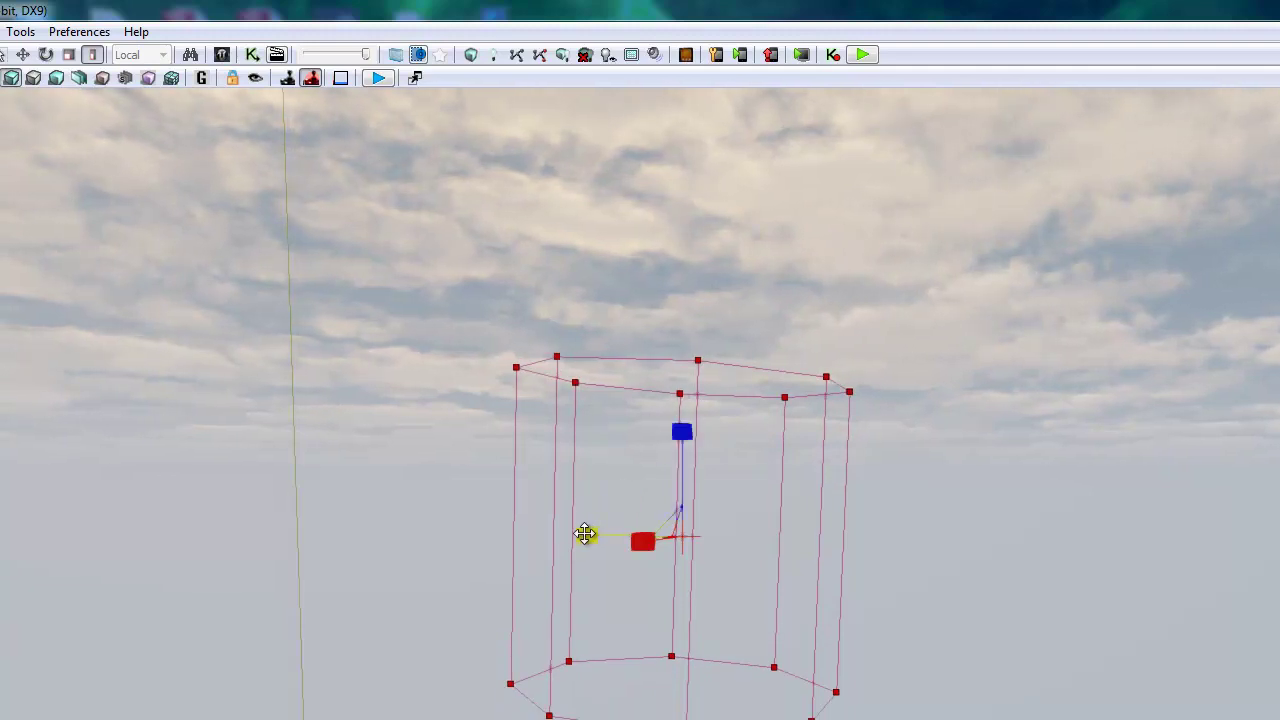
left_click_drag(585, 534, 528, 591)
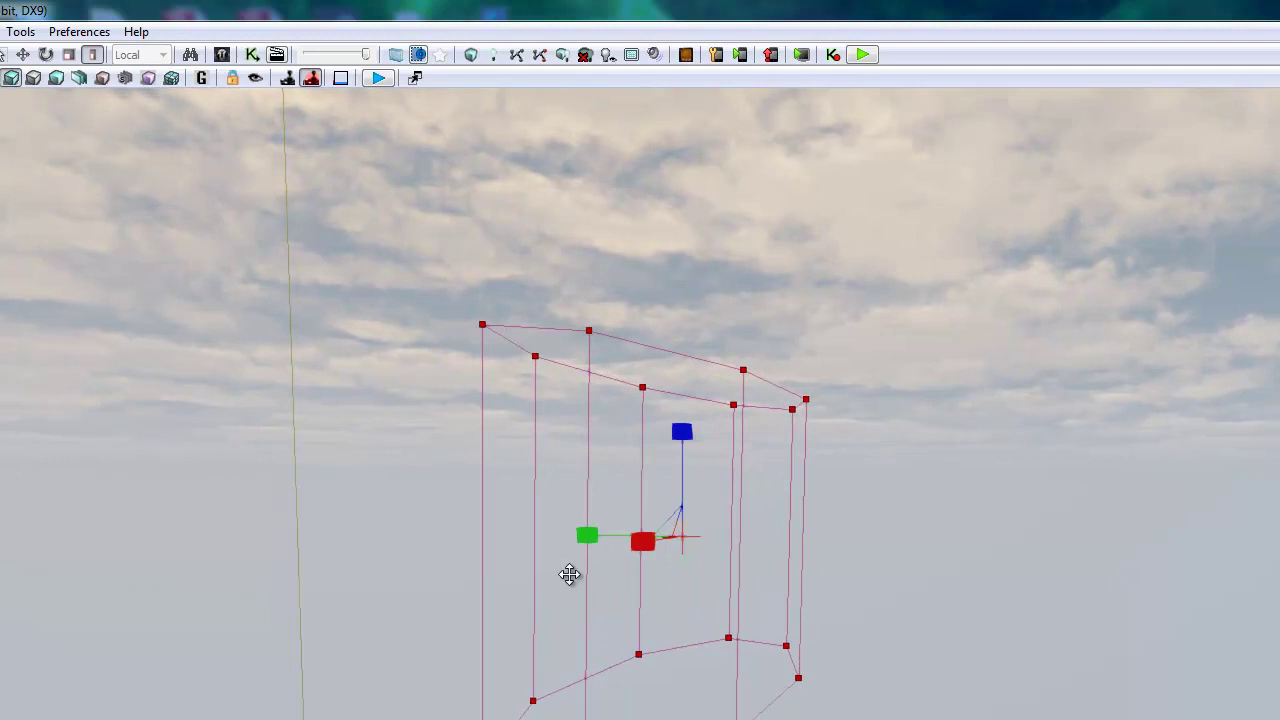
left_click_drag(585, 537, 494, 526)
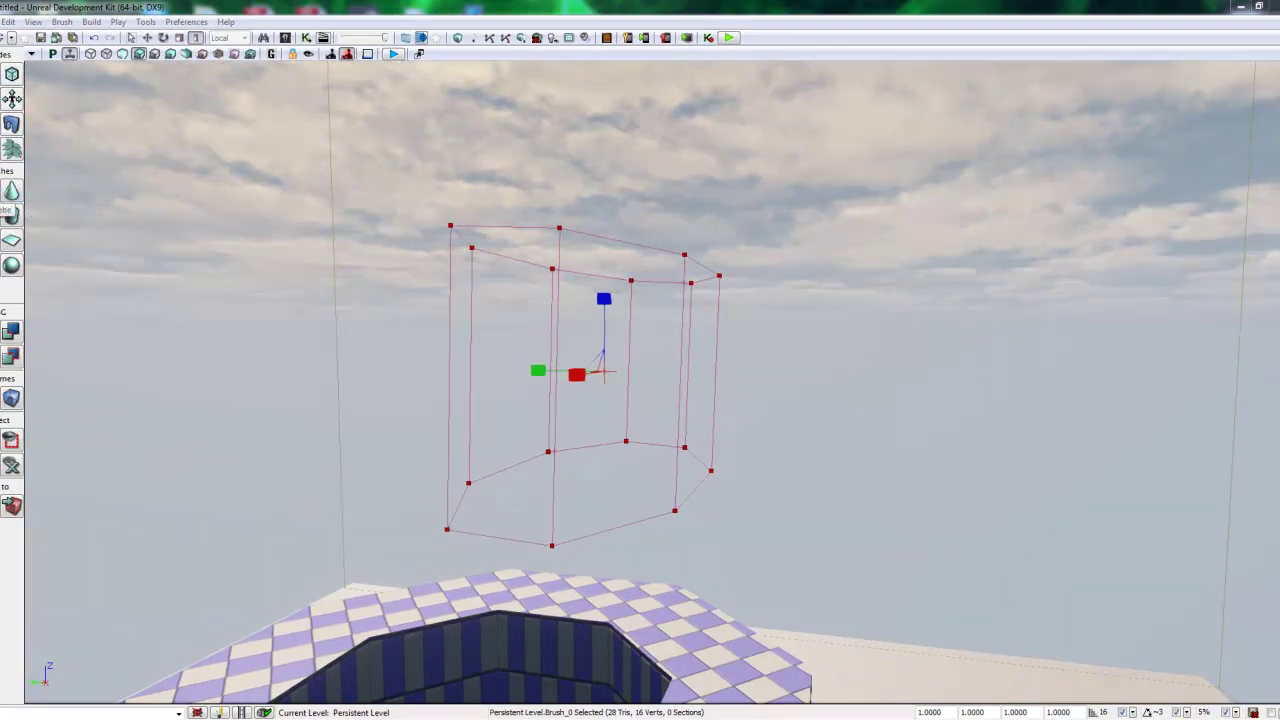
Turn the builder brush into a cube with the Cube brush button.
left_click(11, 214)
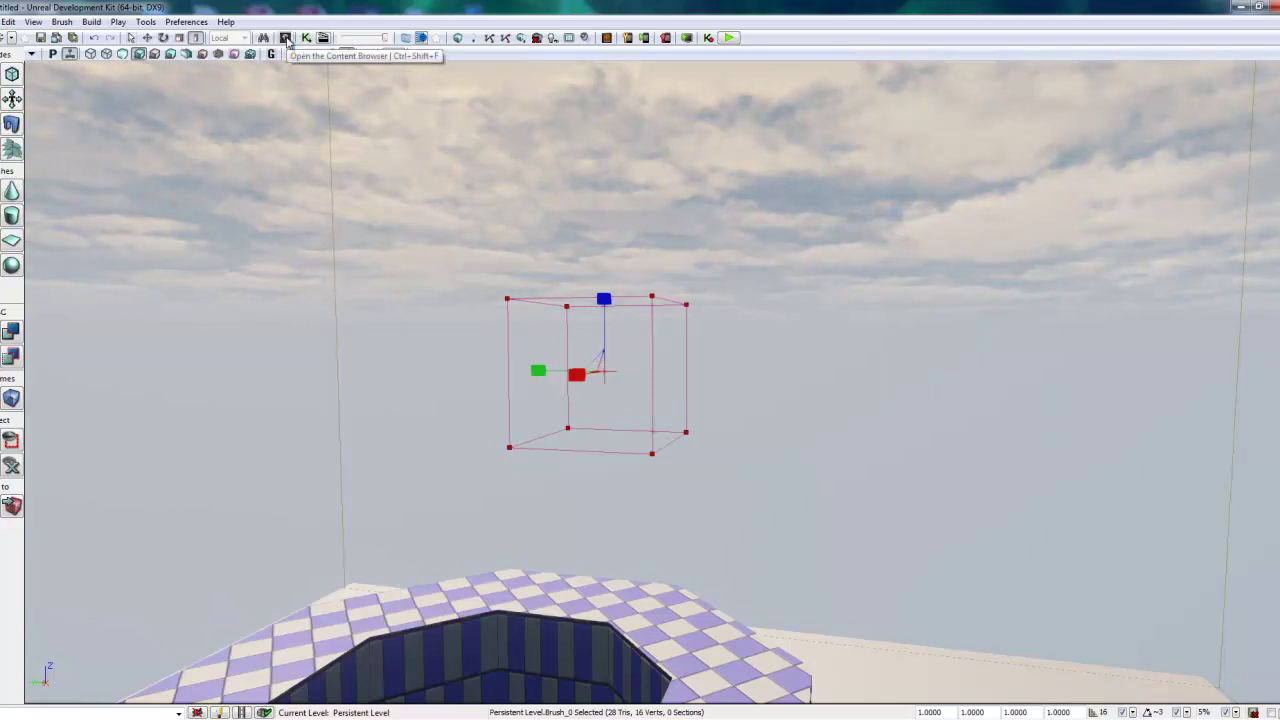
left_click(286, 39)
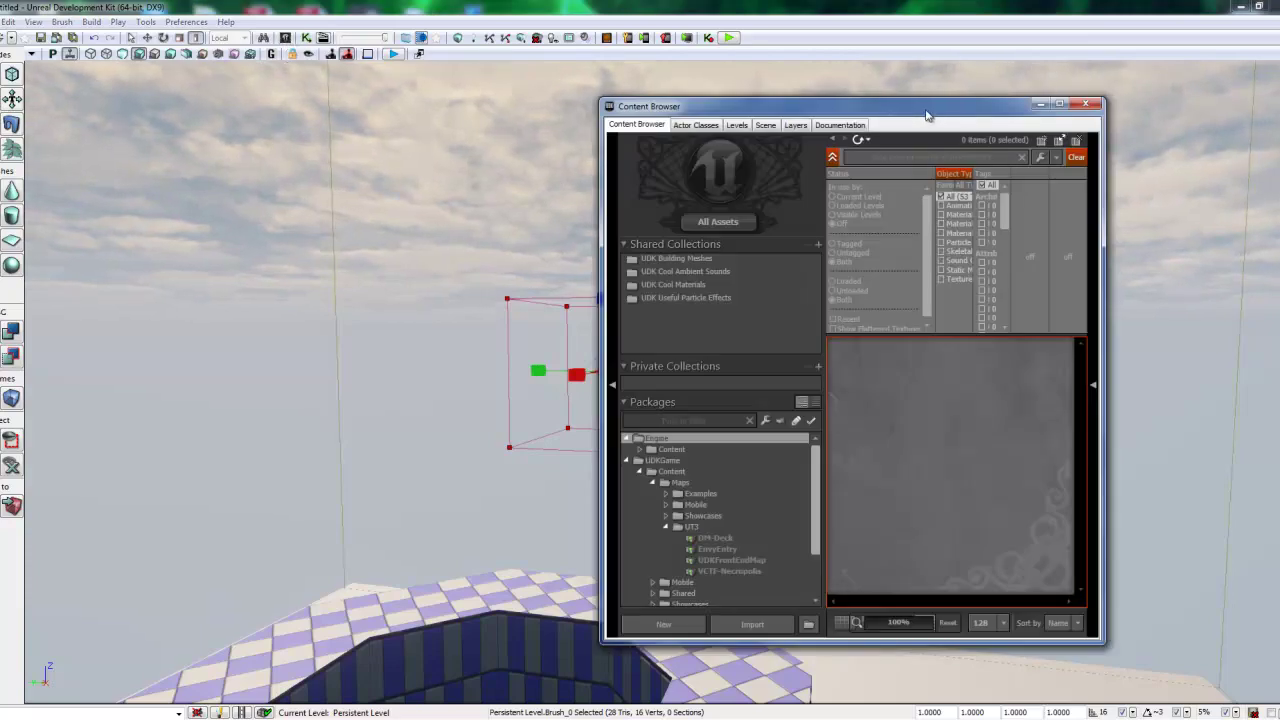
left_click_drag(926, 115, 406, 103)
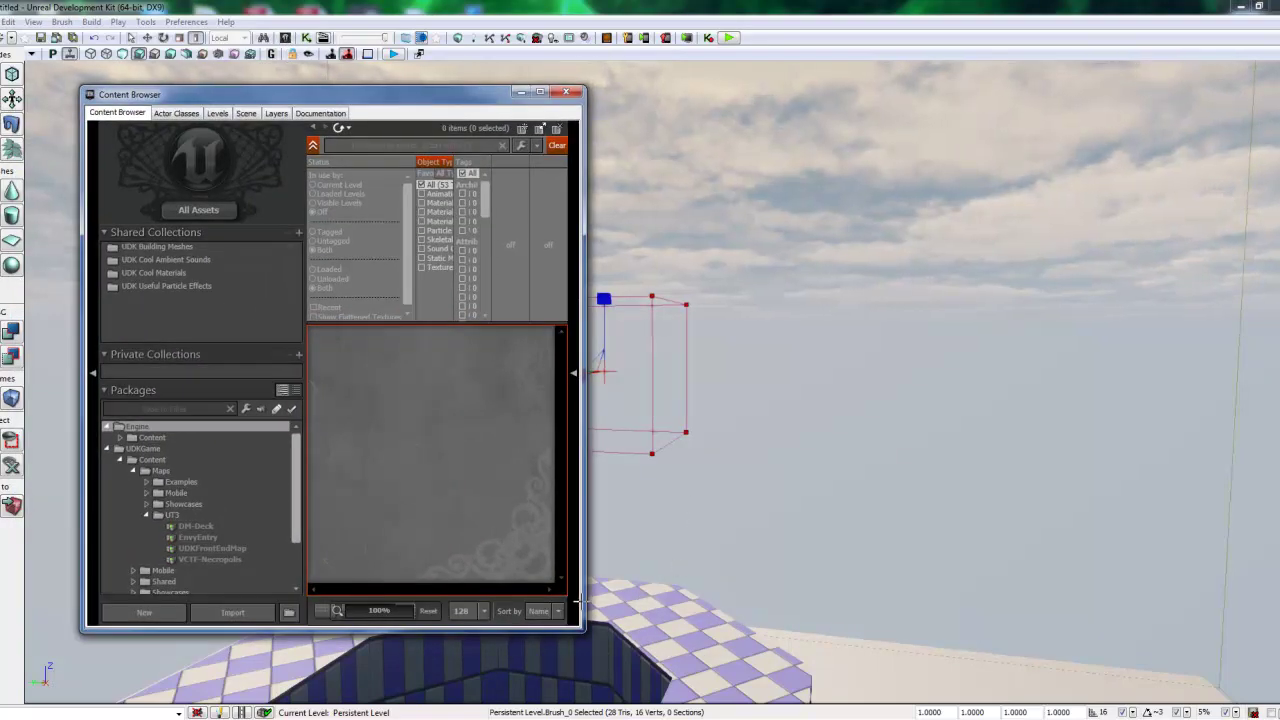
left_click(566, 92)
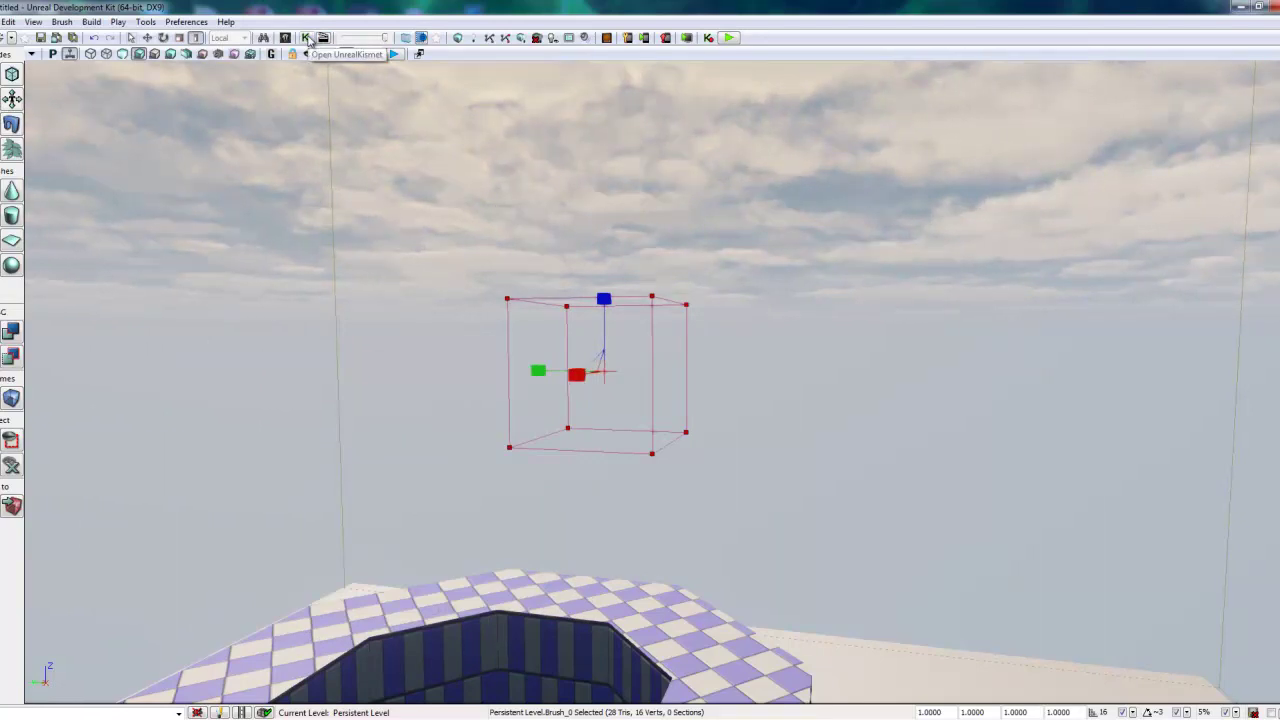
left_click(307, 38)
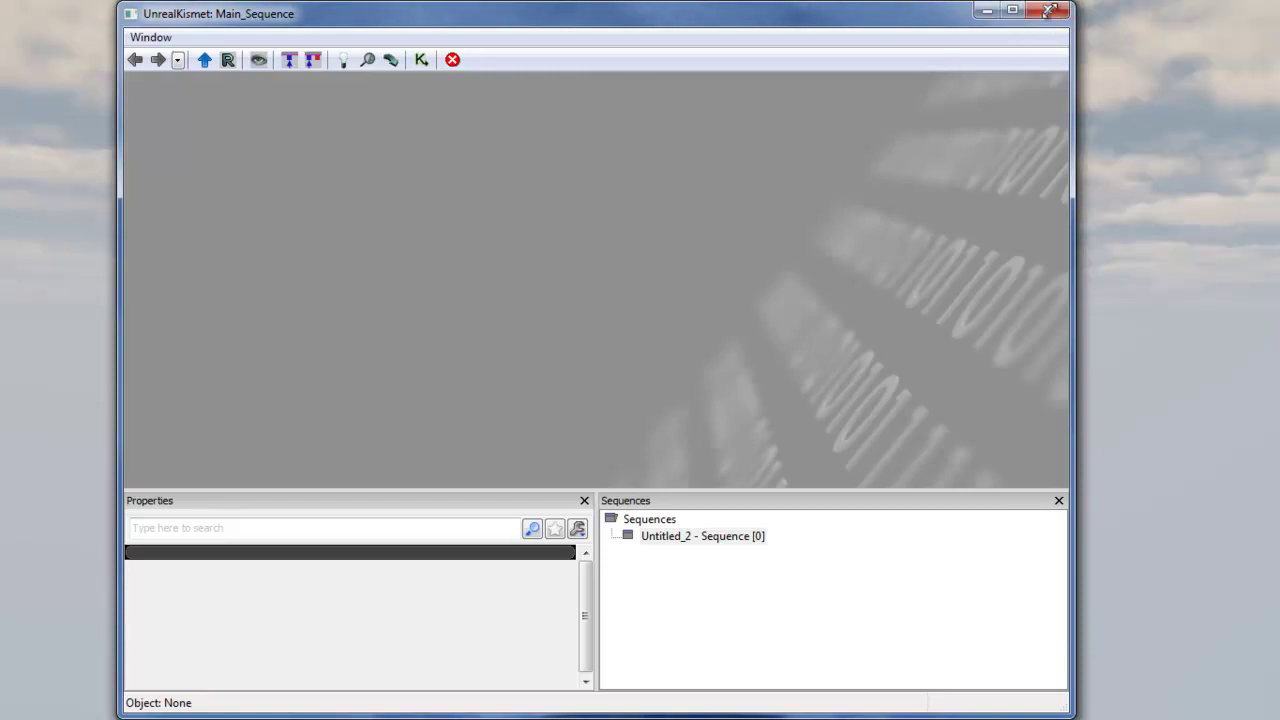
left_click(1050, 10)
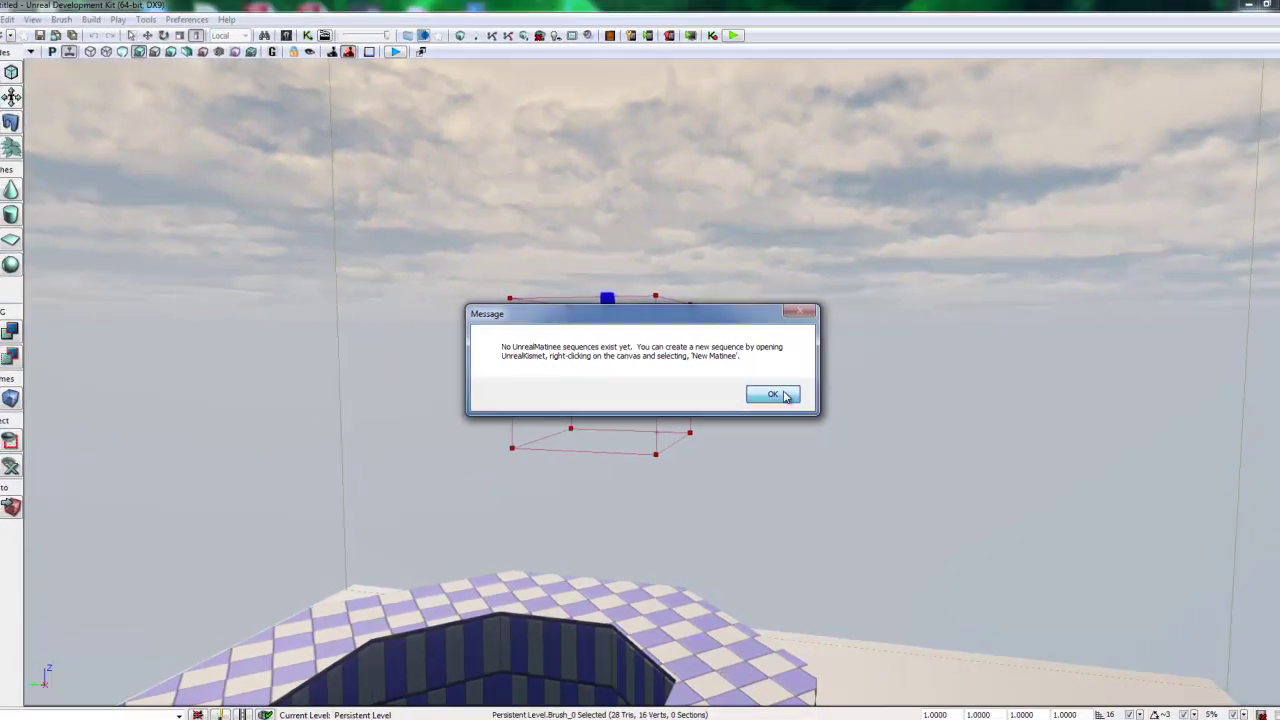
left_click(922, 402)
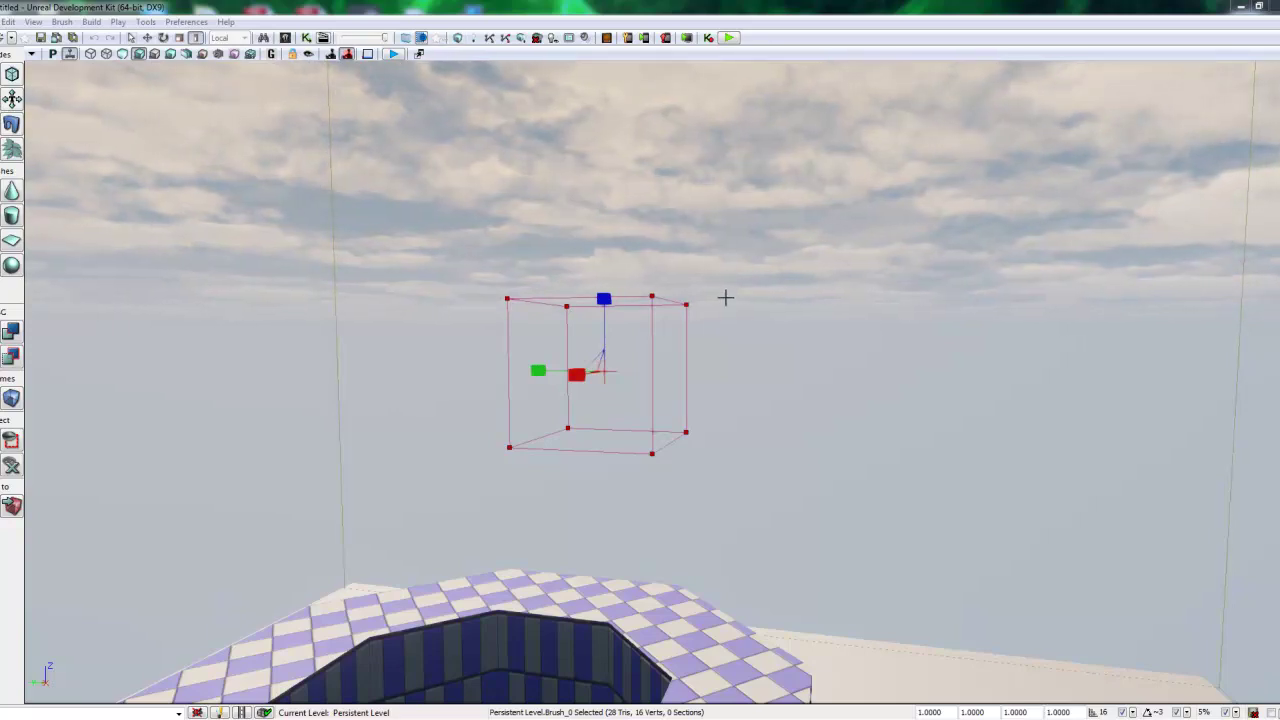
mouse_move(794, 366)
right_mouse_down()
mouse_move(766, 371)
mouse_move(731, 449)
mouse_move(823, 329)
mouse_move(829, 294)
mouse_move(818, 336)
mouse_move(857, 400)
mouse_move(814, 320)
mouse_move(609, 268)
right_mouse_up()
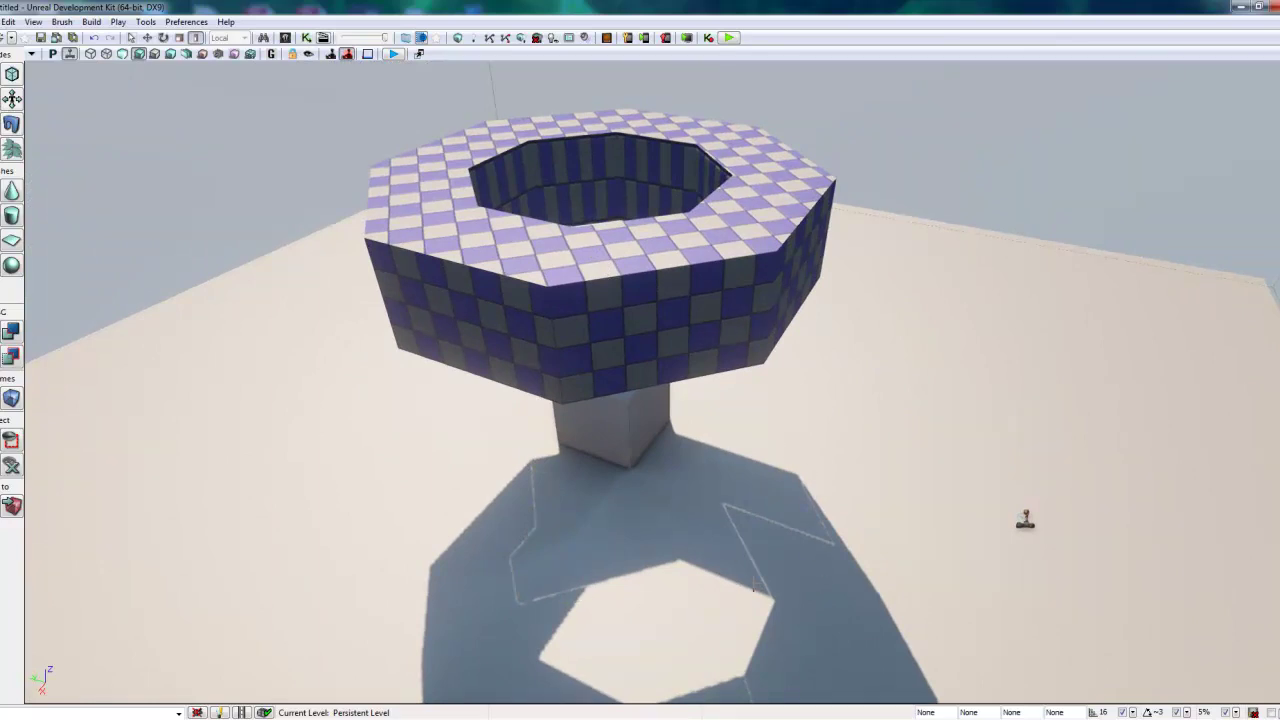
right_click_drag(754, 587, 716, 479)
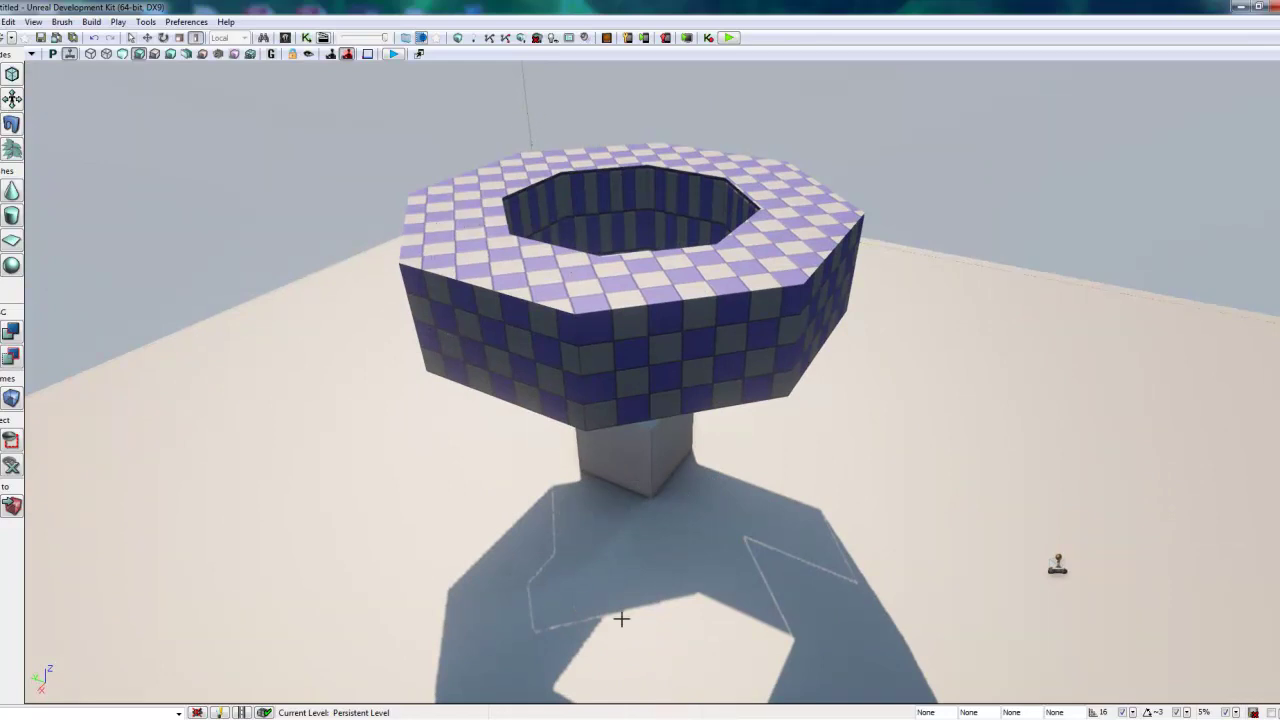
right_click_drag(800, 560, 771, 623)
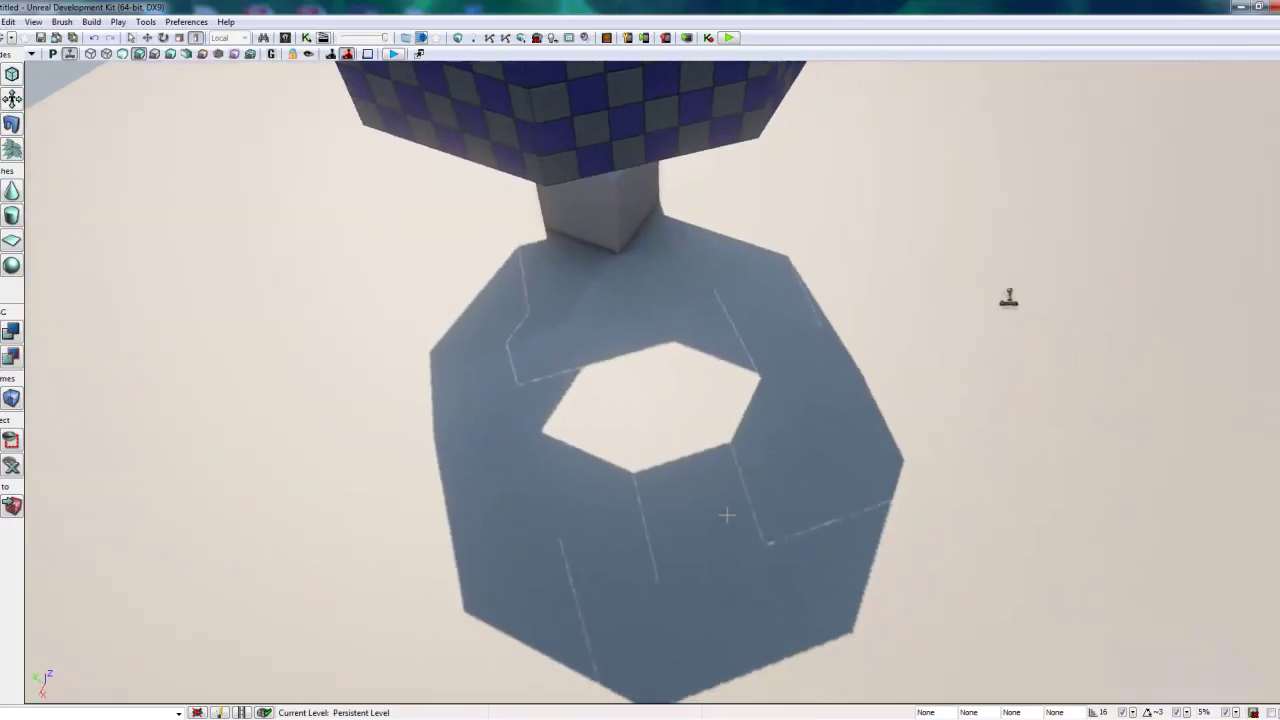
right_click_drag(758, 562, 576, 427)
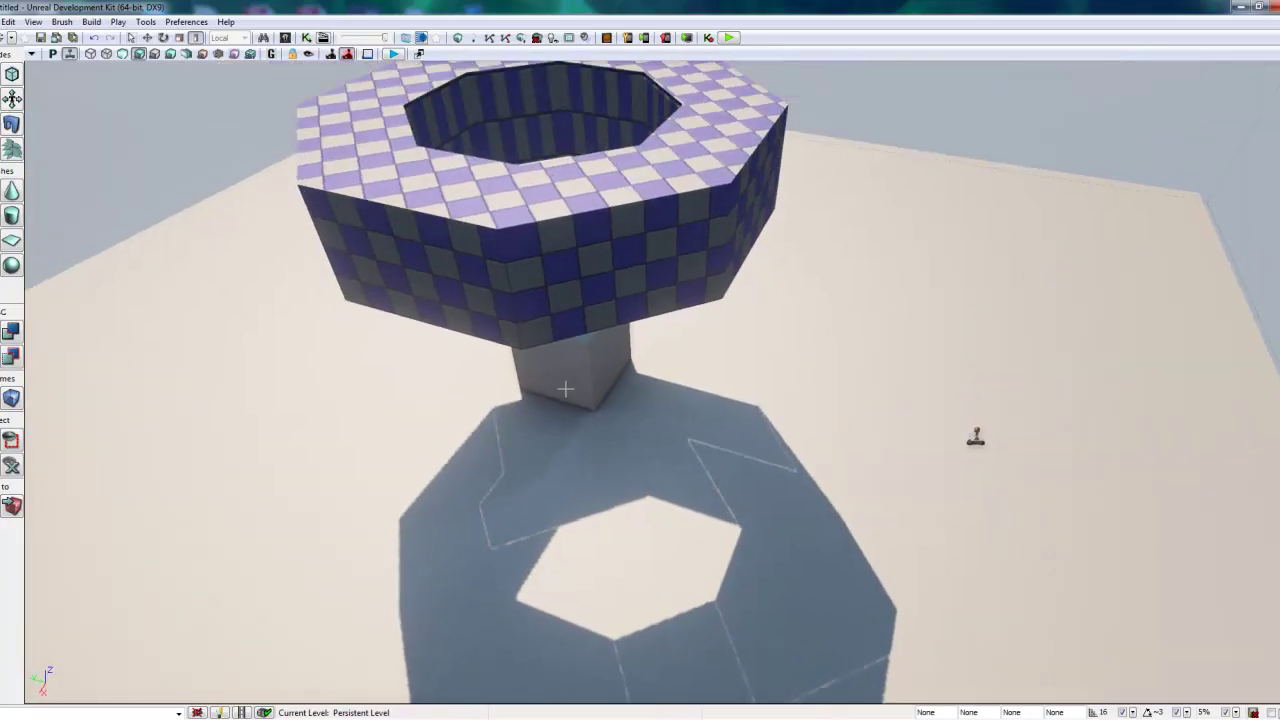
right_click_drag(594, 334, 526, 253)
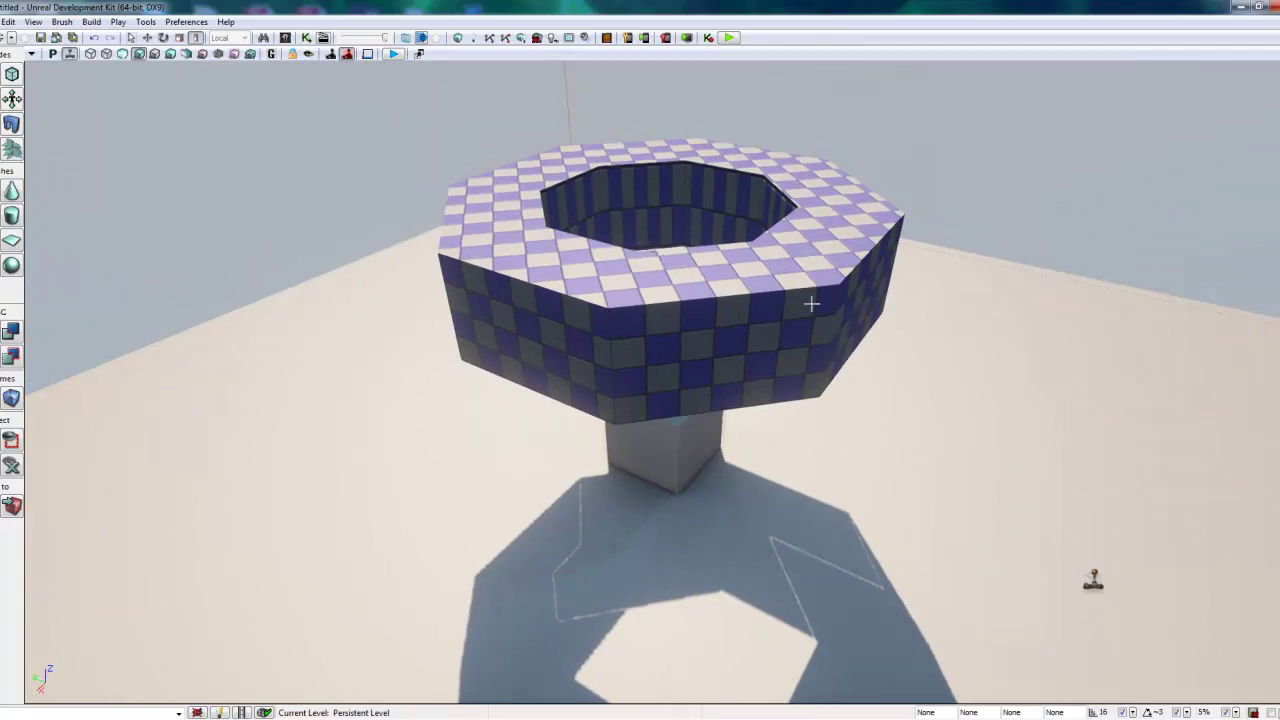
right_click_drag(811, 303, 814, 291)
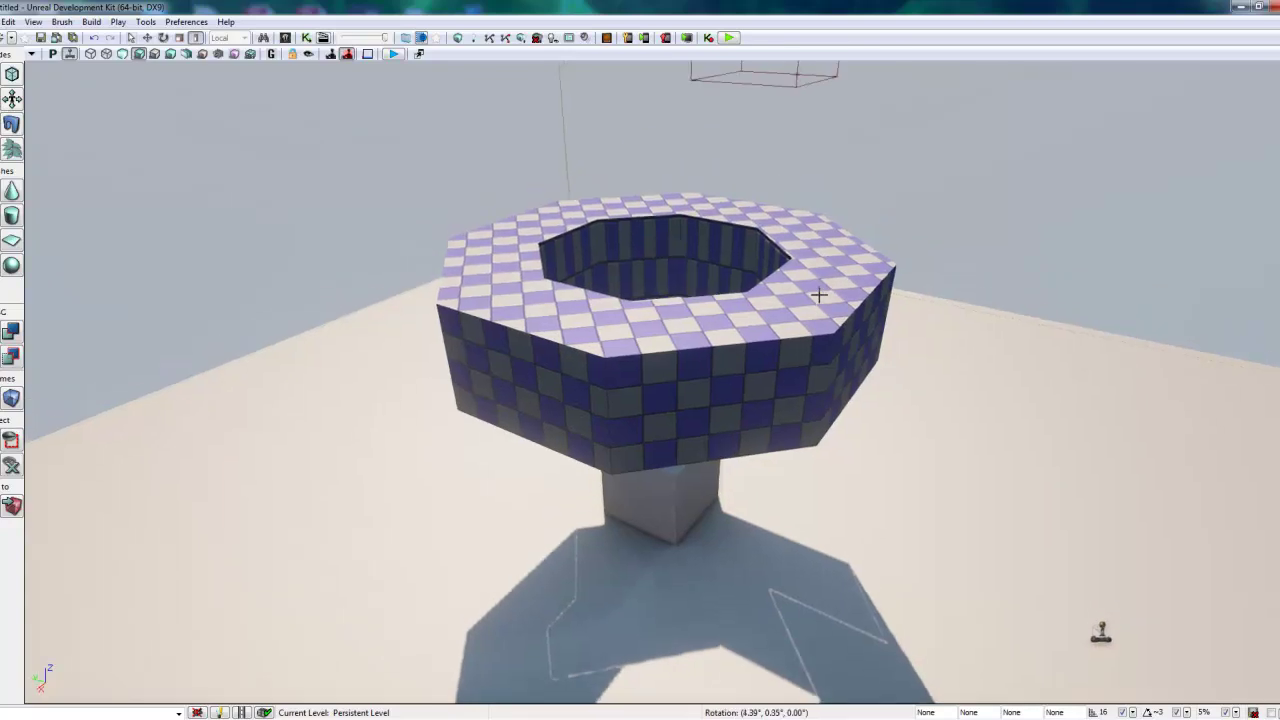
Rebuild geometry, run Build All for lighting, and close the Map Check lighting warning report.
left_click(459, 39)
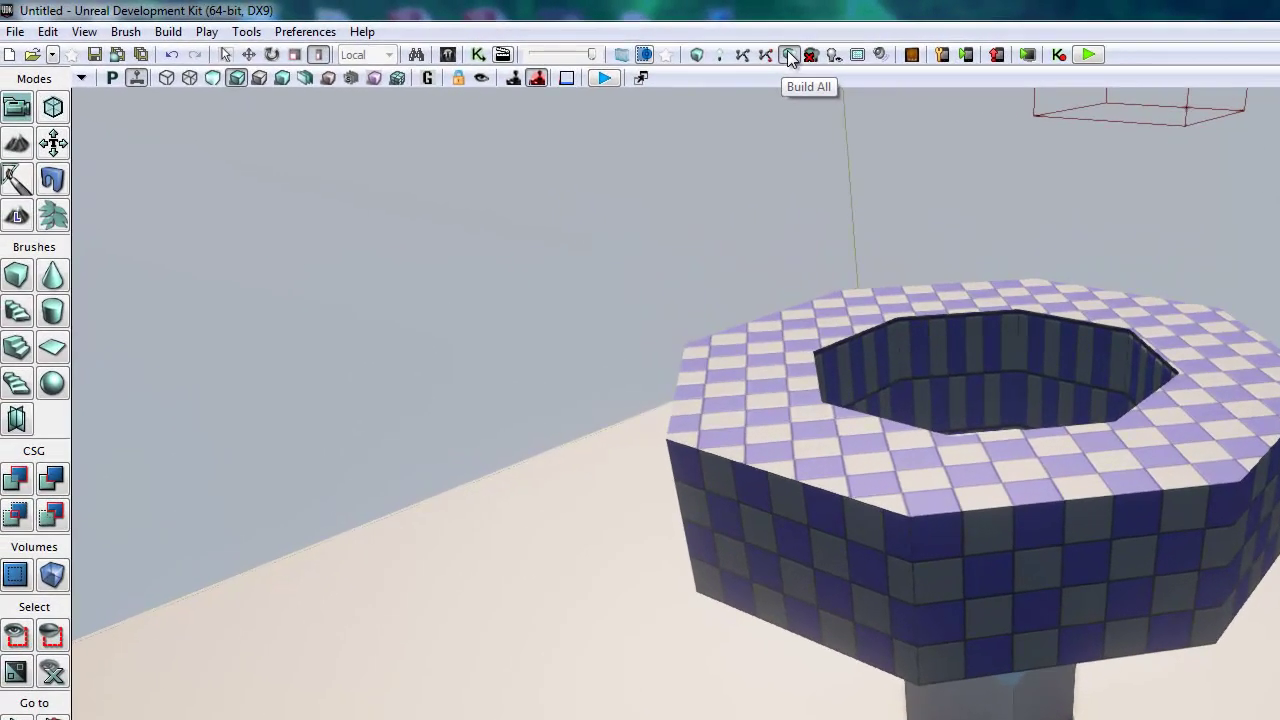
left_click(789, 57)
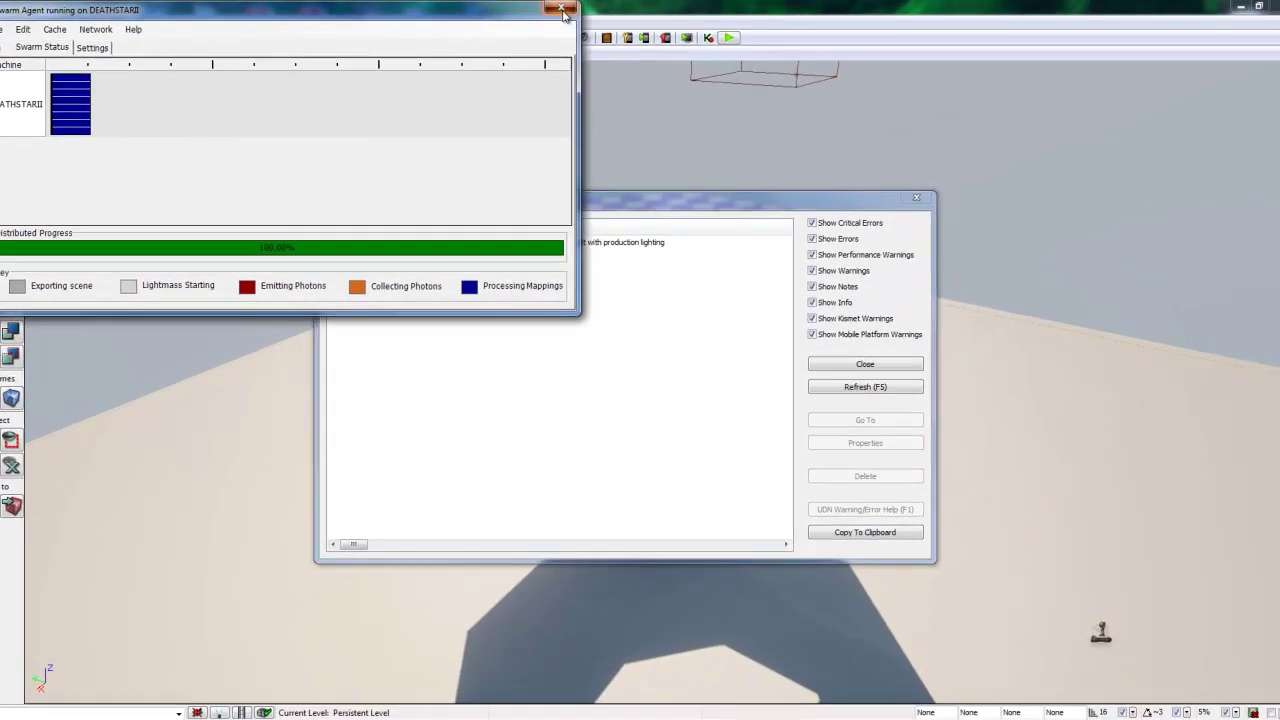
left_click(847, 13)
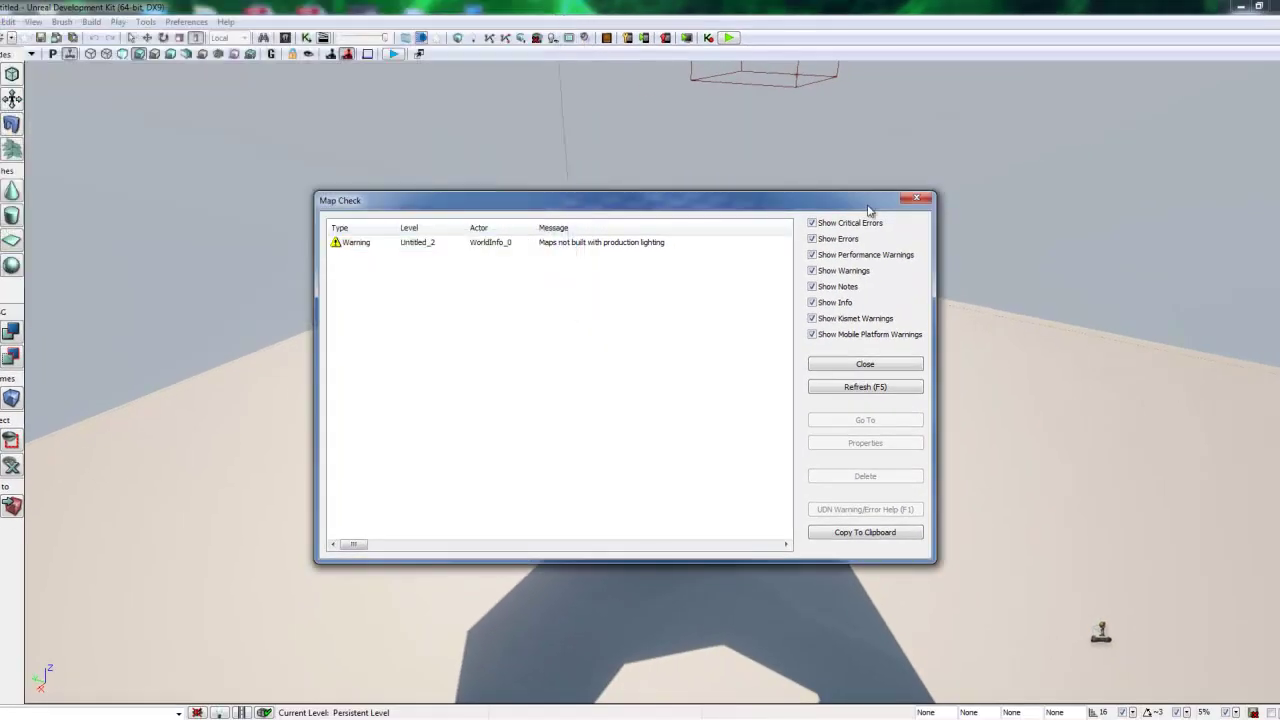
left_click(411, 245)
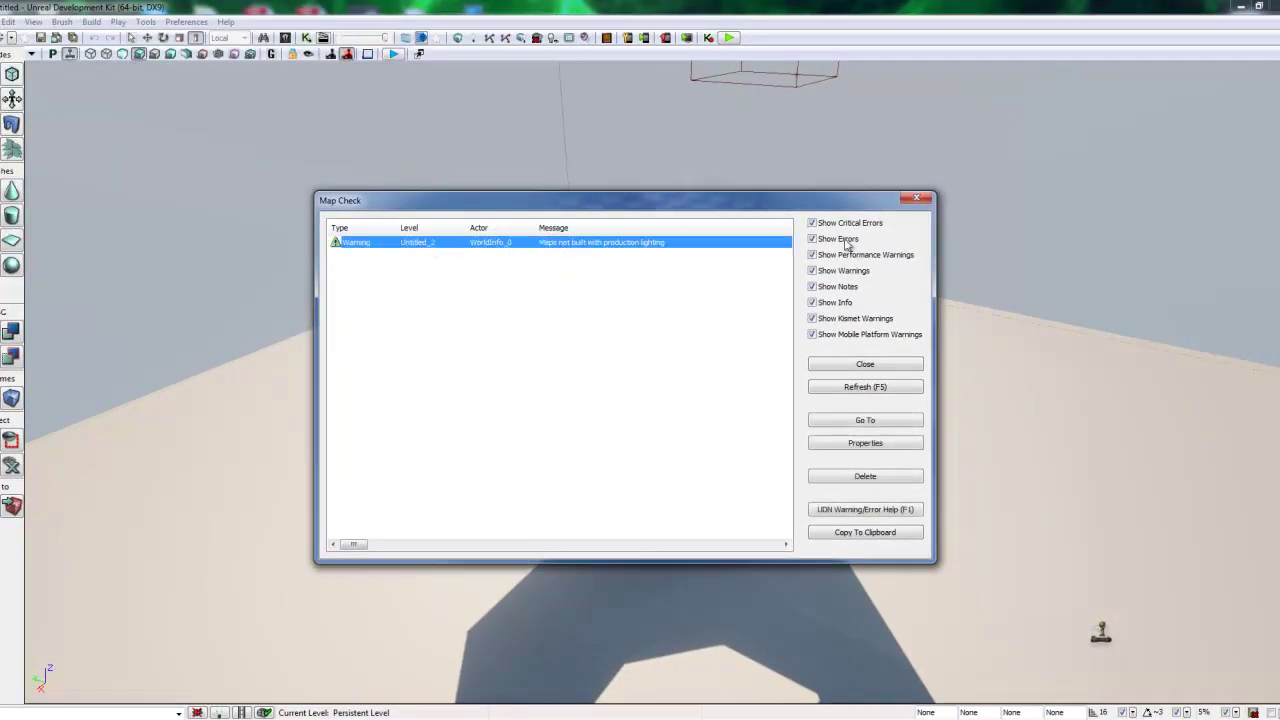
left_click(916, 201)
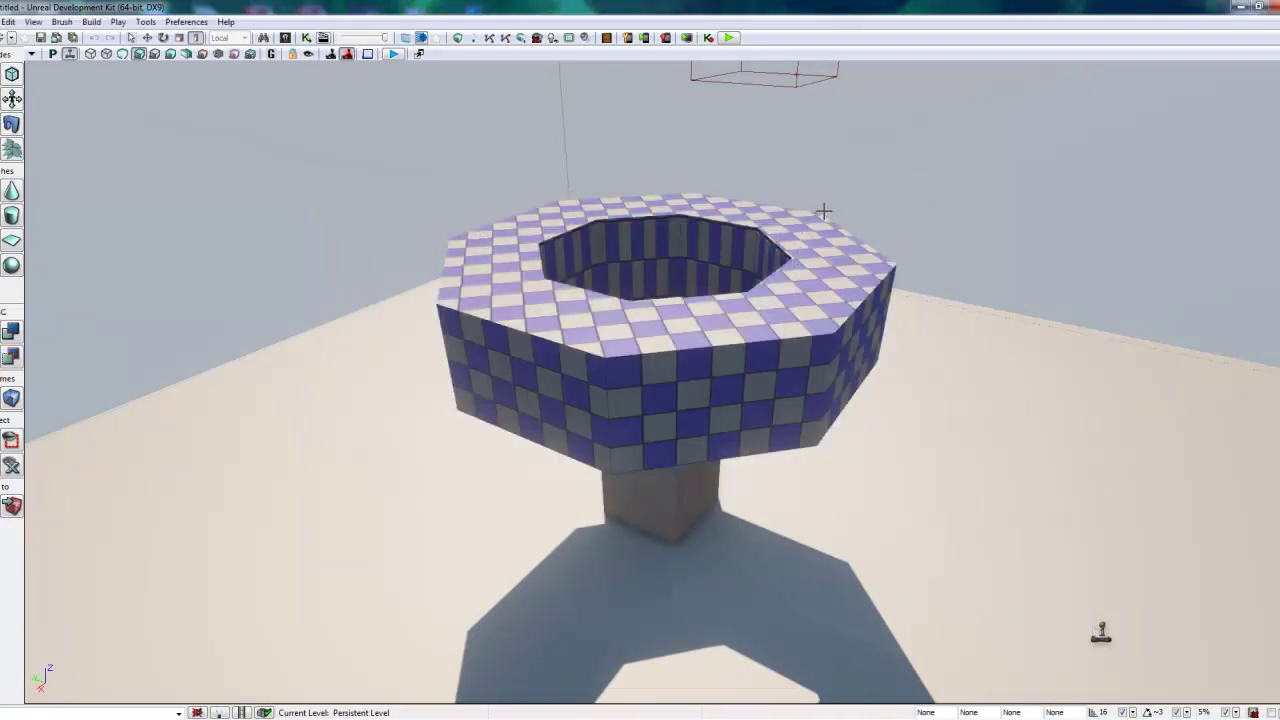
Look over the ring's shadow on the floor and select the PlayerStart beside it.
right_click_drag(820, 214, 826, 326)
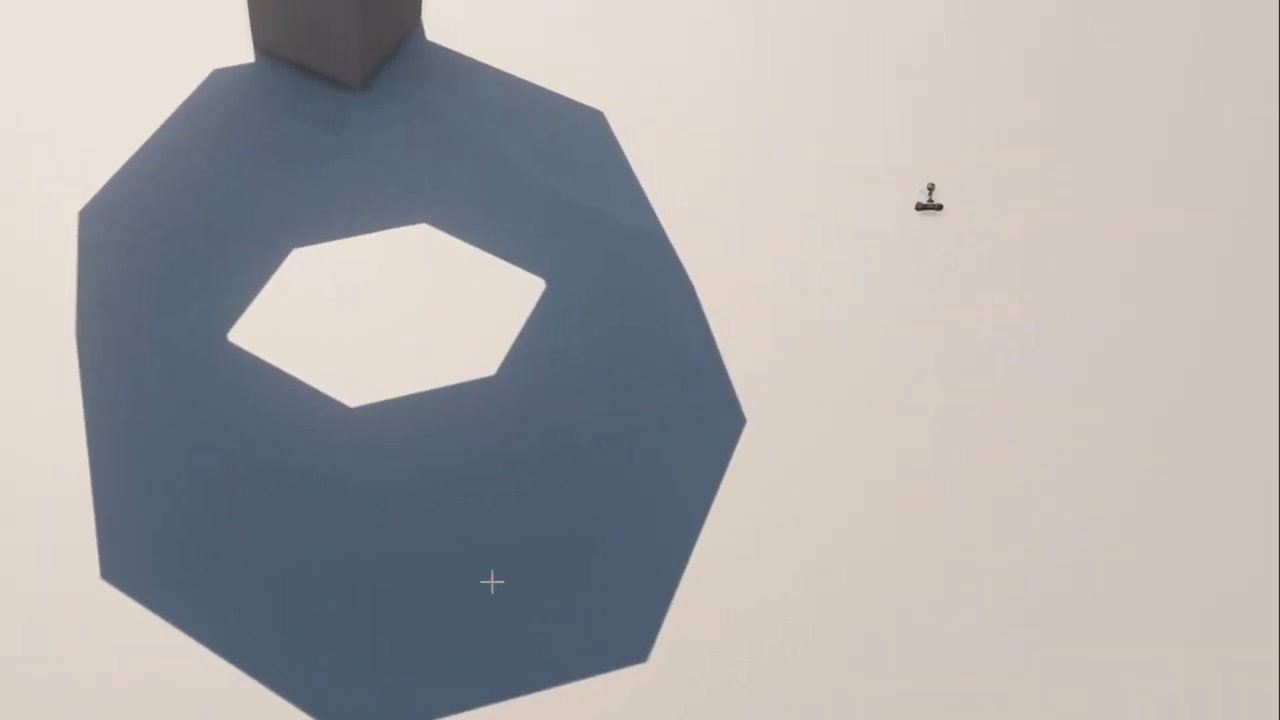
right_click_drag(163, 363, 346, 137)
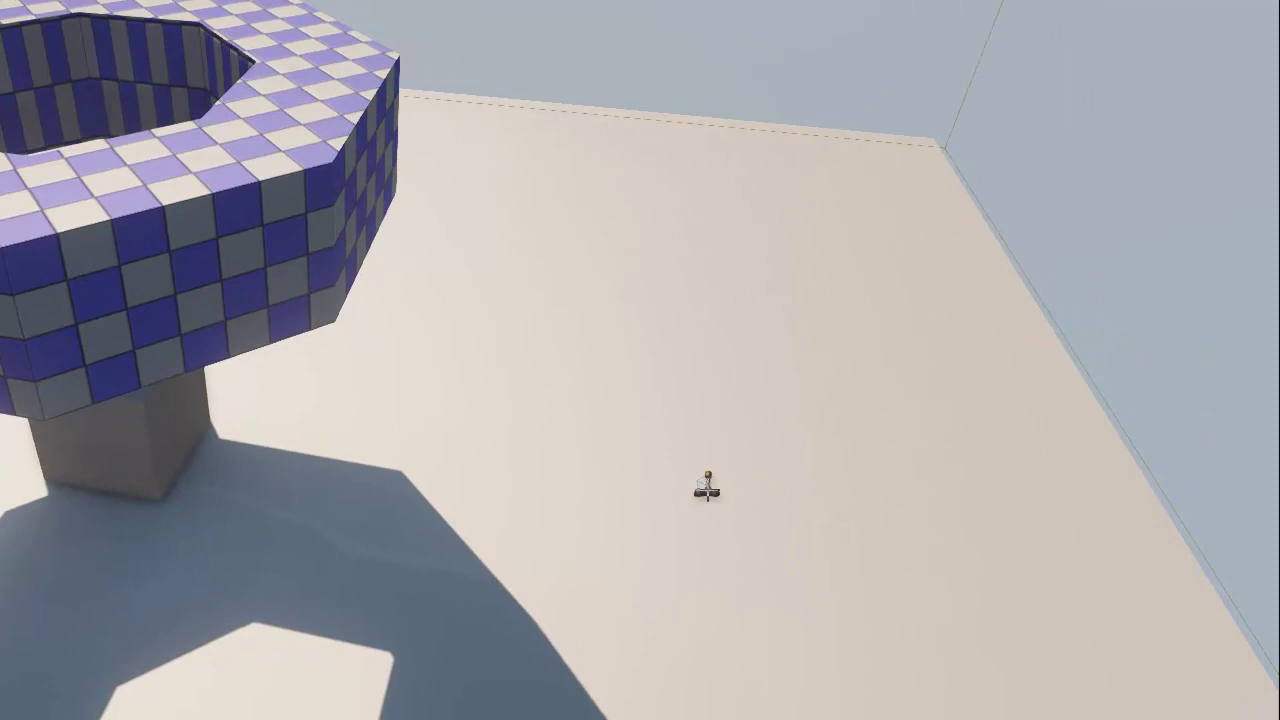
left_click(707, 488)
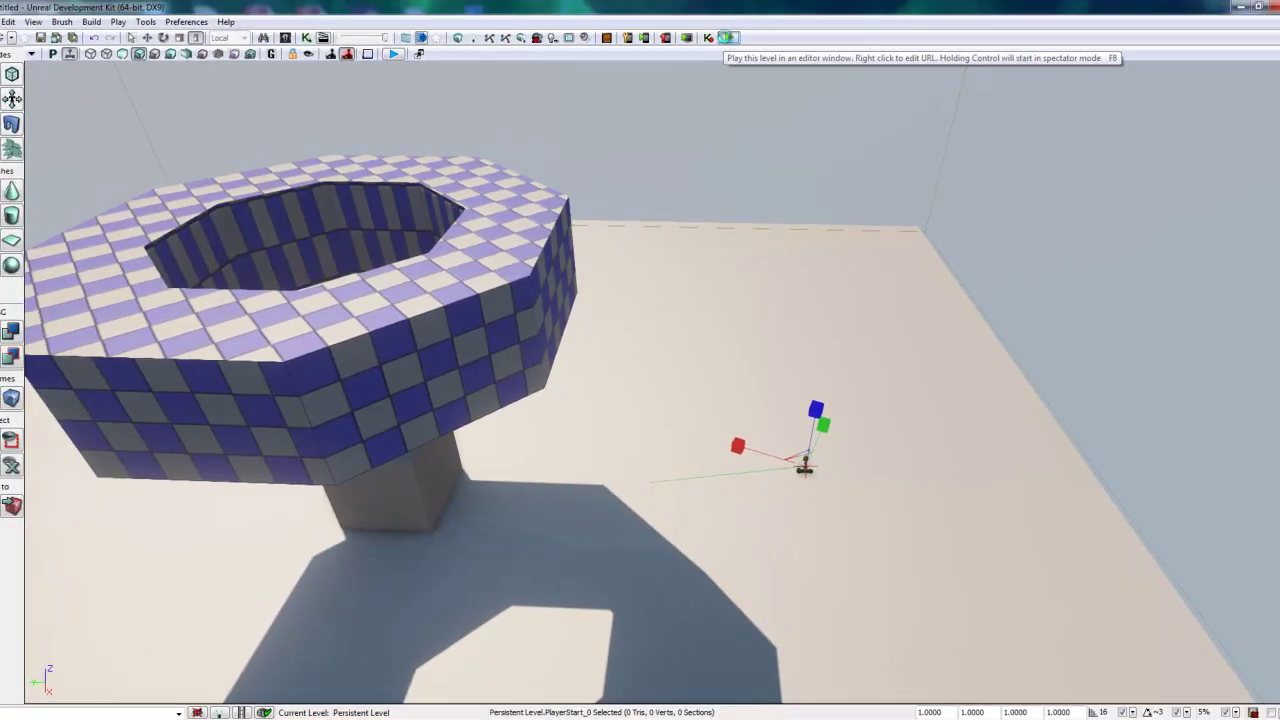
left_click(728, 37)
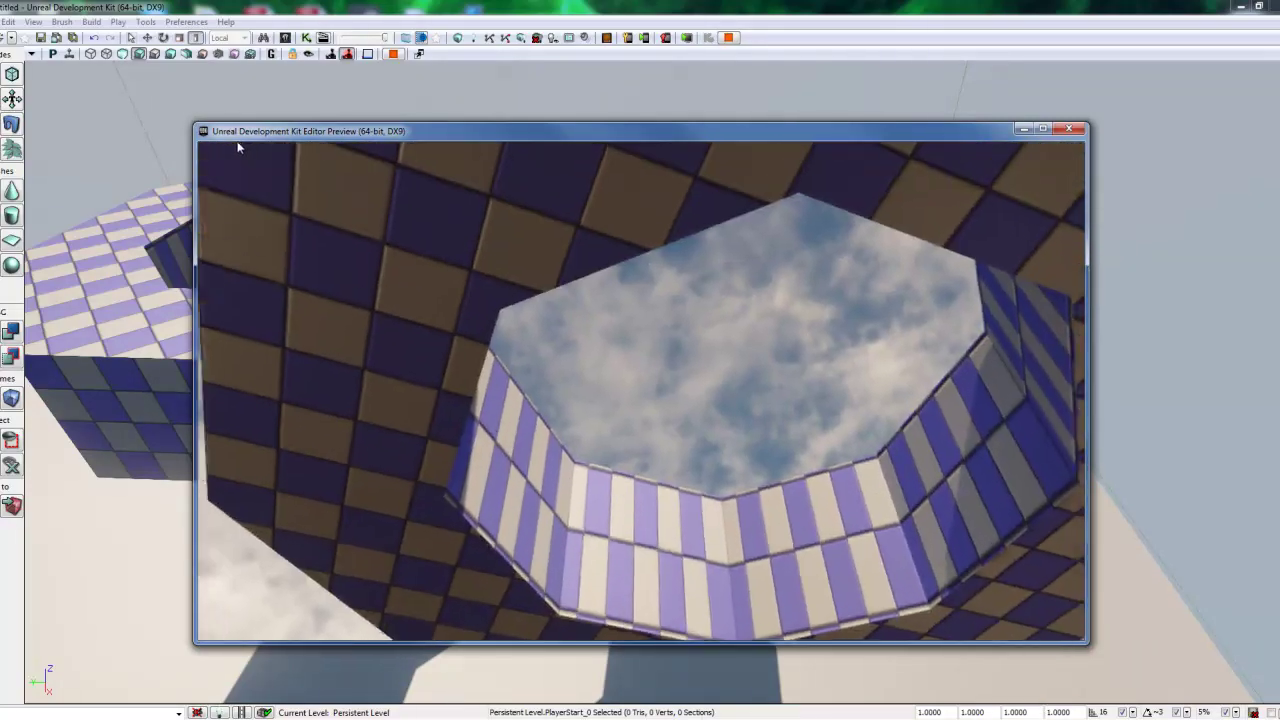
key("w")
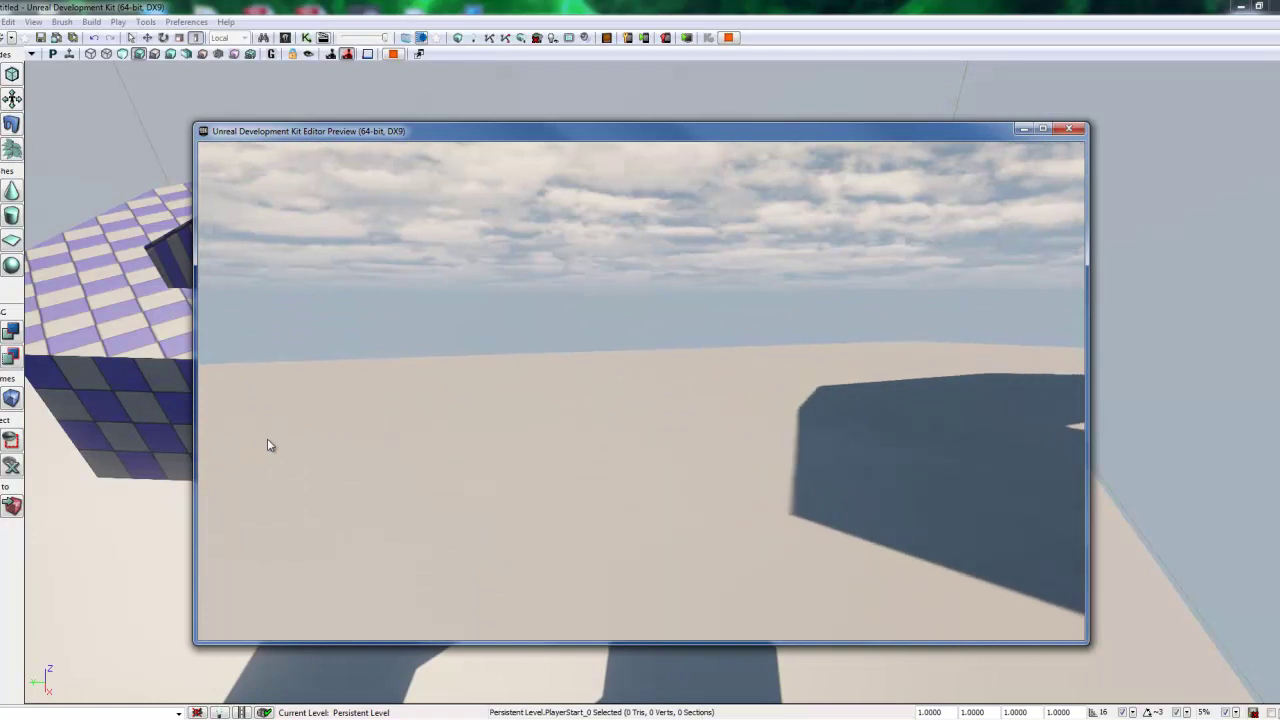
key("w")
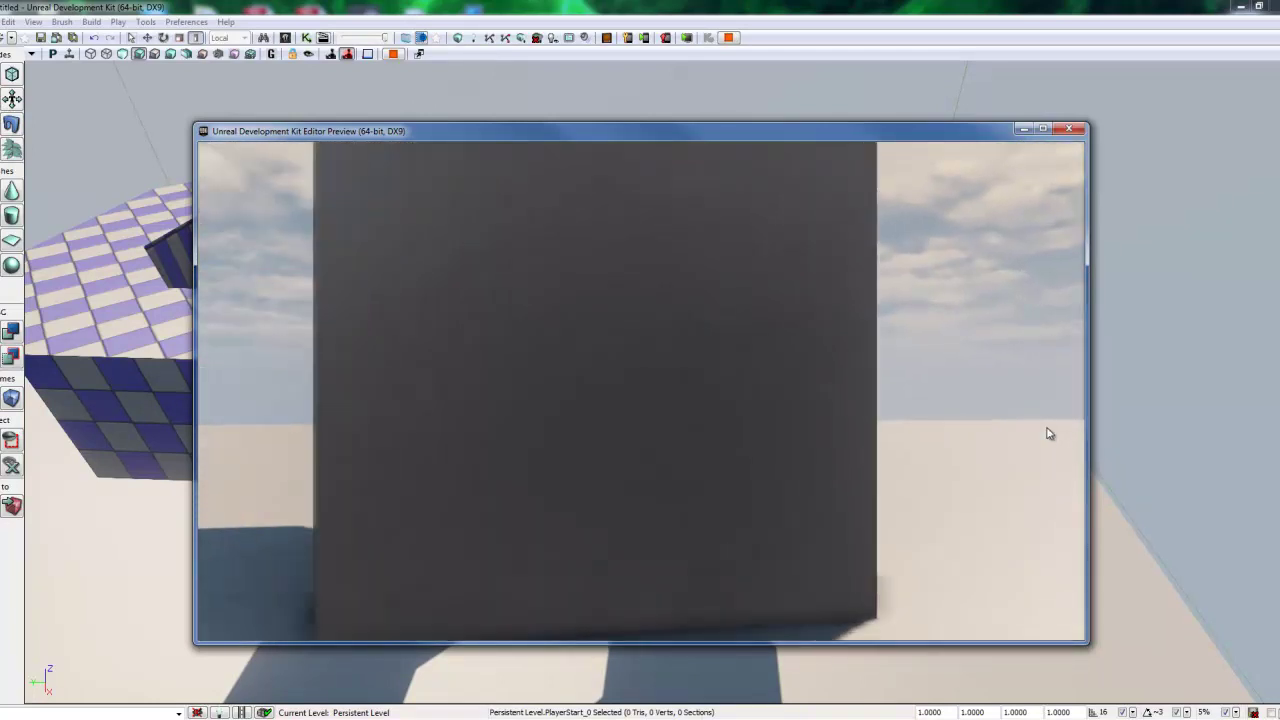
key("s")
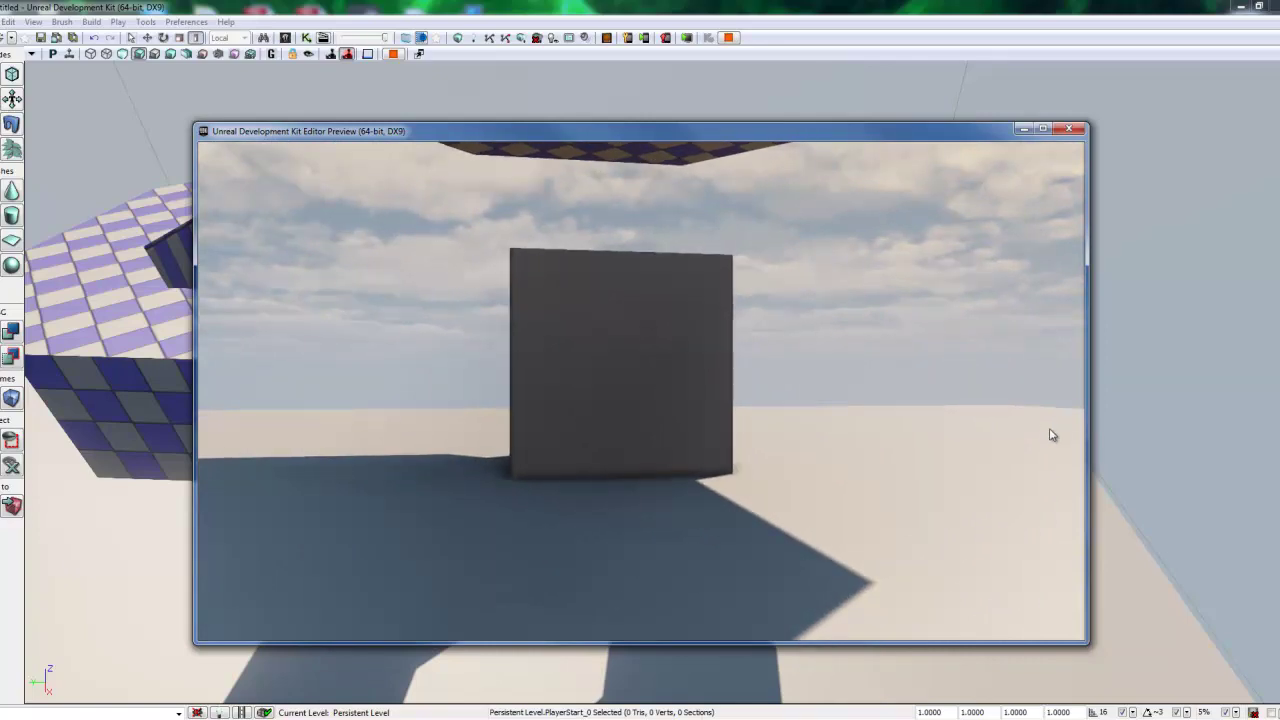
key("Escape")
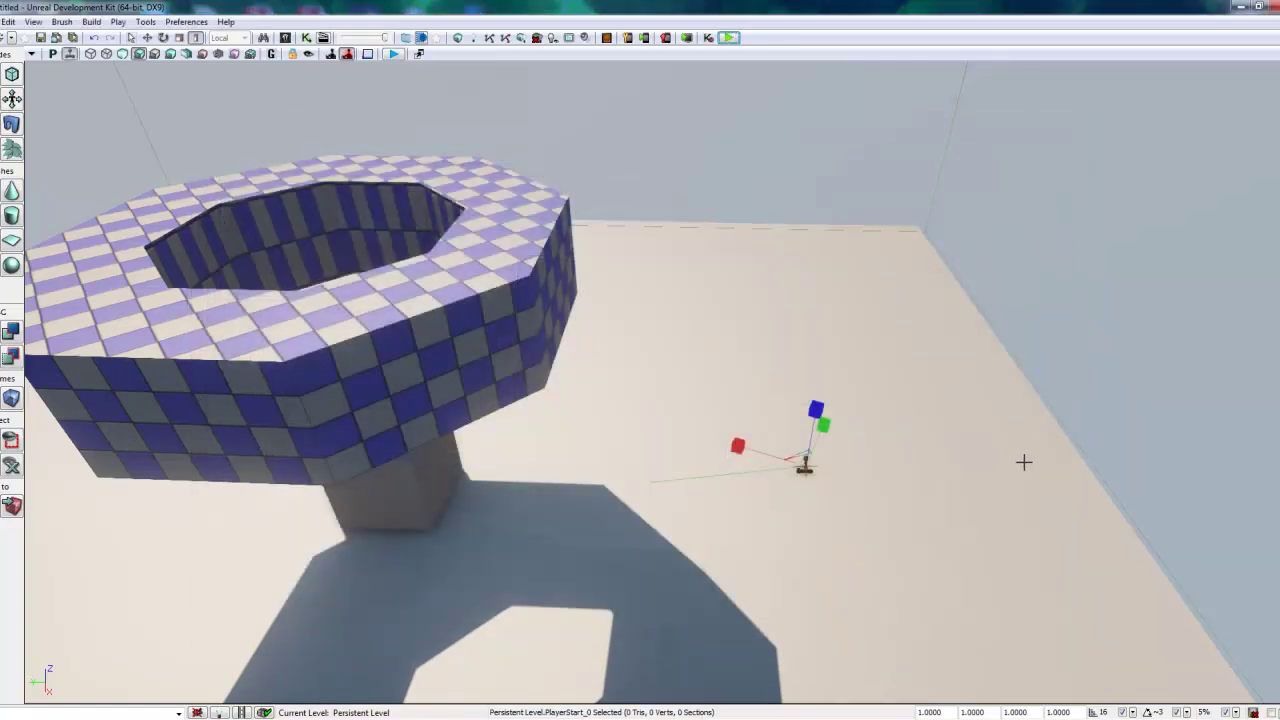
right_click_drag(671, 420, 649, 335)
right_click_drag(451, 227, 355, 250)
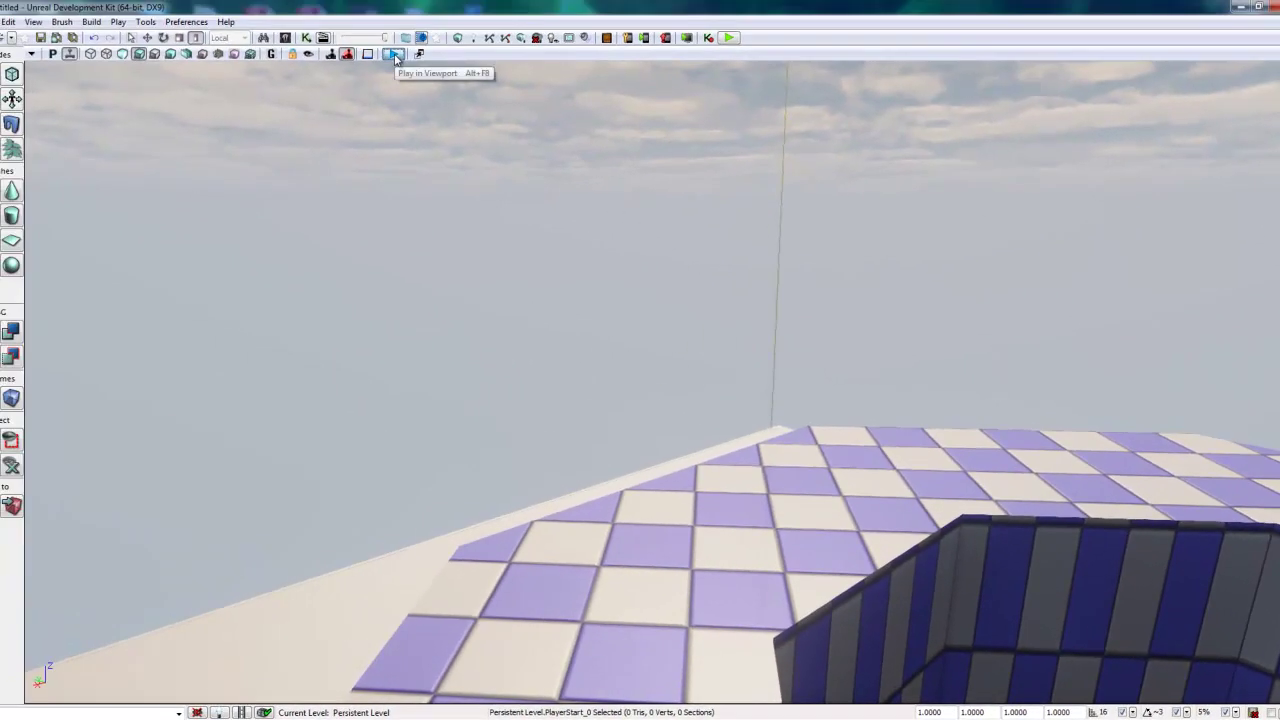
left_click(395, 55)
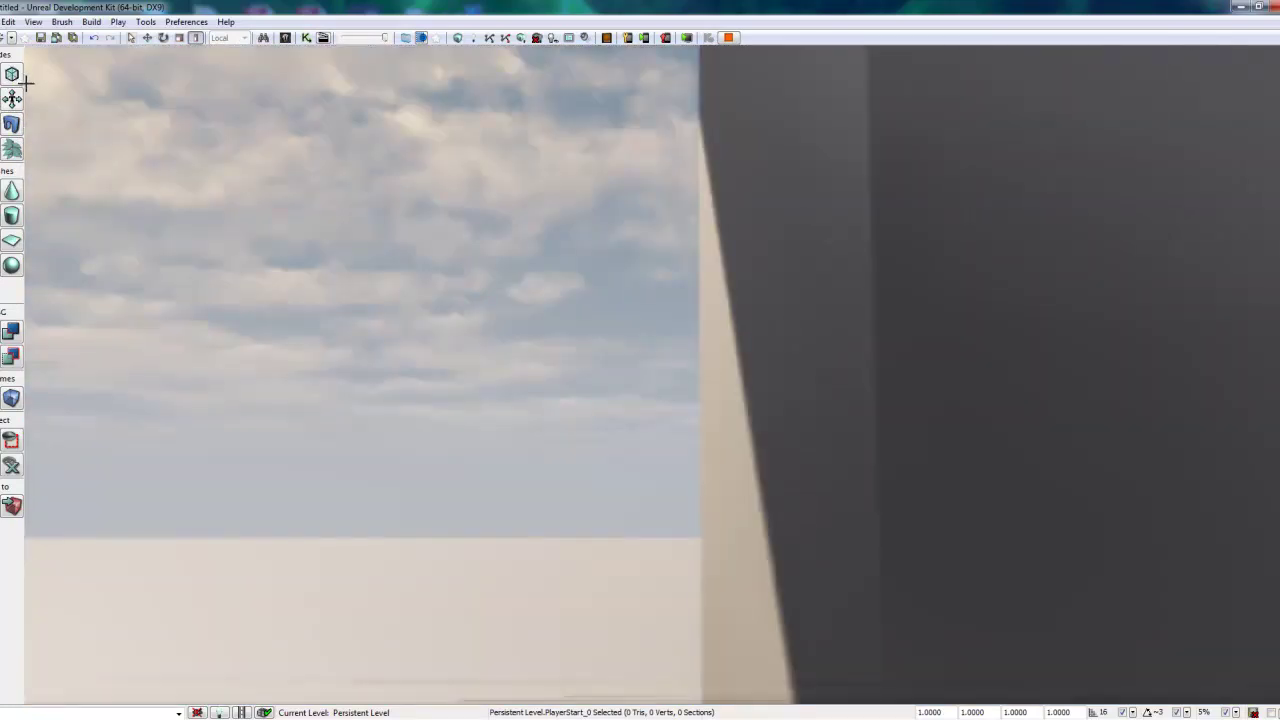
key("Escape")
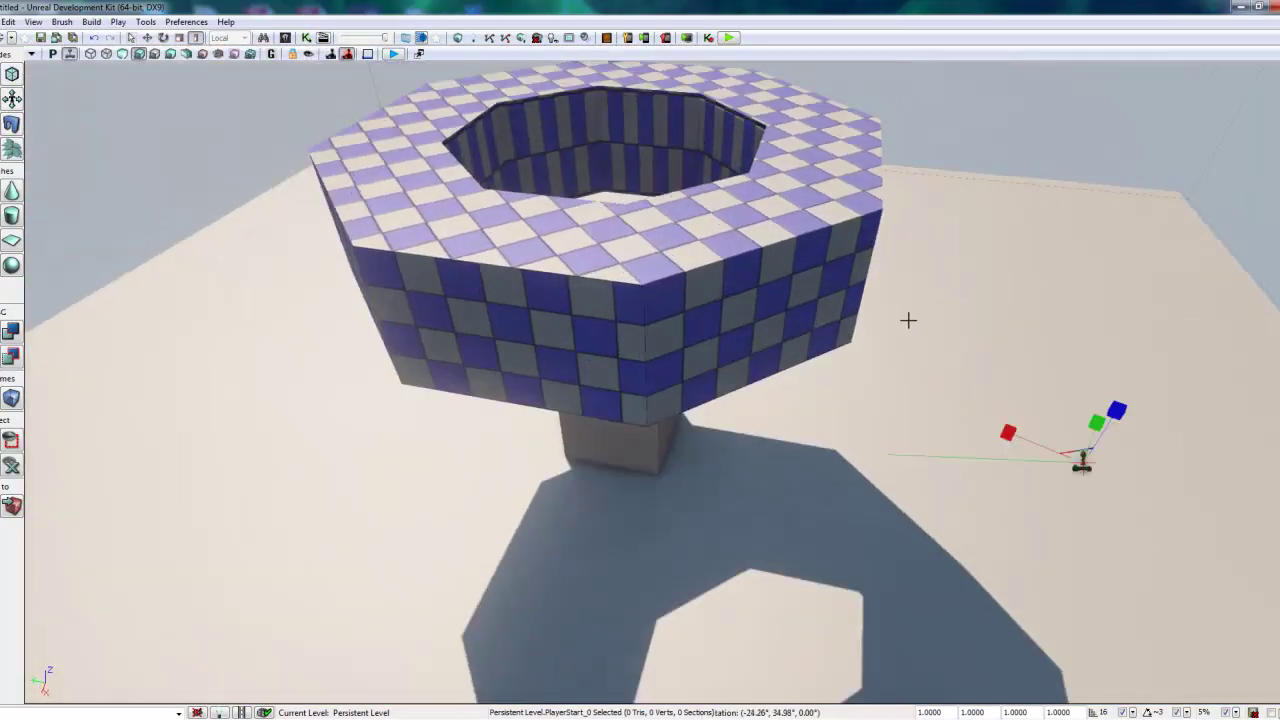
right_click_drag(908, 320, 908, 320)
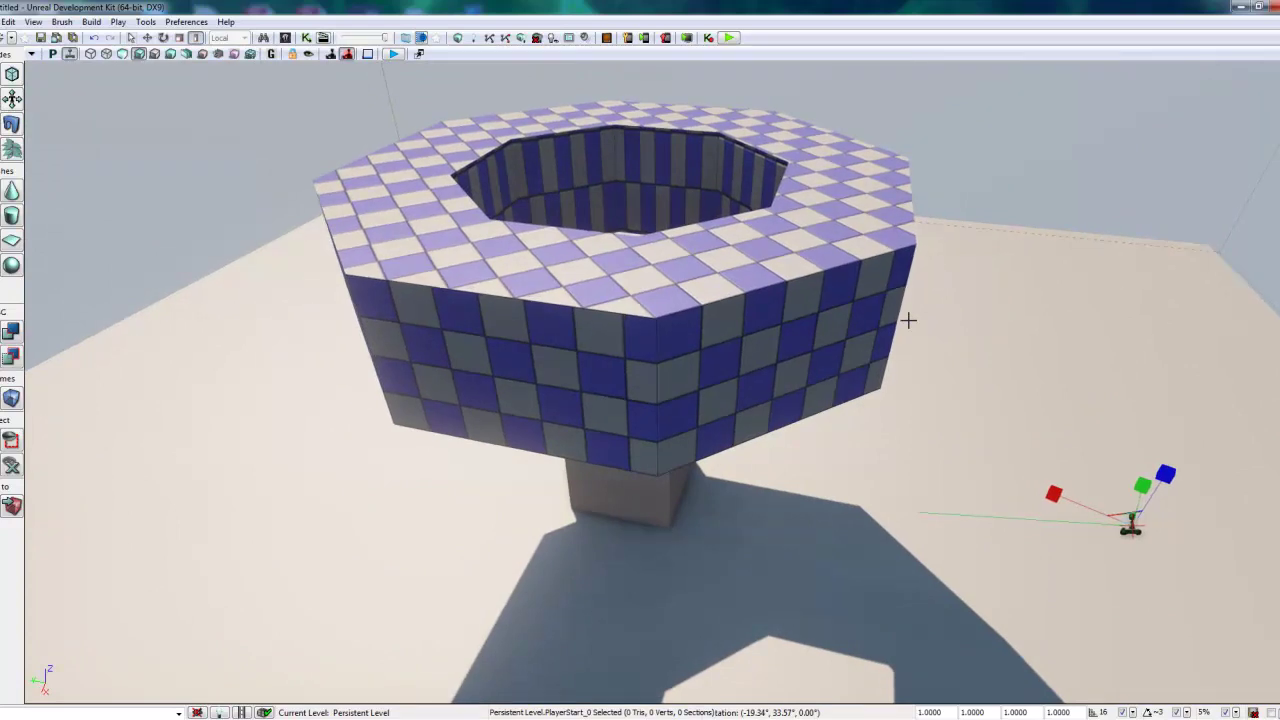
left_click(107, 54)
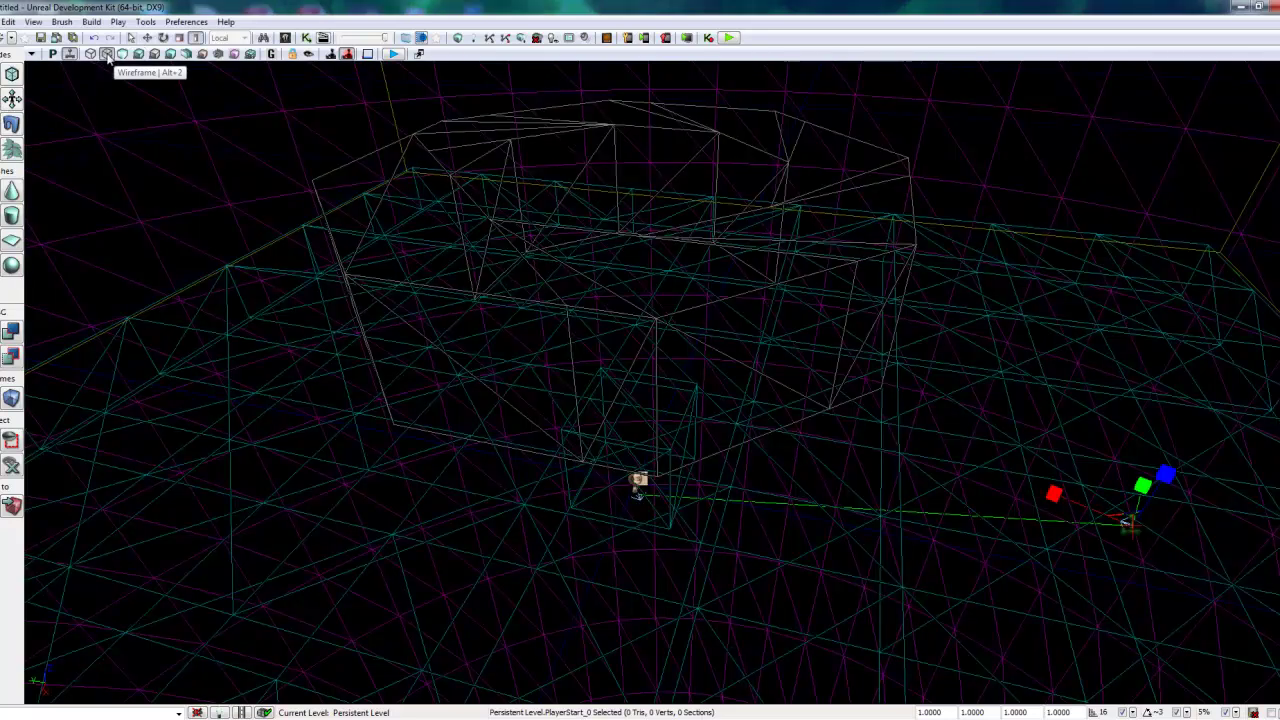
left_click(138, 54)
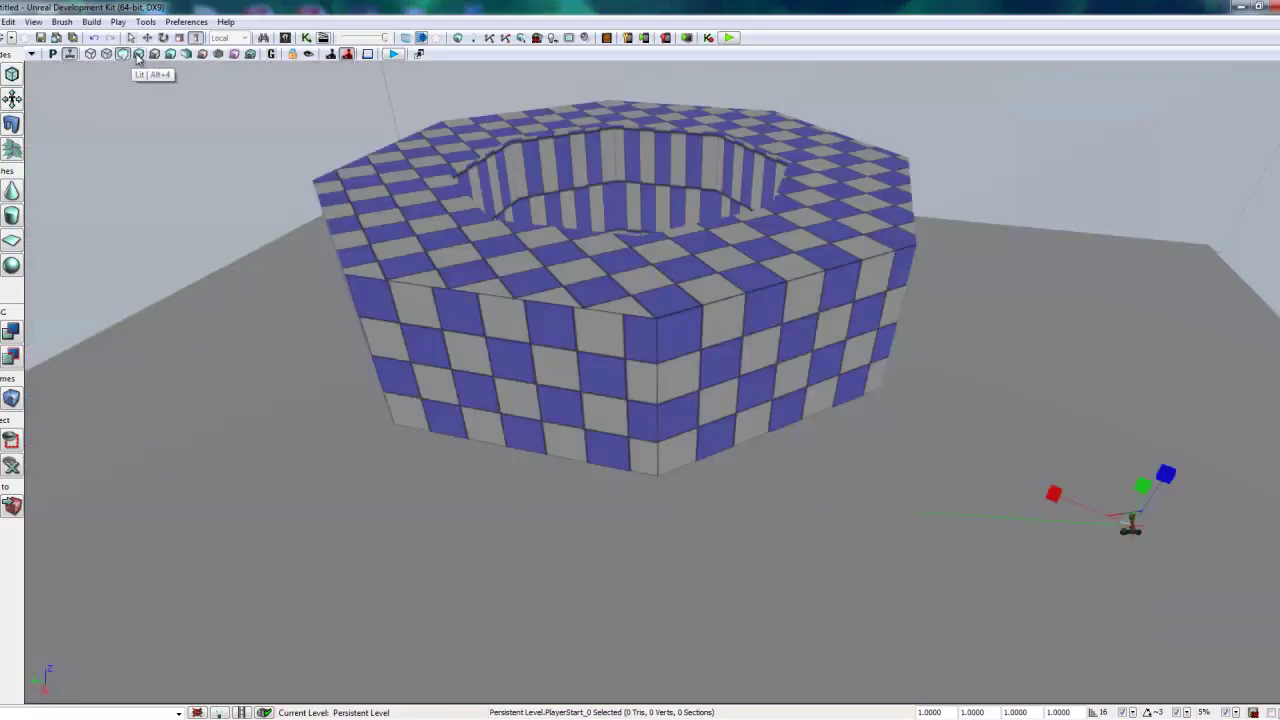
left_click(138, 54)
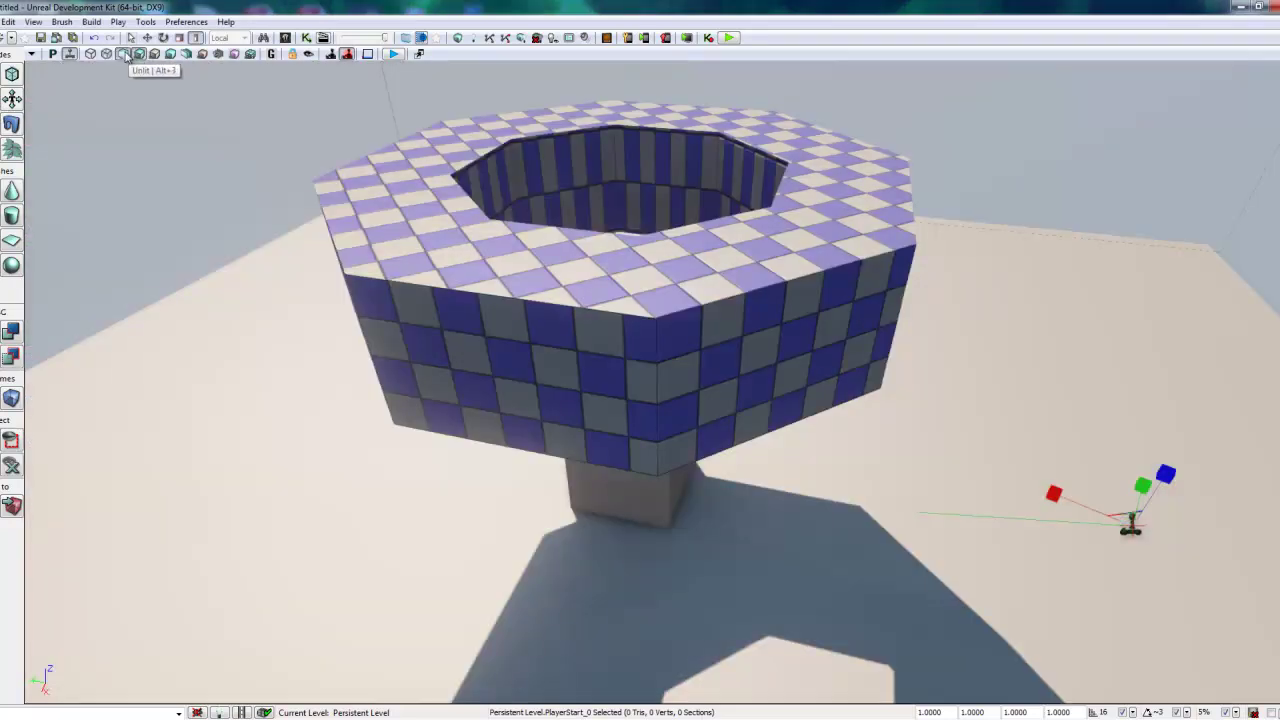
left_click(122, 54)
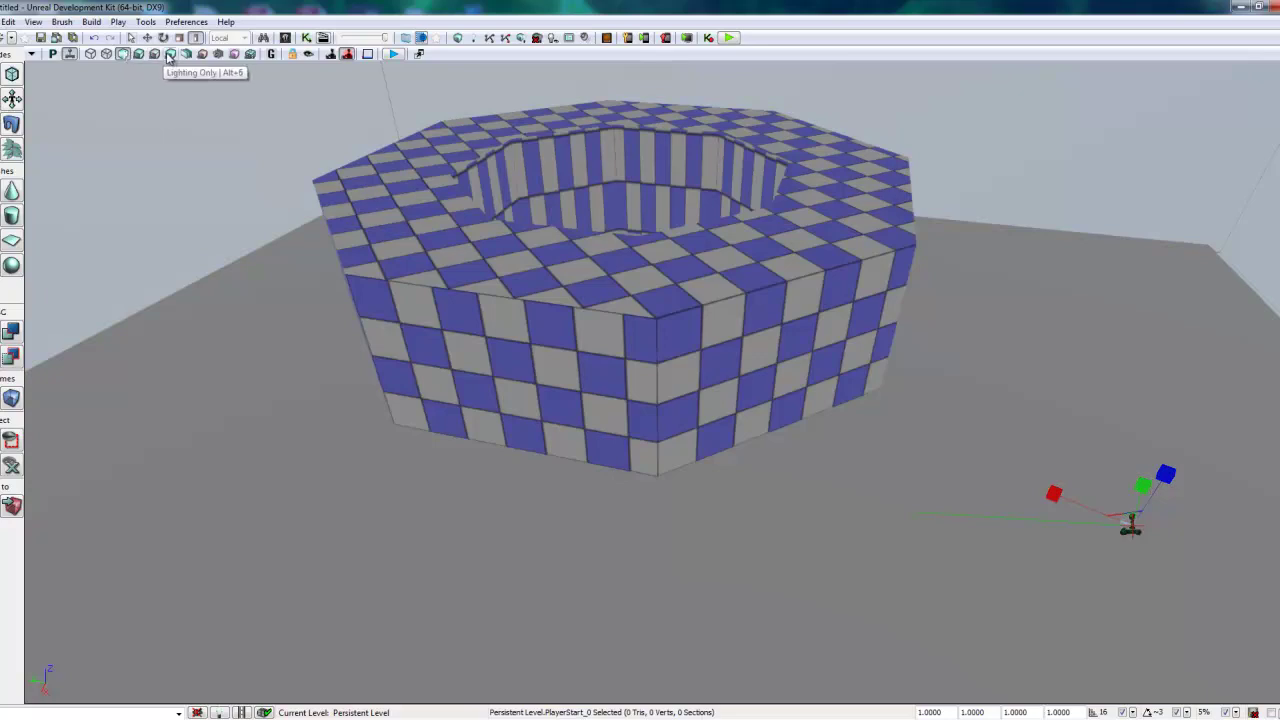
left_click(170, 54)
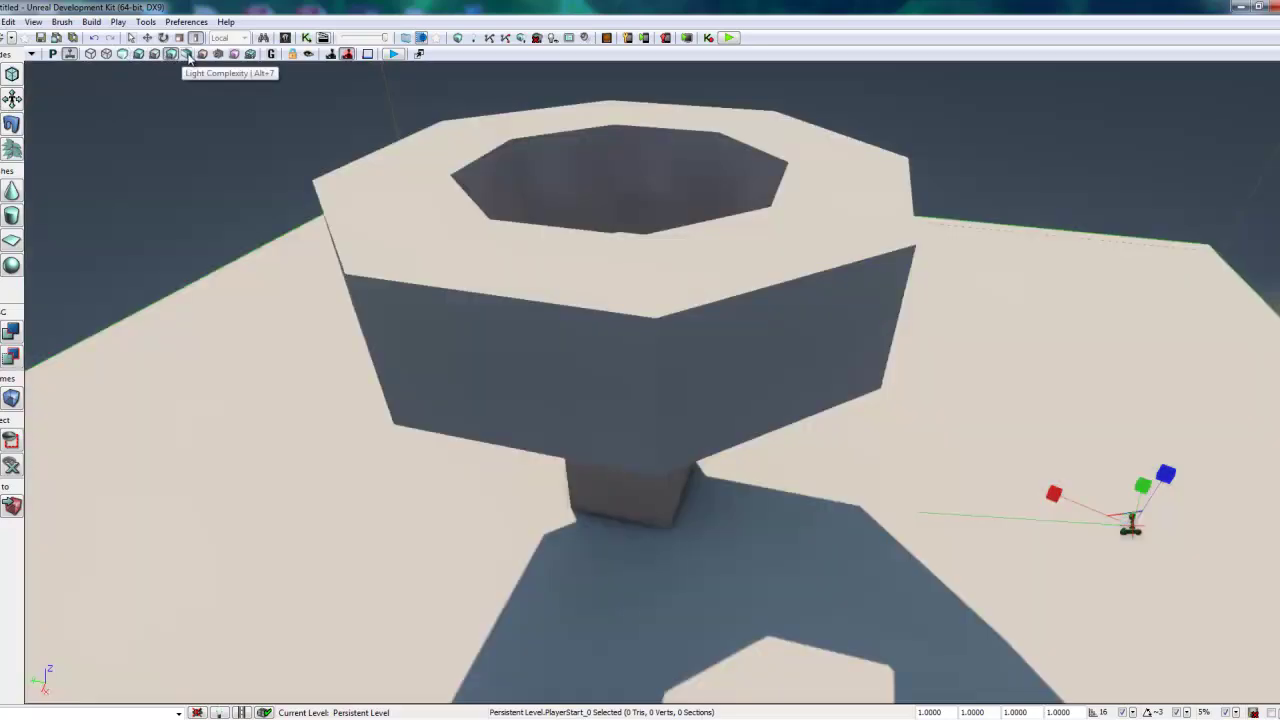
left_click(187, 55)
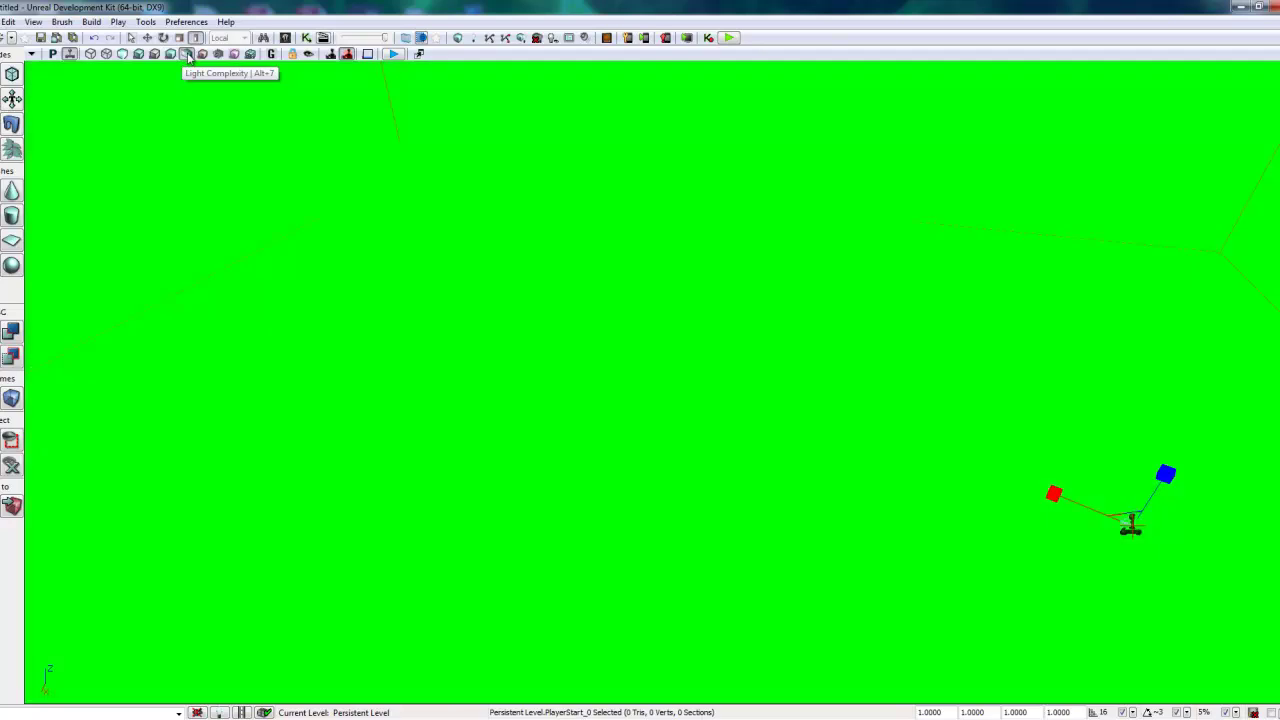
left_click(203, 55)
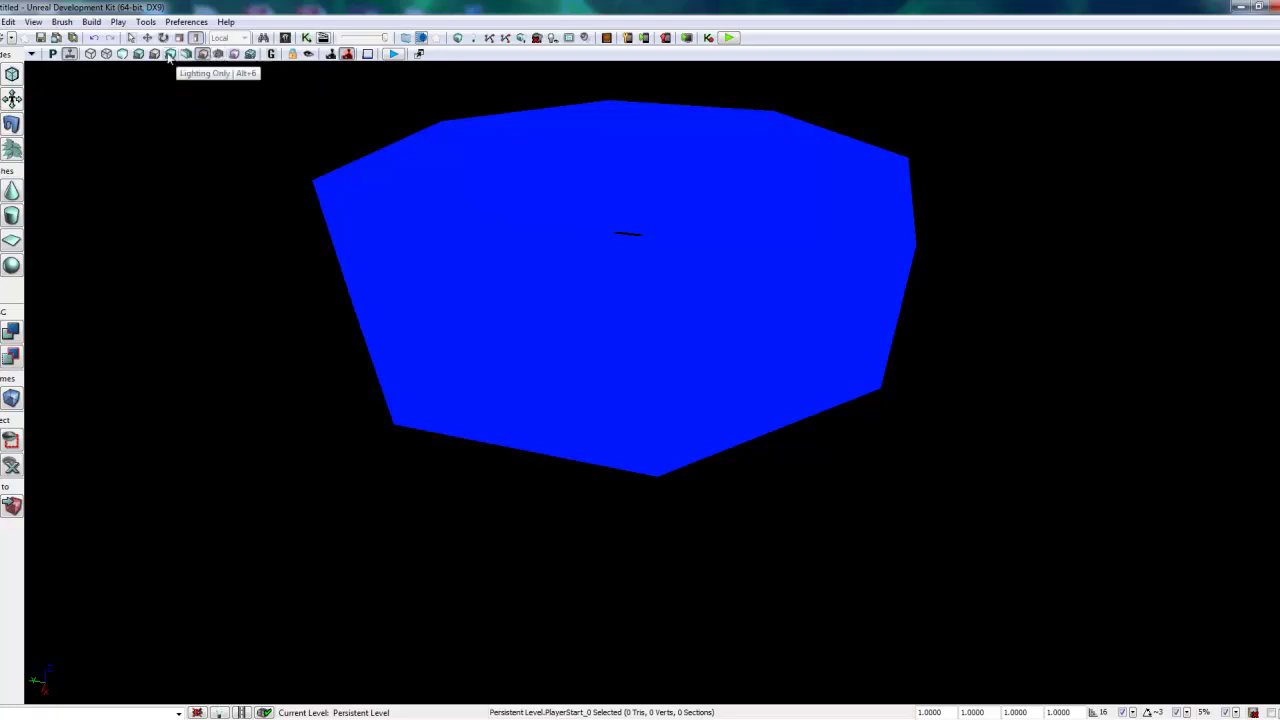
left_click(106, 54)
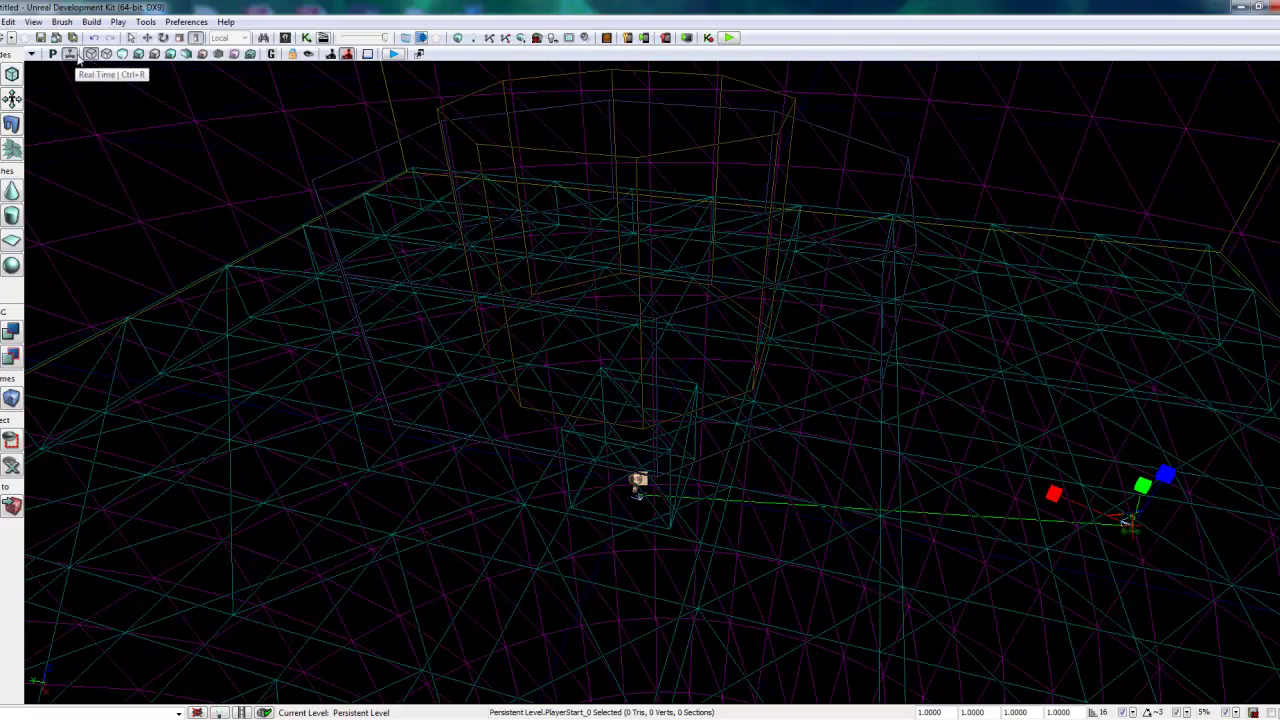
left_click(140, 55)
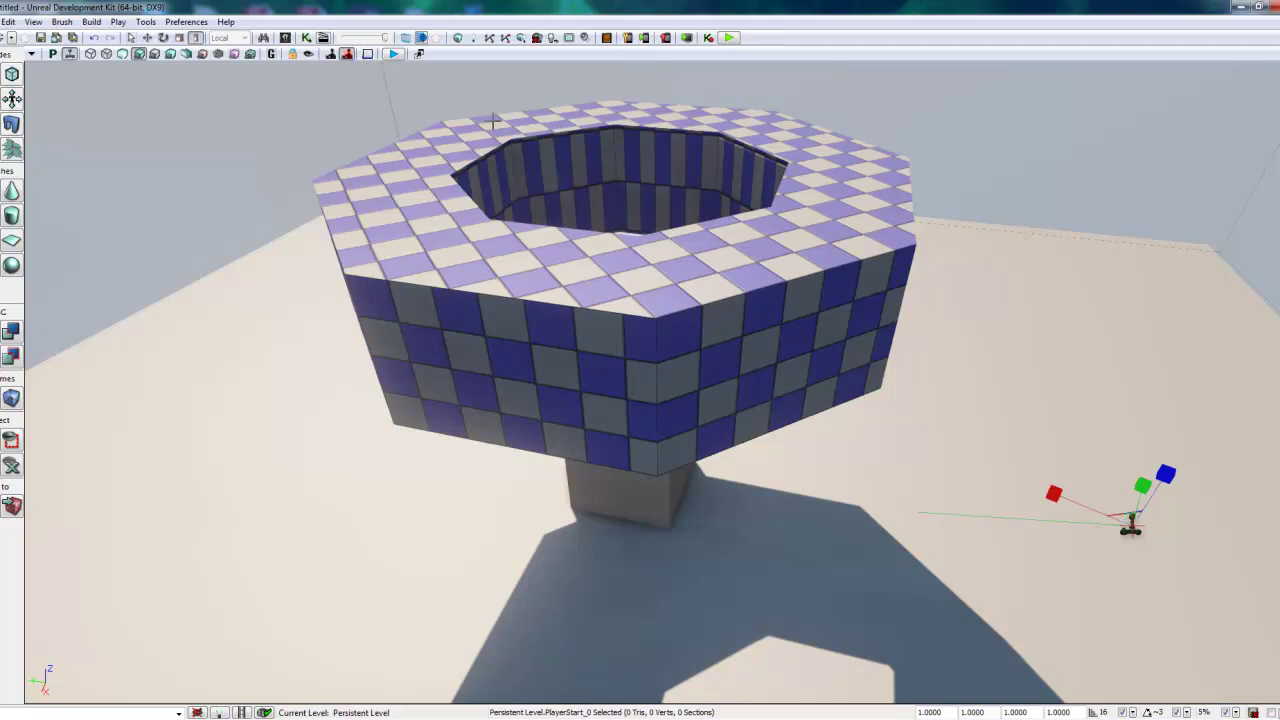
scroll(493, 121, "up", 5)
scroll(420, 186, "down", 8)
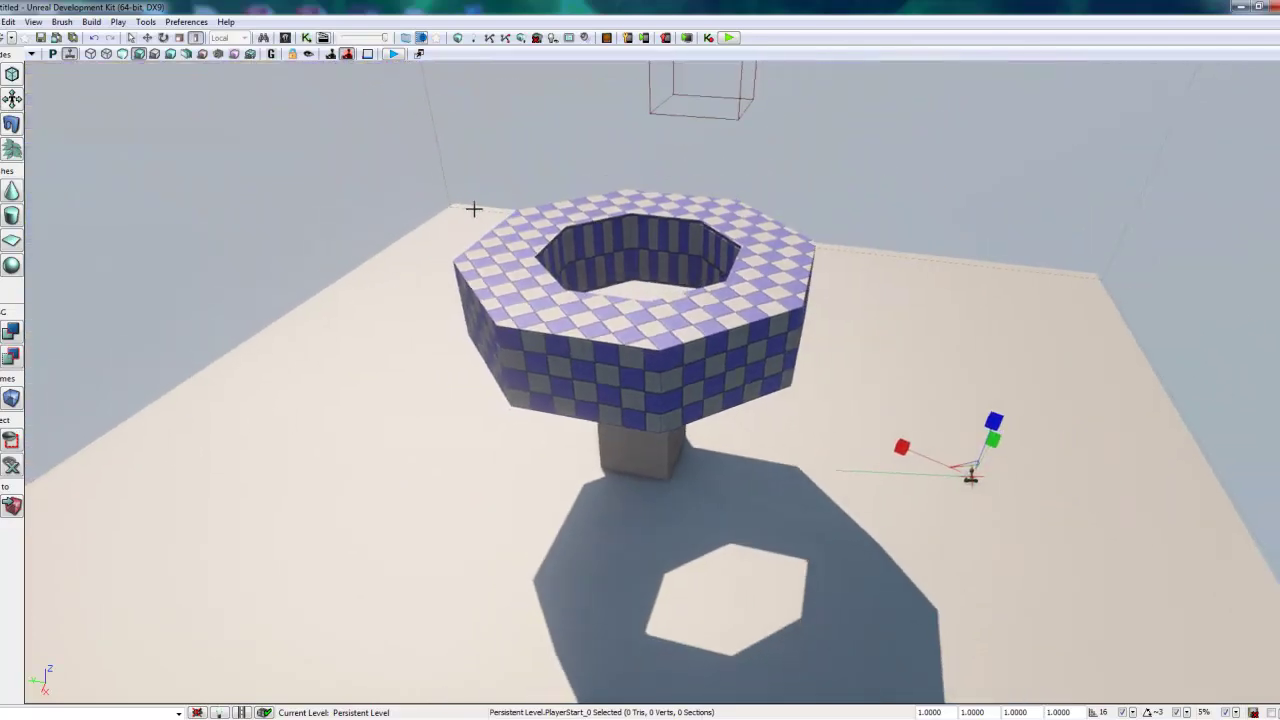
scroll(474, 209, "up", 4)
scroll(460, 190, "down", 4)
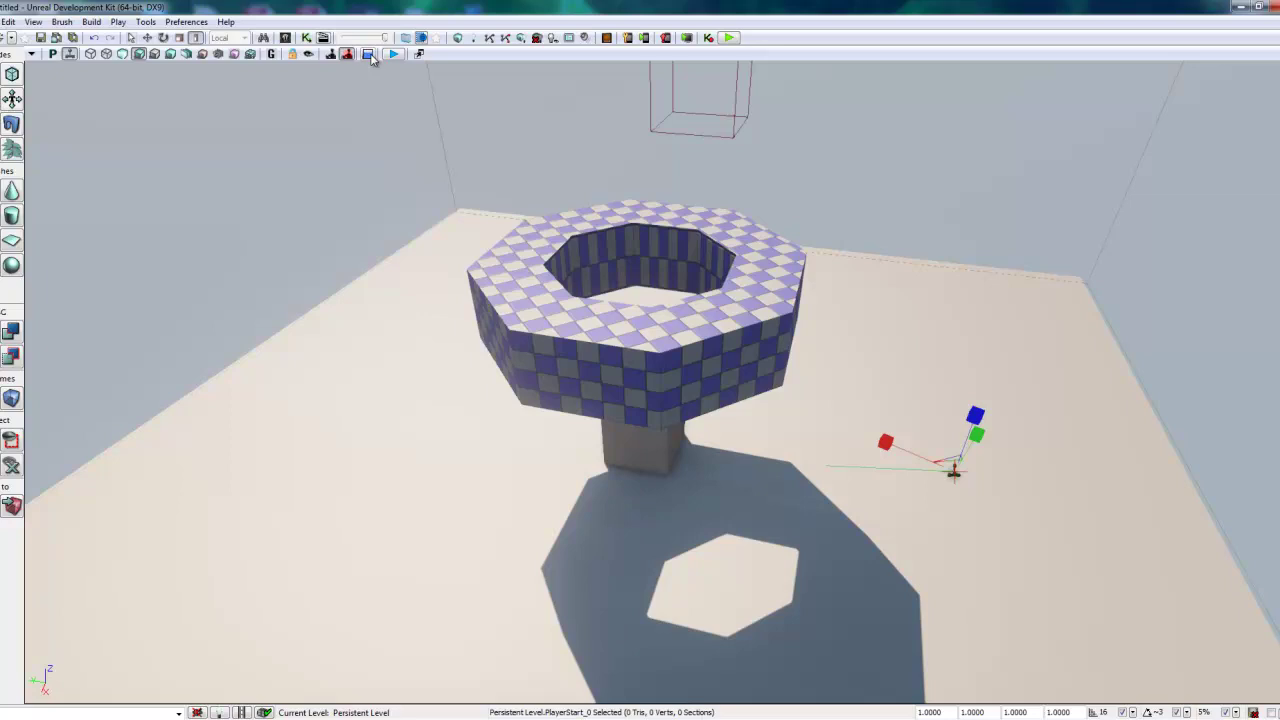
left_click(368, 54)
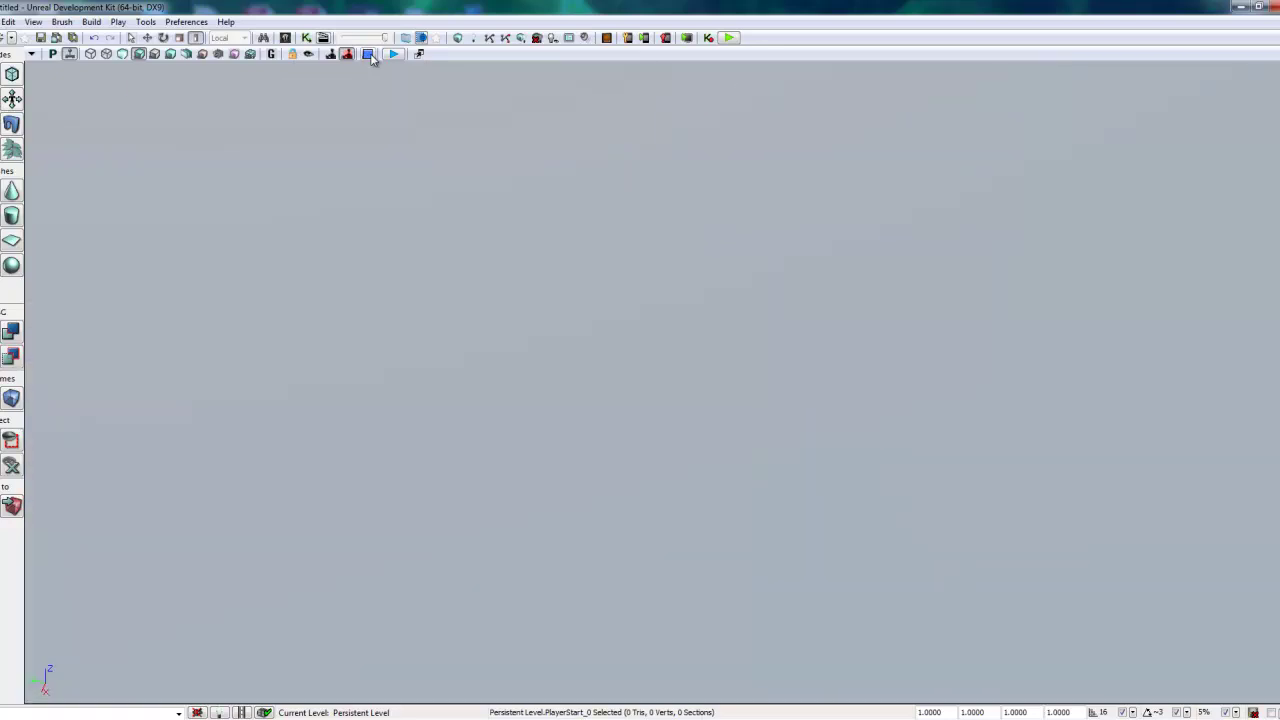